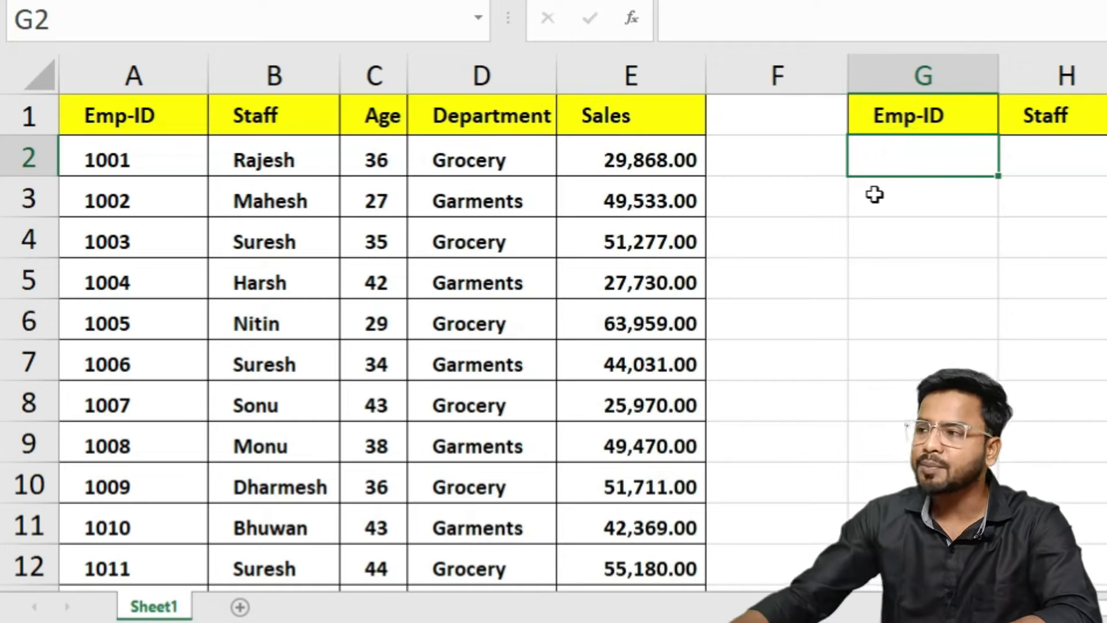
pyautogui.moveTo(116, 116); pyautogui.dragTo(89, 528)
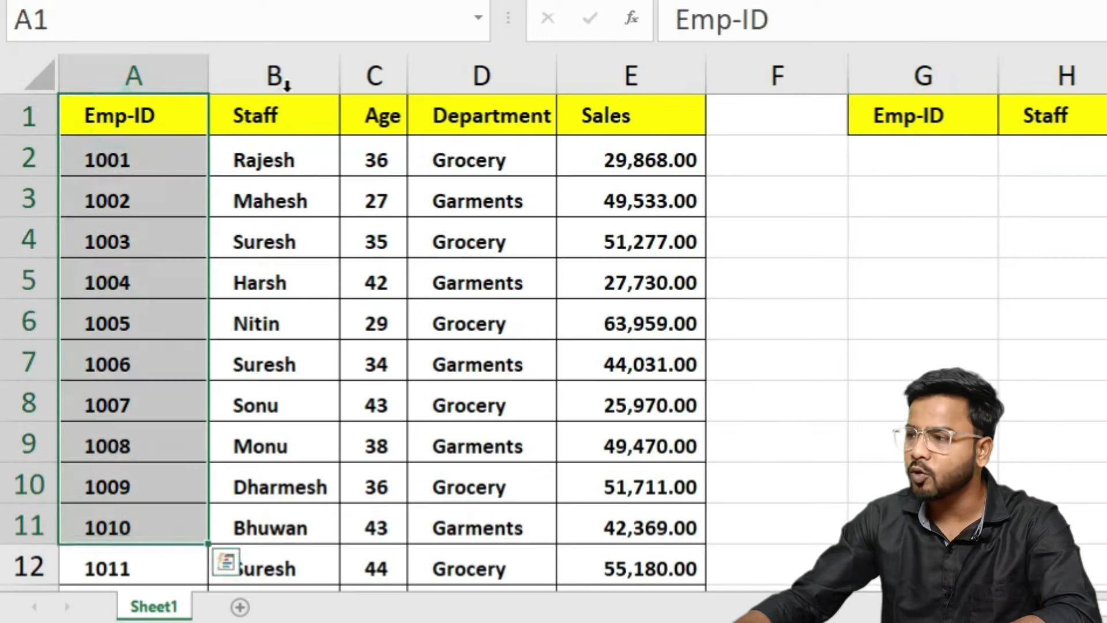
pyautogui.moveTo(287, 88); pyautogui.dragTo(290, 288)
pyautogui.click(459, 125)
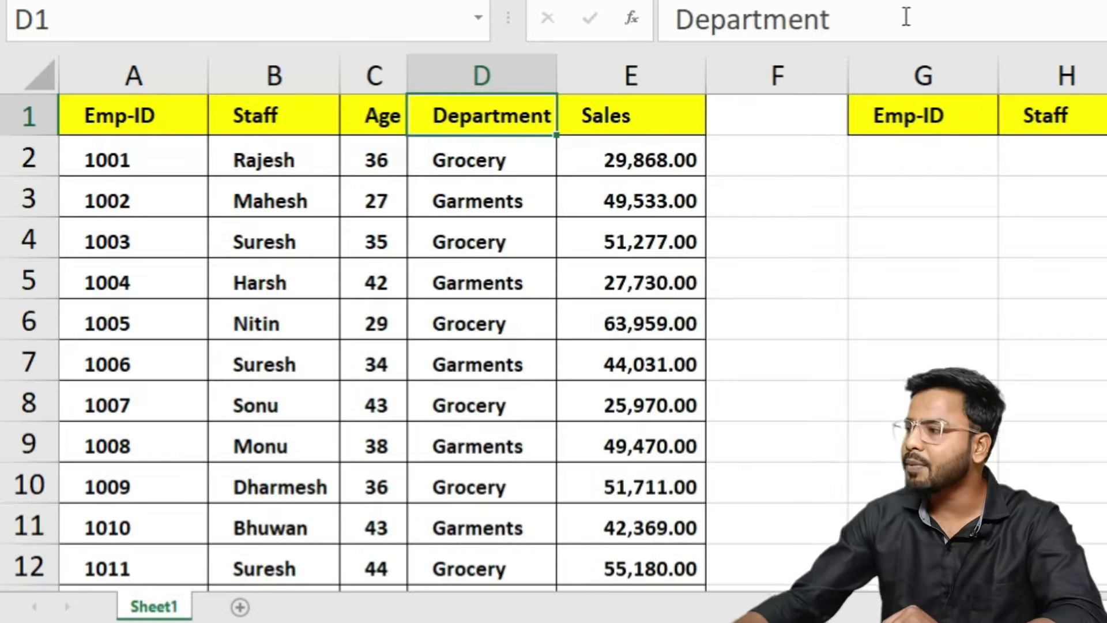
# - Enter the employee ID listed in cell A5 as the lookup ID in G2 and move to H2
pyautogui.doubleClick(899, 164)
pyautogui.write('1')
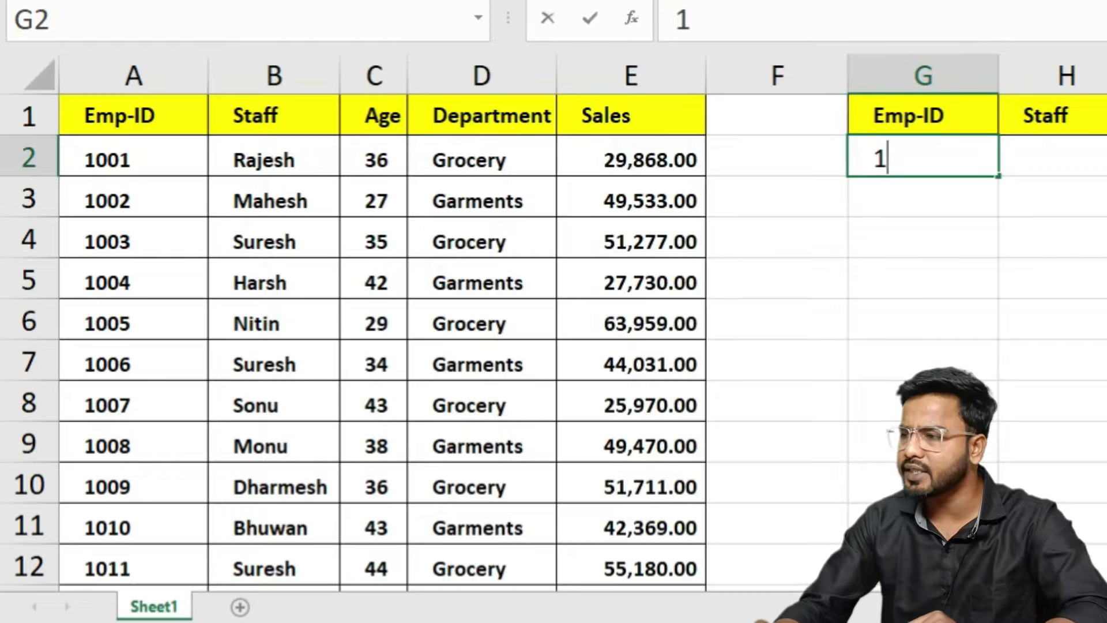
pyautogui.write('00')
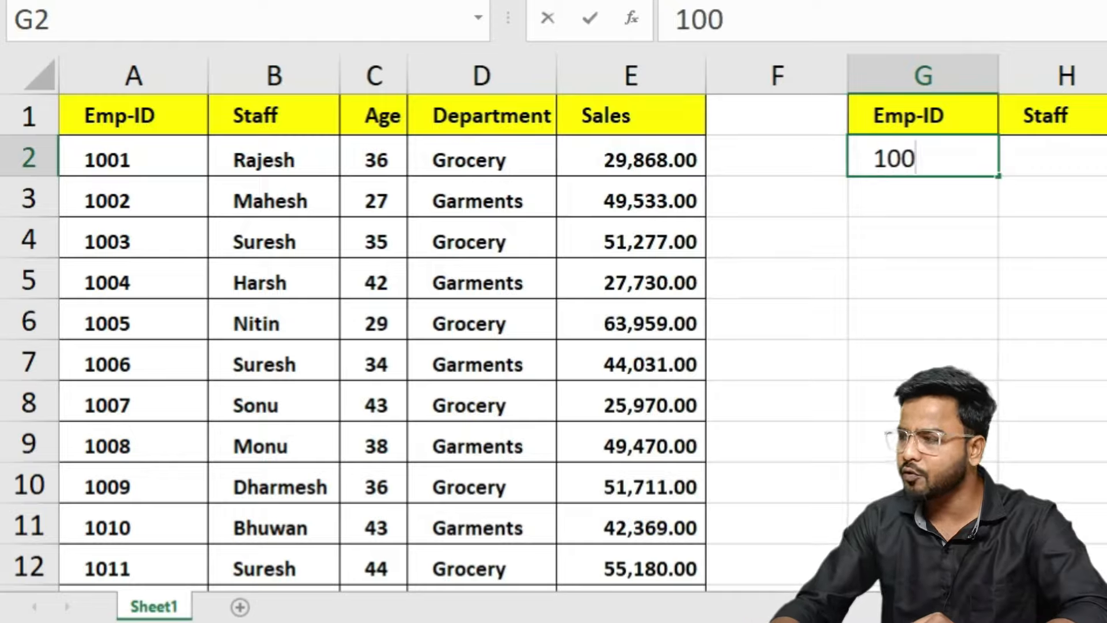
pyautogui.write('4')
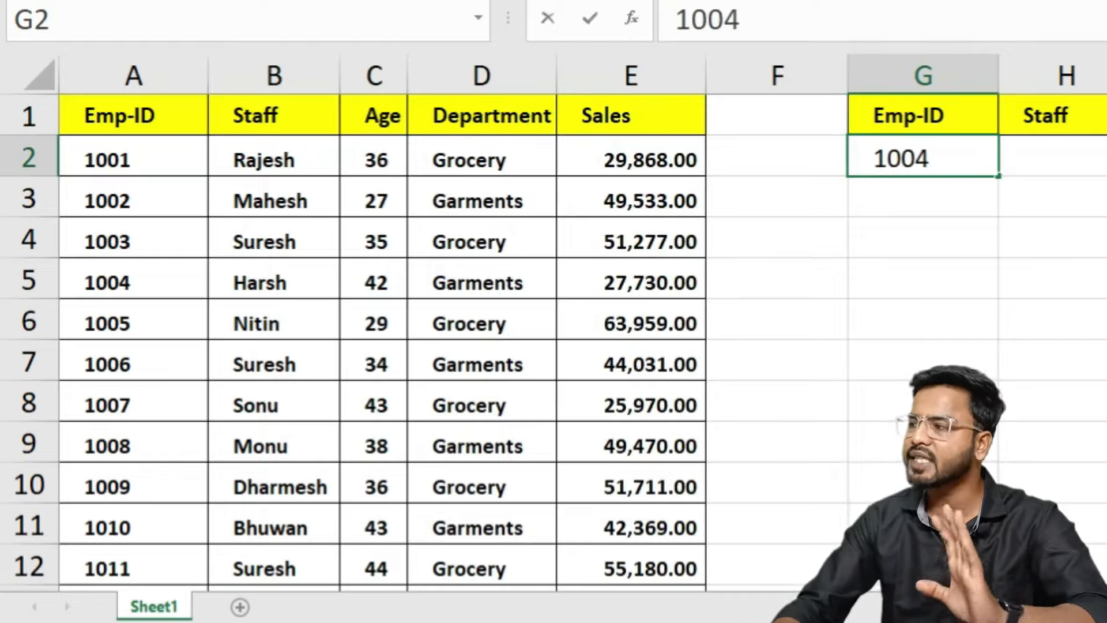
pyautogui.press('Tab')
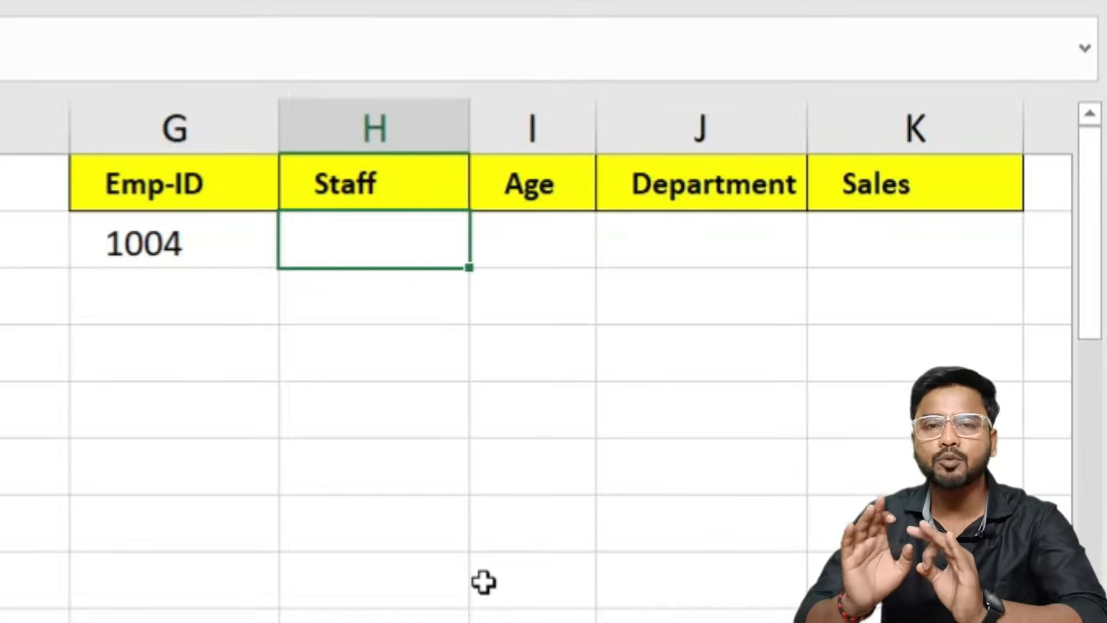
# - Begin a VLOOKUP formula in the Staff cell H2 with G2 as the lookup value
pyautogui.keyDown('ctrl'); pyautogui.scroll(1, 483, 583); pyautogui.keyUp('ctrl')
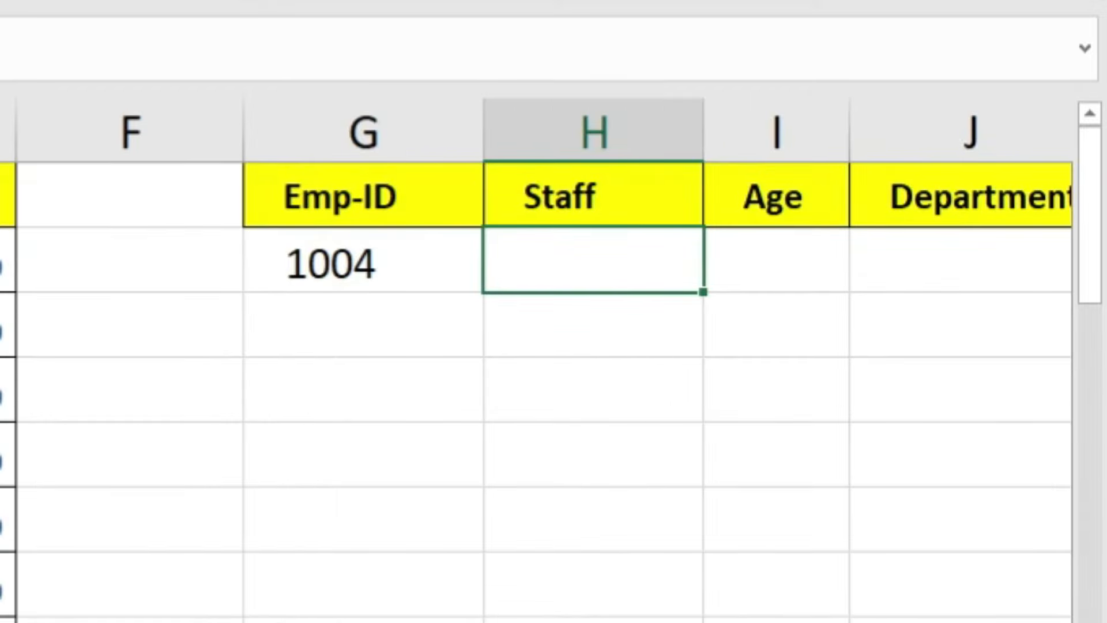
pyautogui.write('=')
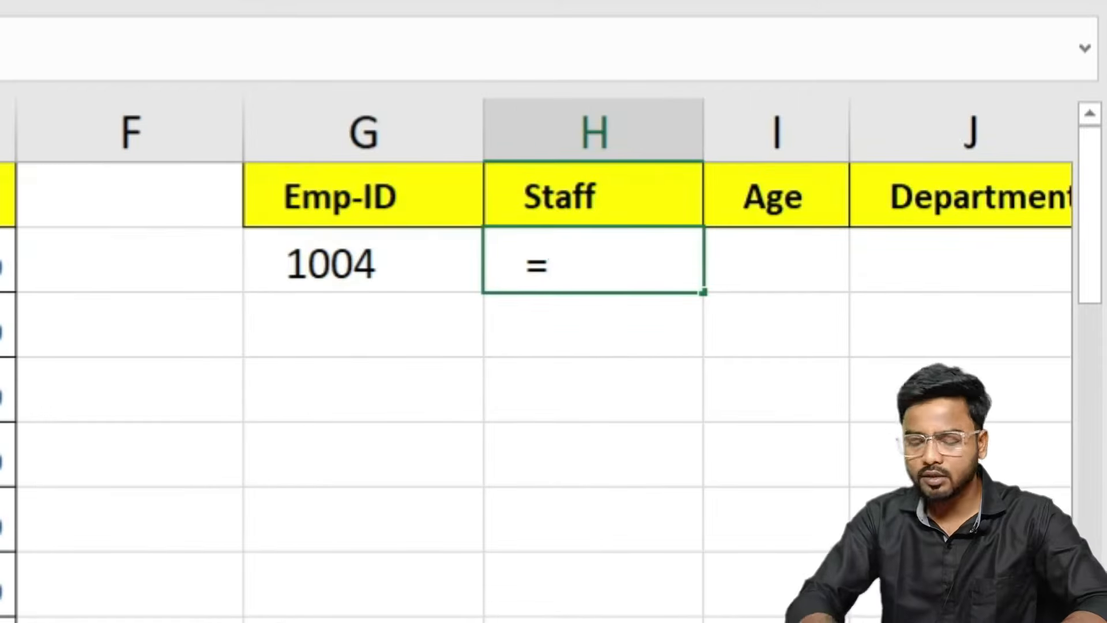
pyautogui.write('vl')
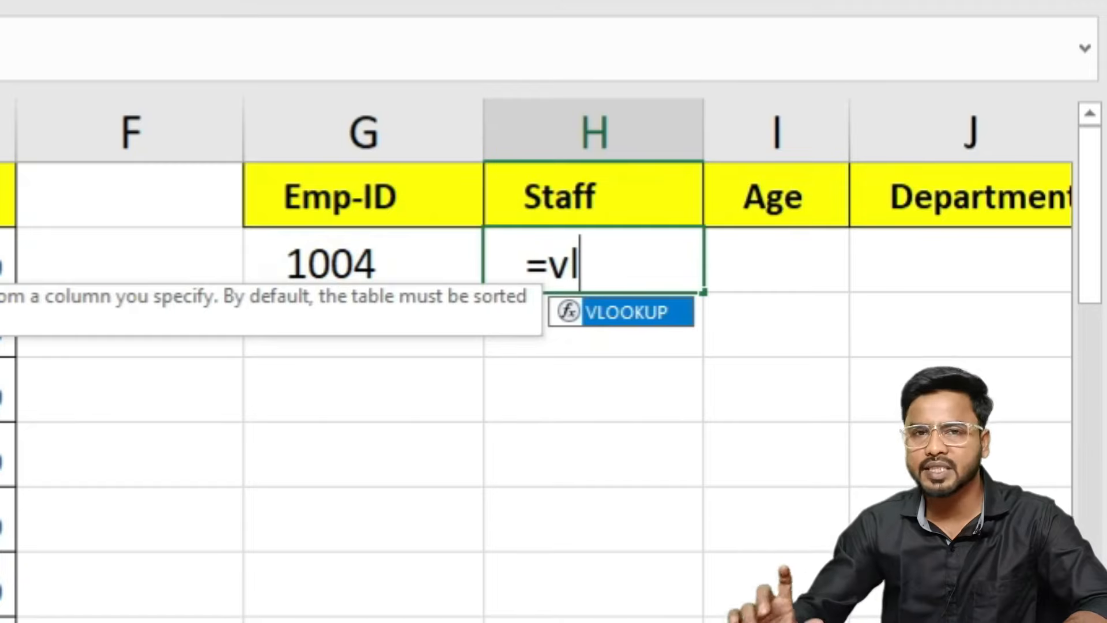
pyautogui.press('Tab')
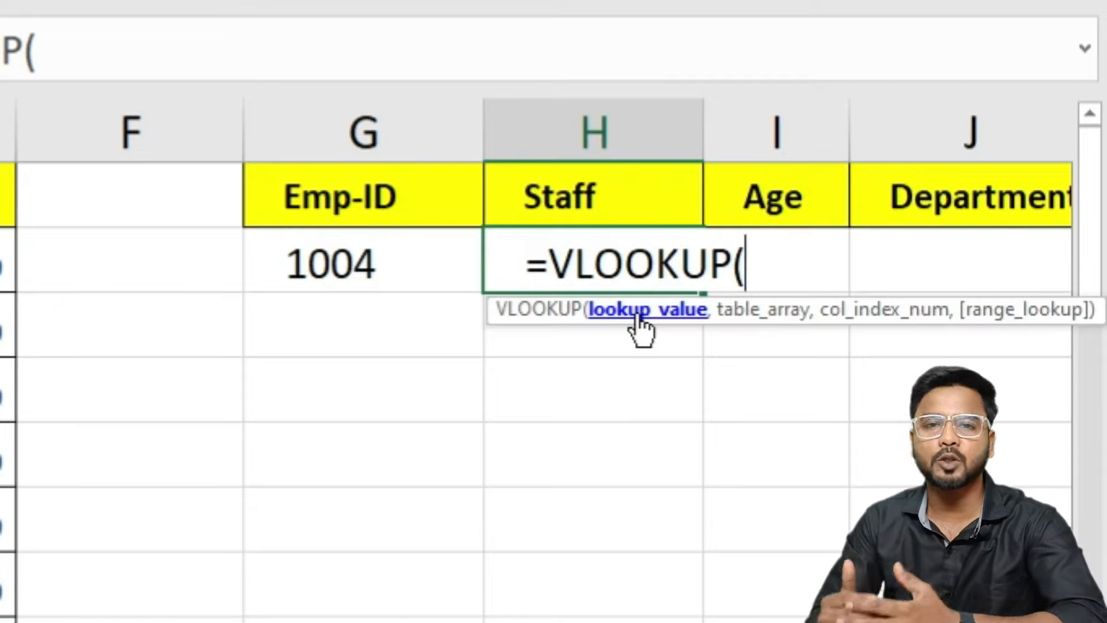
pyautogui.click(364, 257)
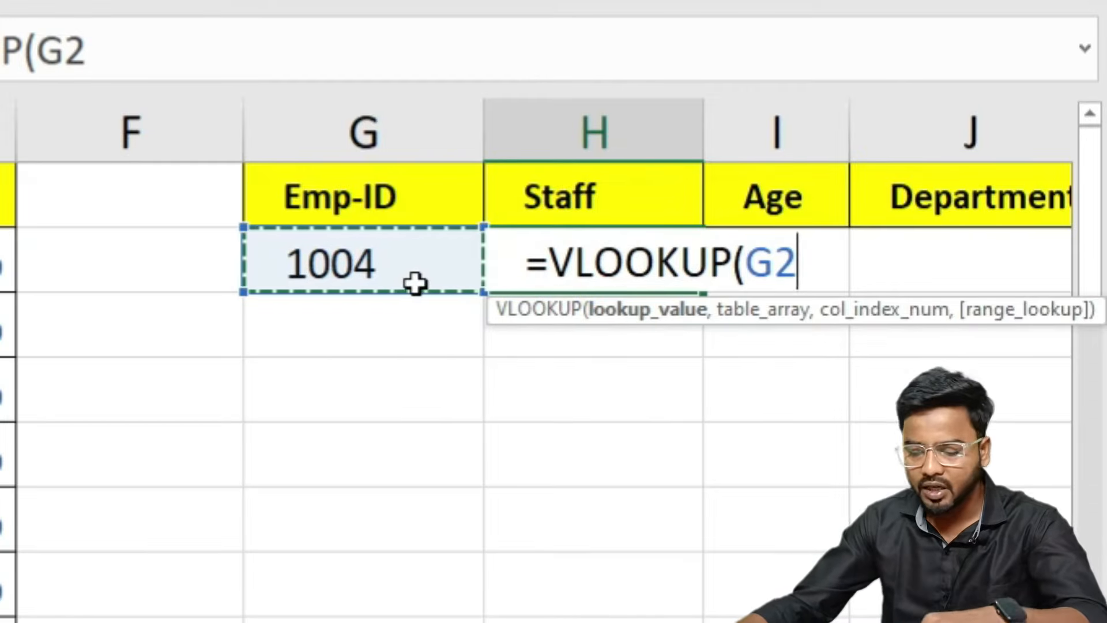
pyautogui.write(',')
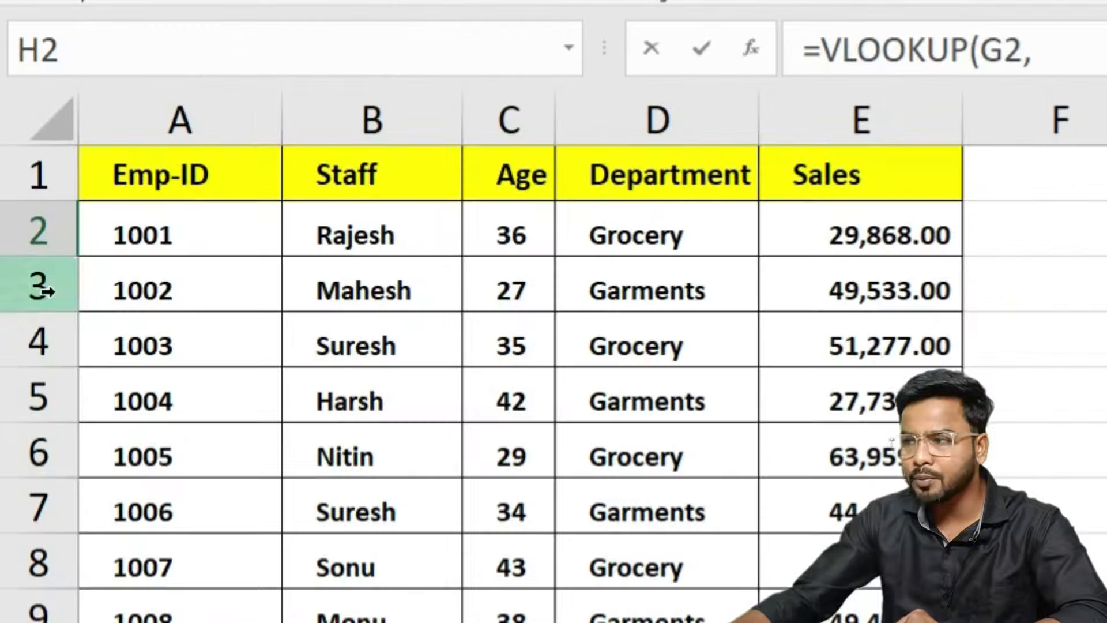
pyautogui.moveTo(123, 168); pyautogui.dragTo(854, 620)
pyautogui.scroll(10, 477, 306)
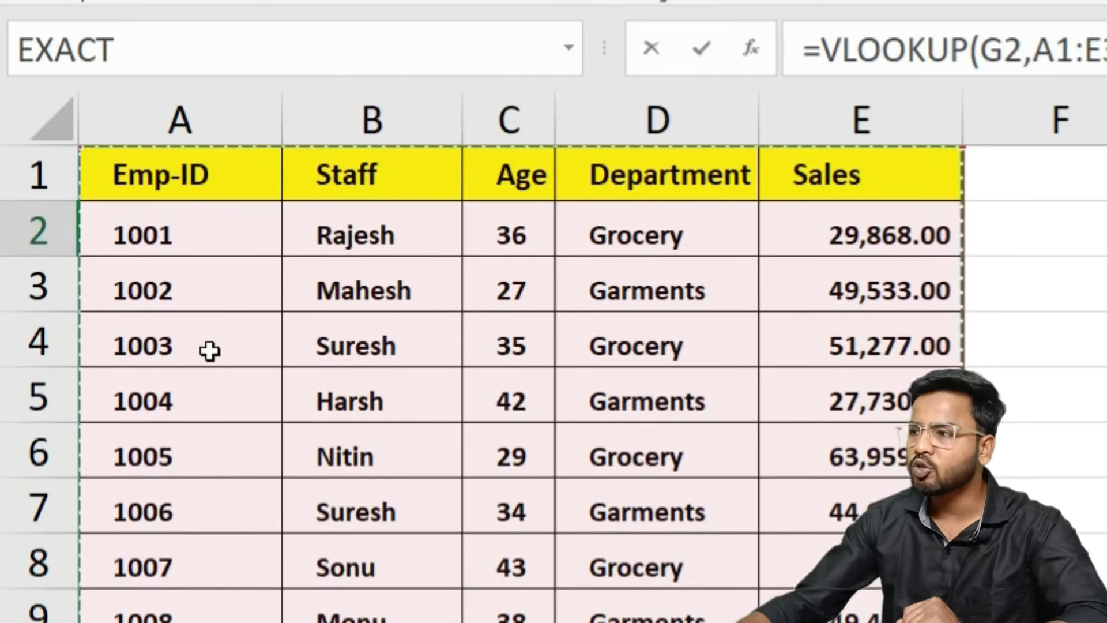
pyautogui.click(213, 328)
# - Set the table array of the VLOOKUP to the whole employee table, A1:E39
pyautogui.click(144, 167)
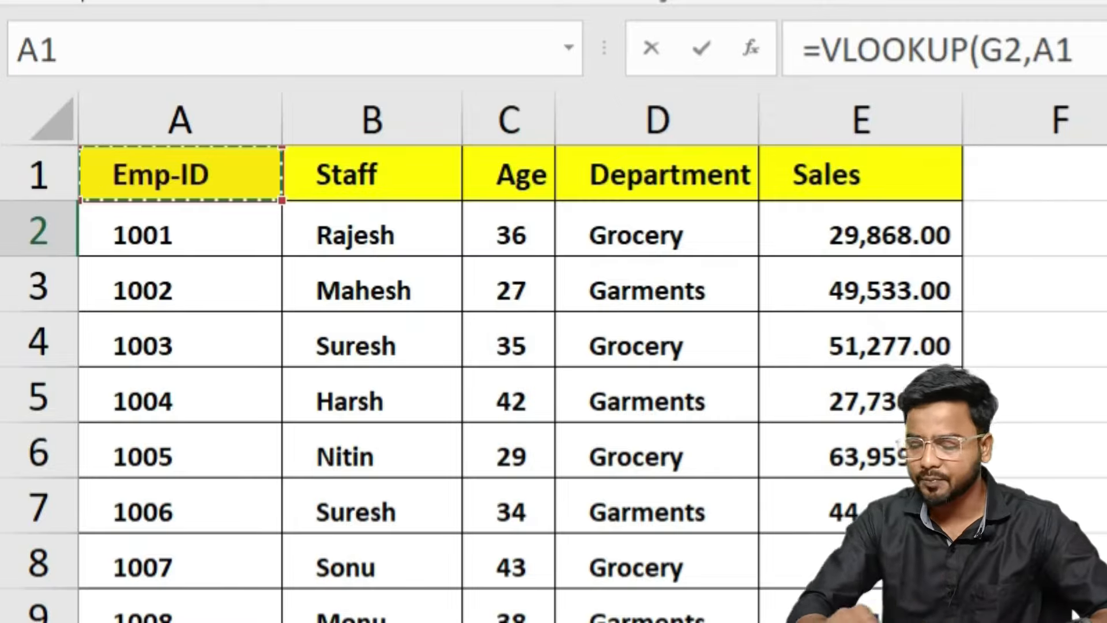
pyautogui.moveTo(144, 167); pyautogui.dragTo(951, 190)
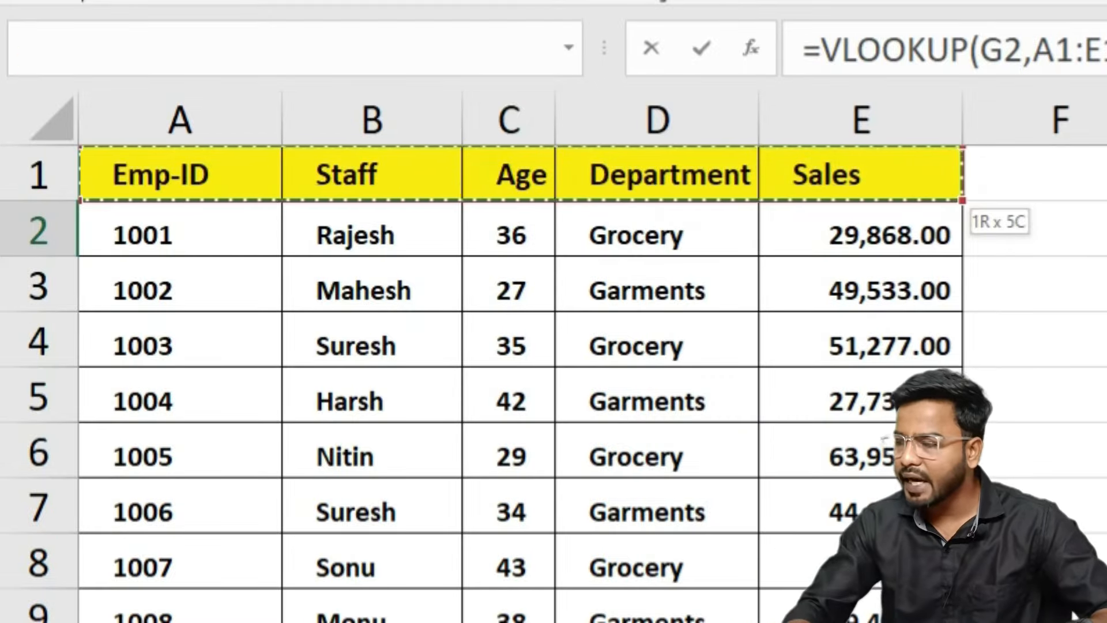
pyautogui.hotkey('ctrl', 'shift', 'Down')
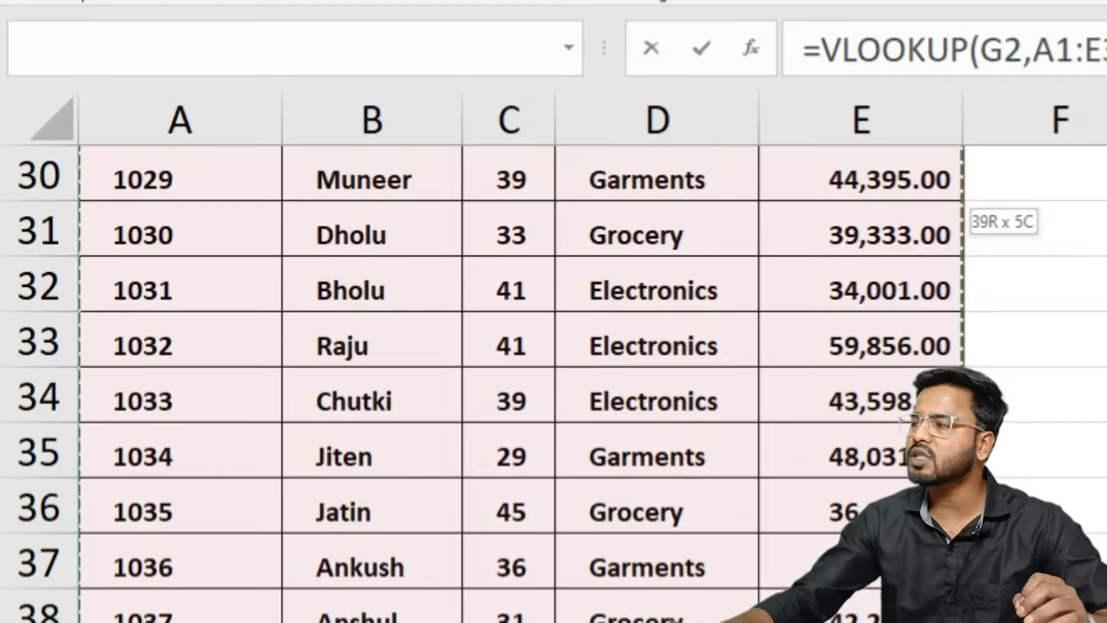
pyautogui.scroll(10, 519, 381)
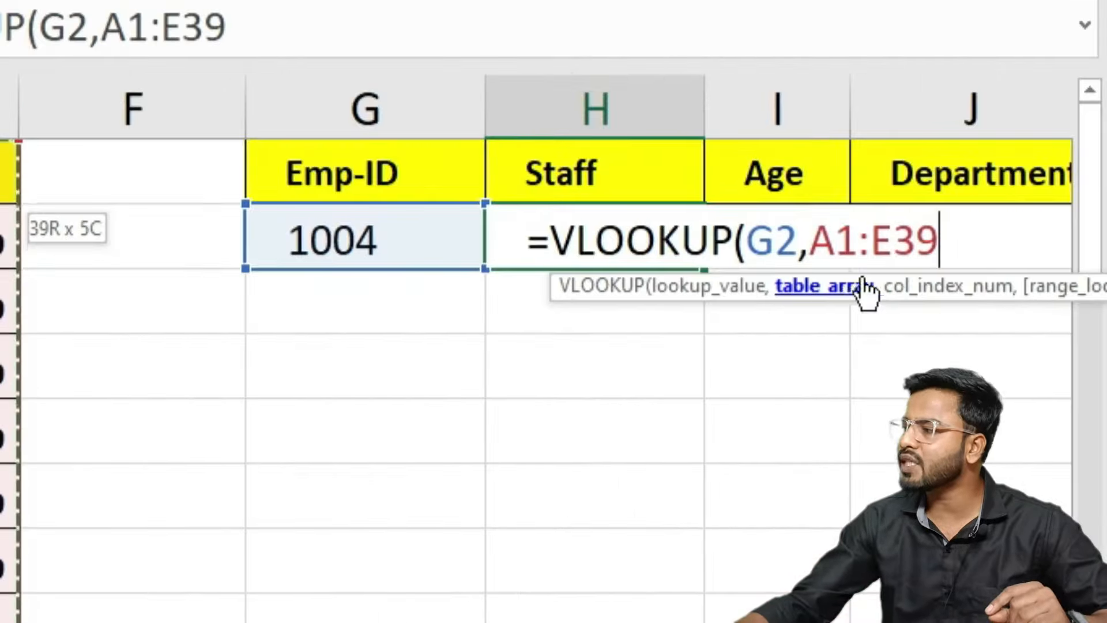
pyautogui.write(',')
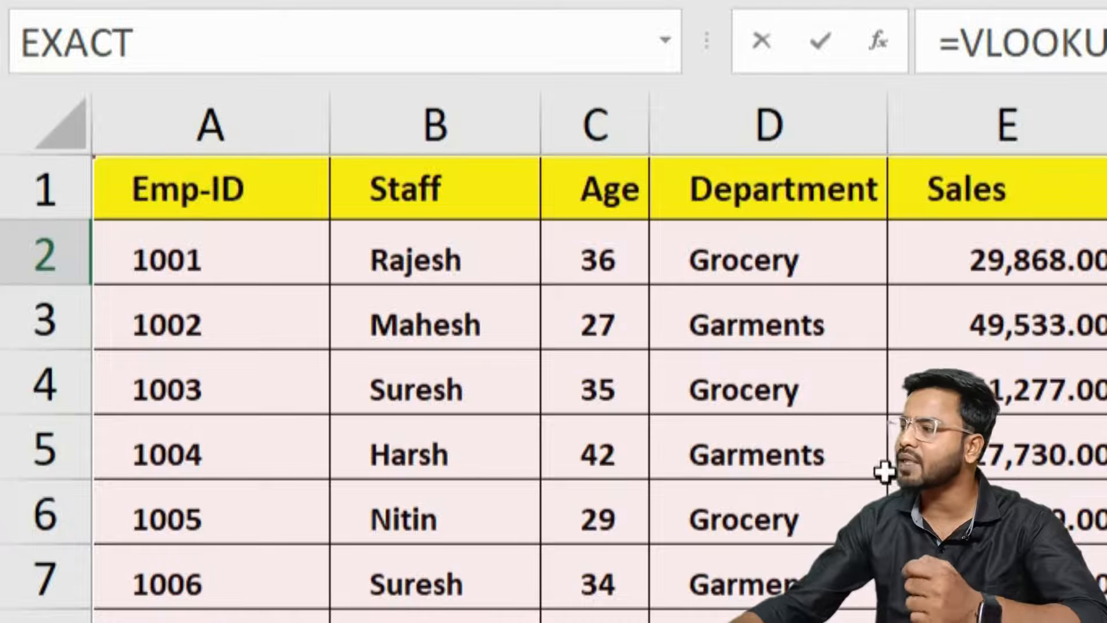
# - Complete the H2 formula with column index 2 and range lookup 0, giving =VLOOKUP(G2,A1:E39,2,0)
pyautogui.write('2,A1:E39,2')
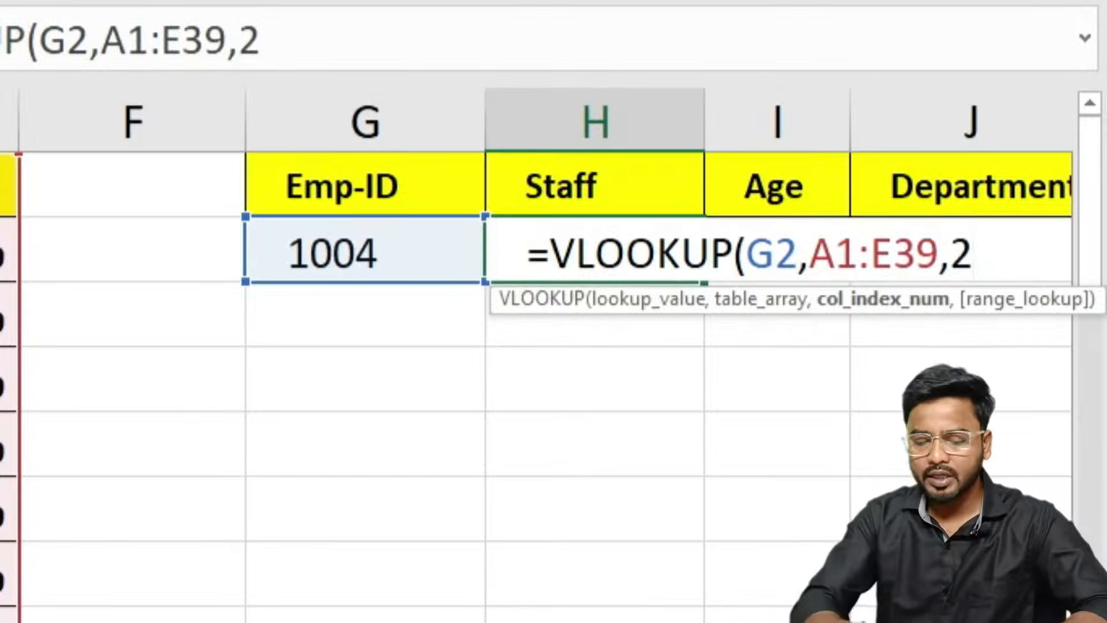
pyautogui.write(',')
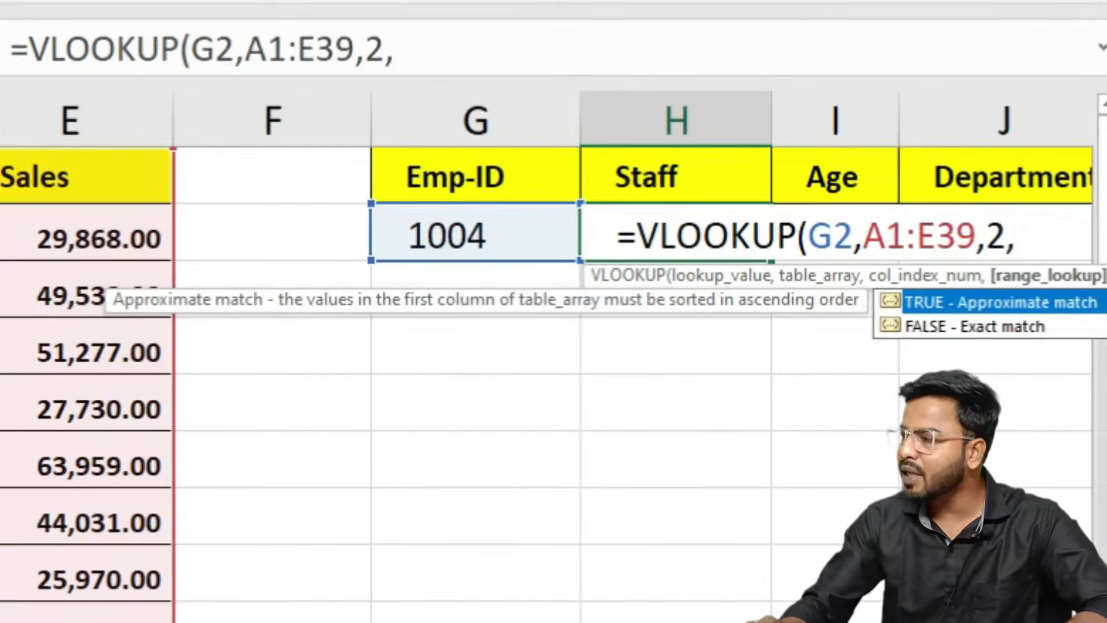
pyautogui.write('0)')
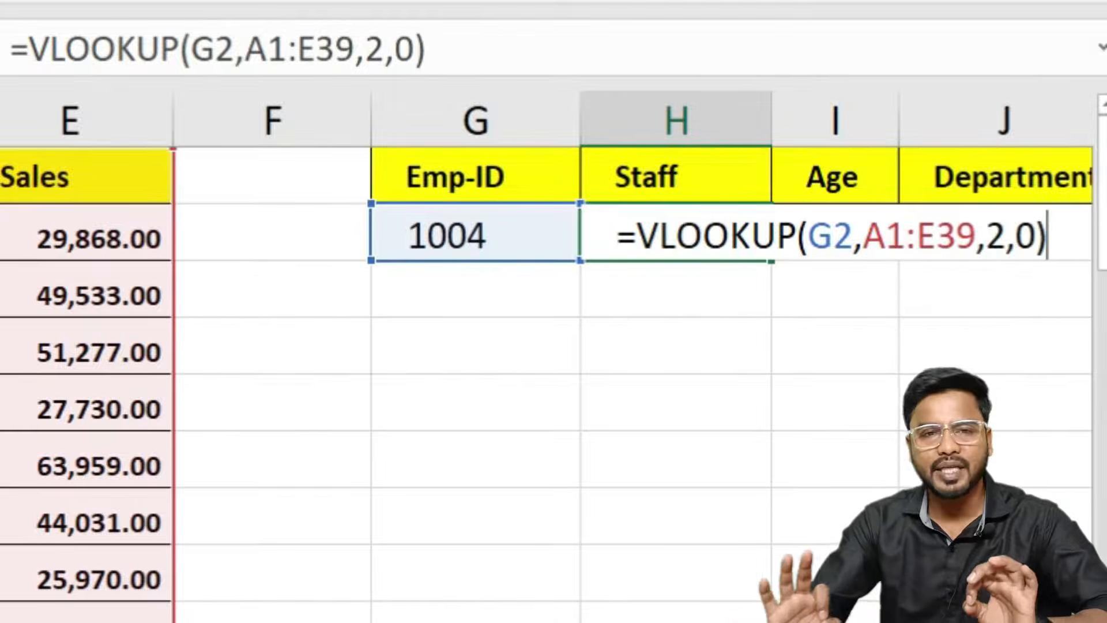
pyautogui.press('Return')
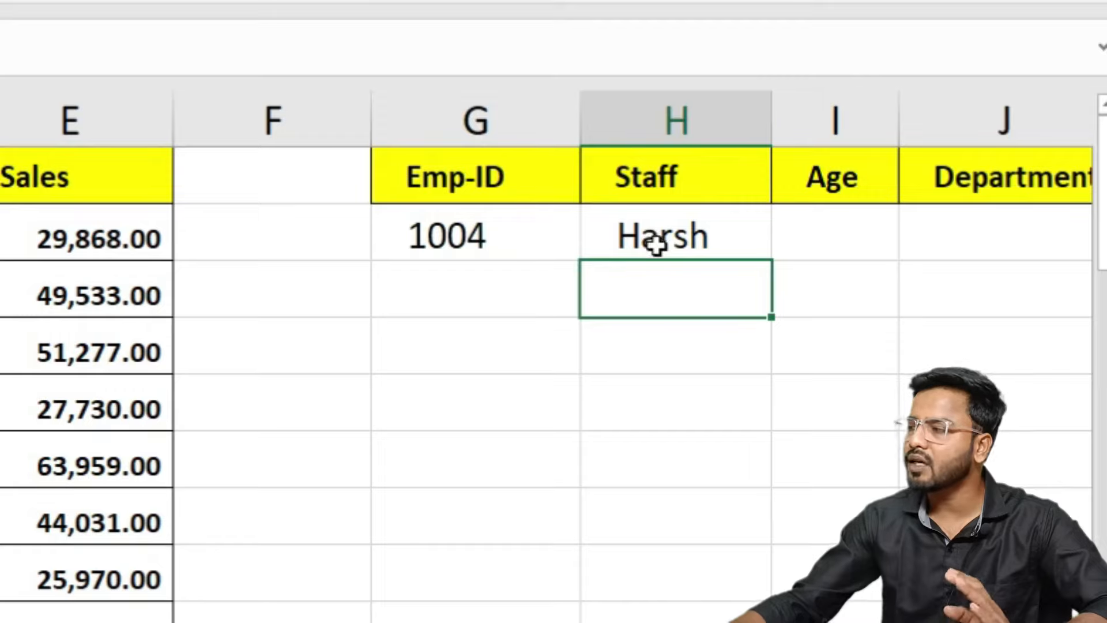
# - Change the lookup ID in G2 to the employee ID listed in A8 to test the Staff formula
pyautogui.click(489, 220)
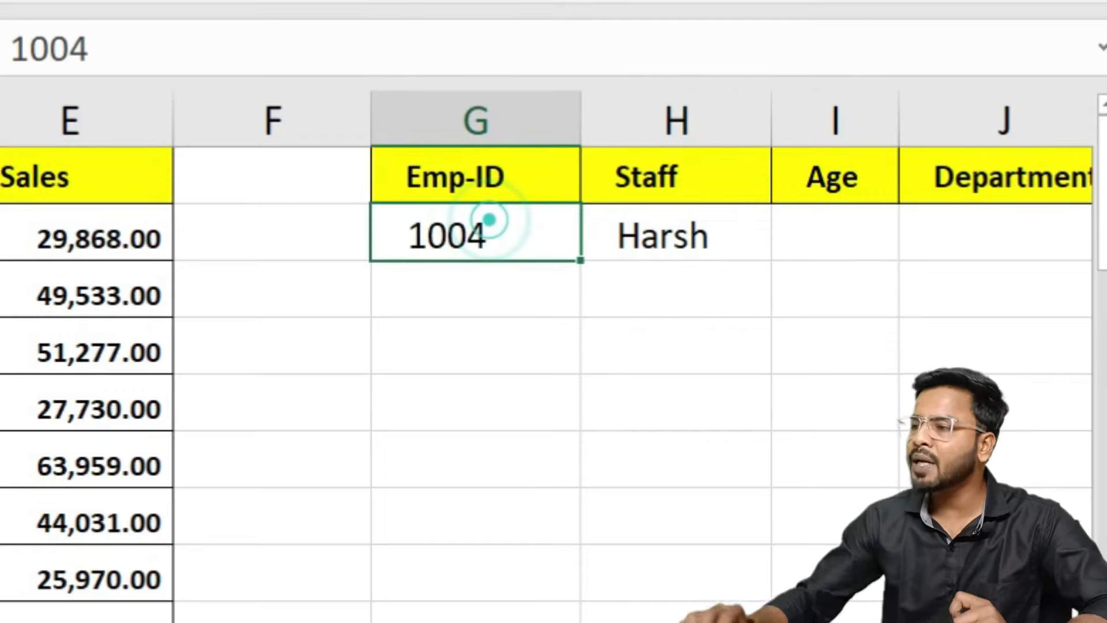
pyautogui.doubleClick(489, 221)
pyautogui.press('BackSpace')
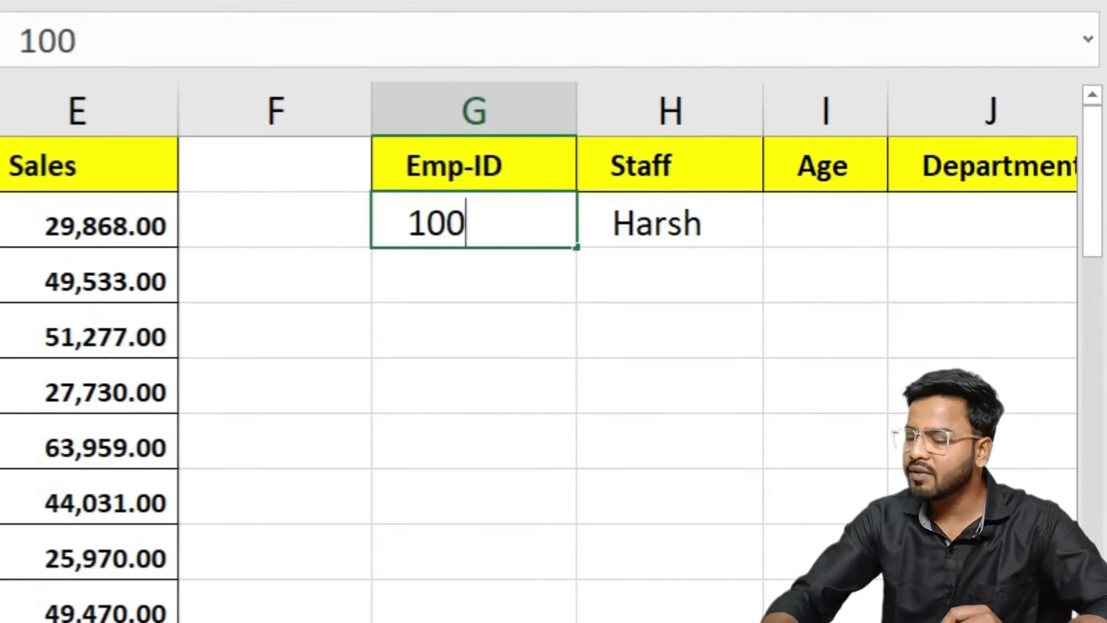
pyautogui.write('7')
pyautogui.press('Return')
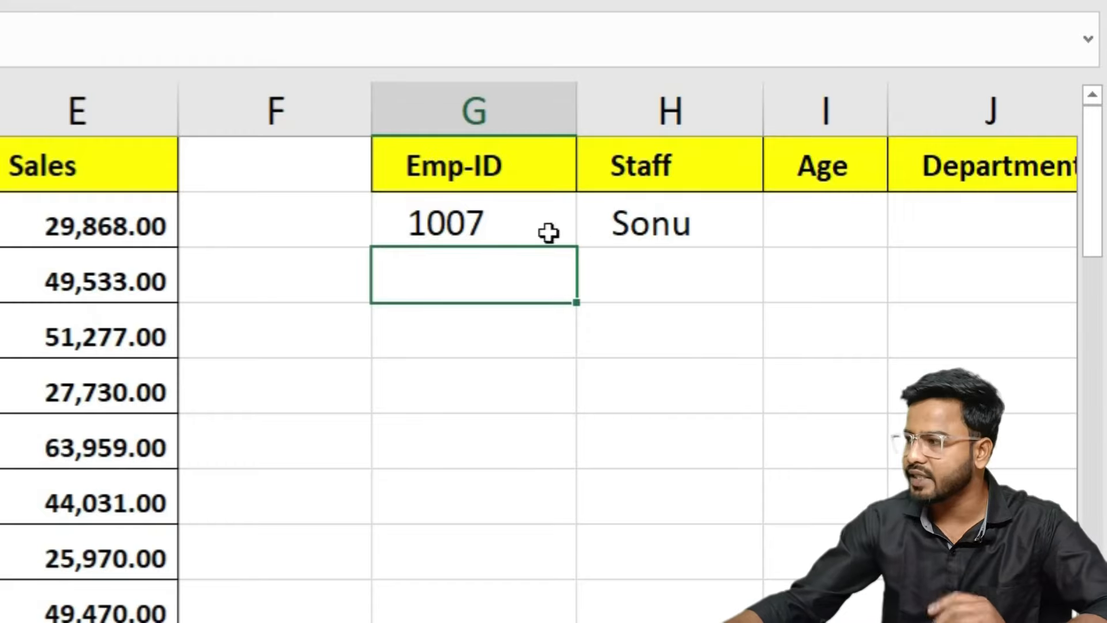
# - Replace the lookup ID in G2 with the employee ID listed in A11 and check the returned staff name against source row 11
pyautogui.doubleClick(518, 225)
pyautogui.press('BackSpace')
pyautogui.press('BackSpace')
pyautogui.press('BackSpace')
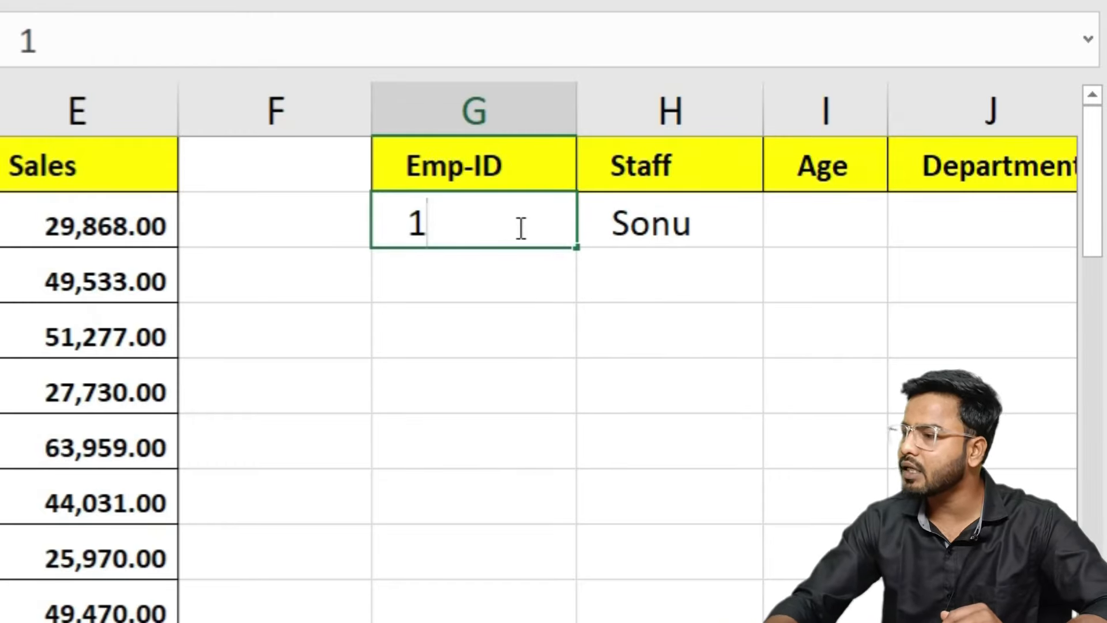
pyautogui.write('010')
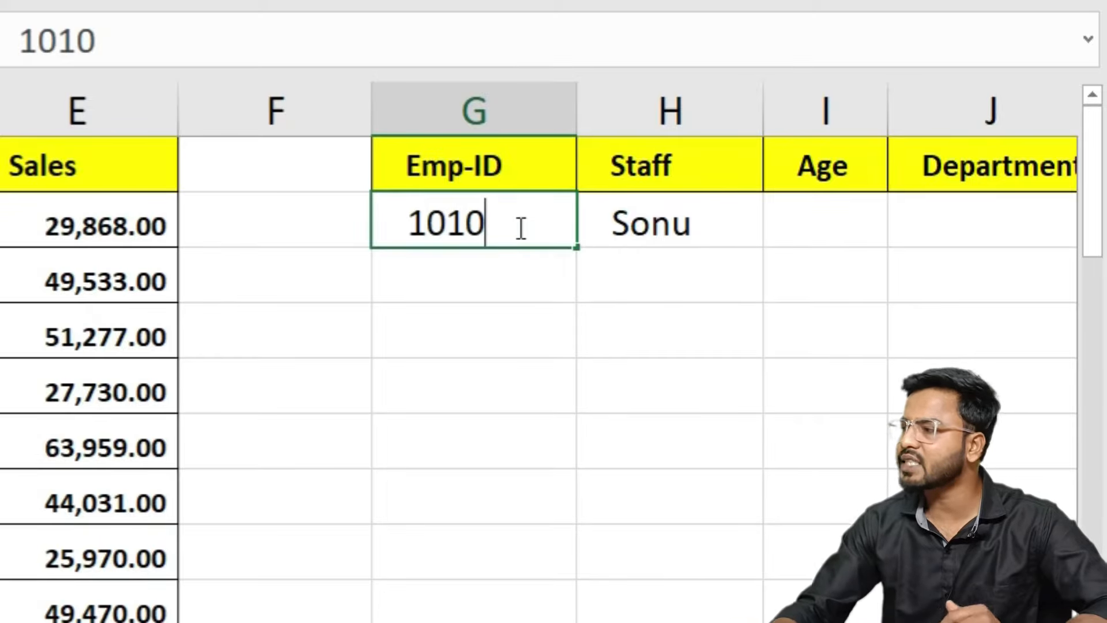
pyautogui.press('Return')
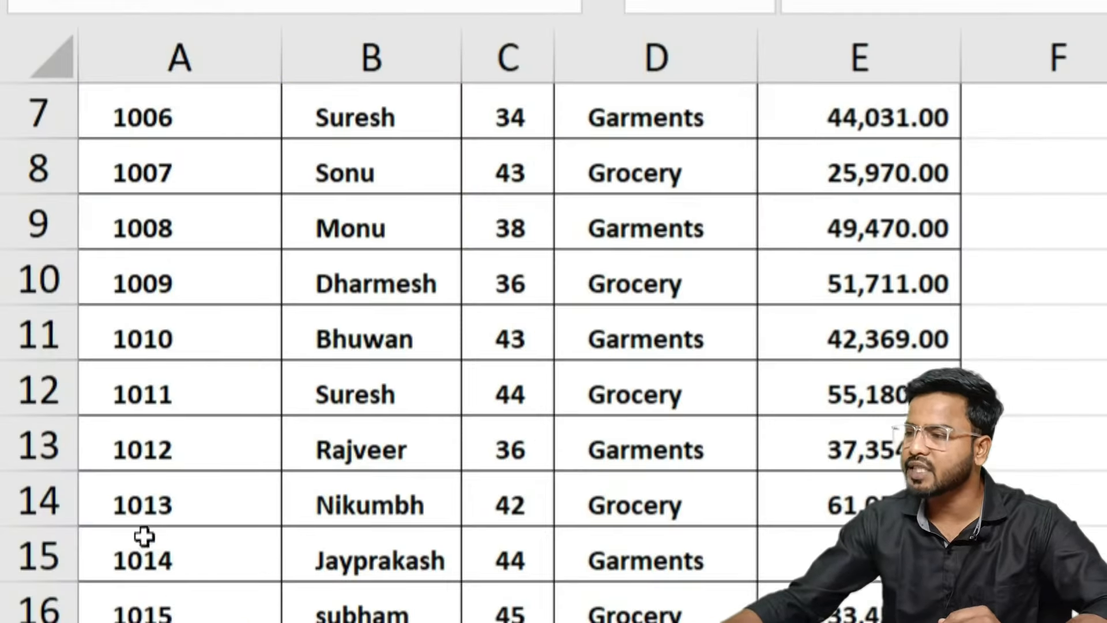
pyautogui.click(141, 346)
pyautogui.click(361, 333)
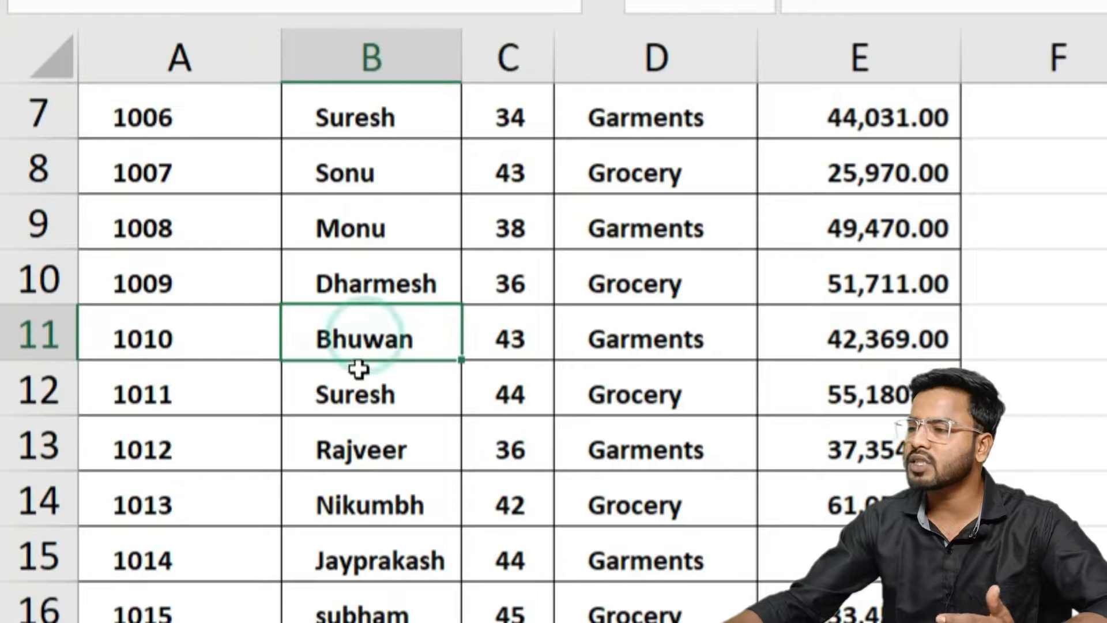
pyautogui.scroll(2, 539, 395)
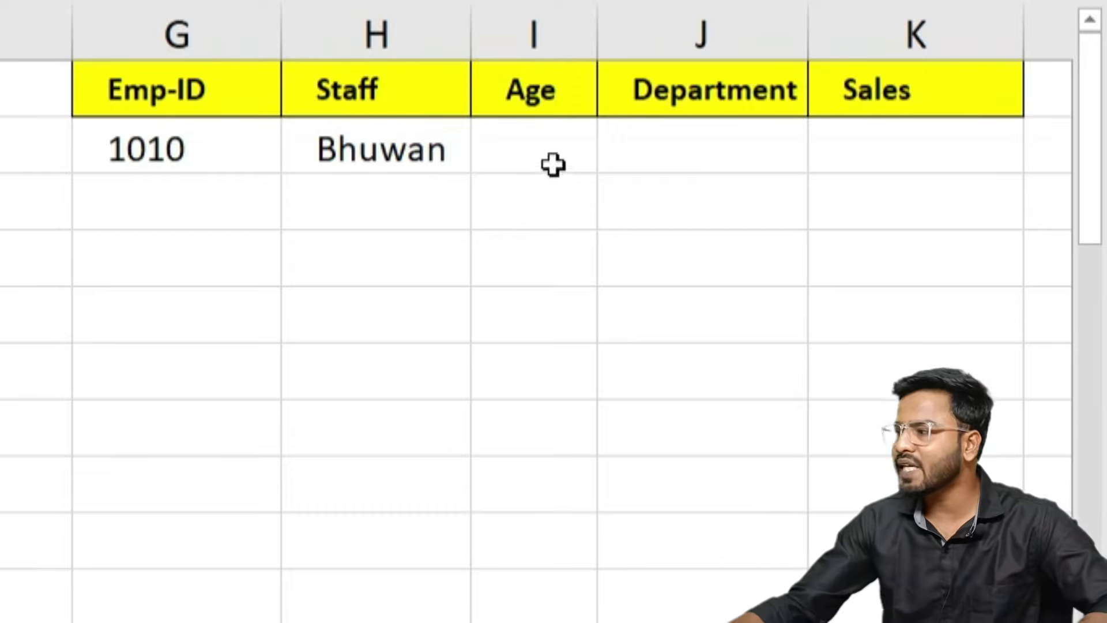
# - Start a VLOOKUP formula in I2 under Age with G2 as the lookup value
pyautogui.click(552, 164)
pyautogui.write('=')
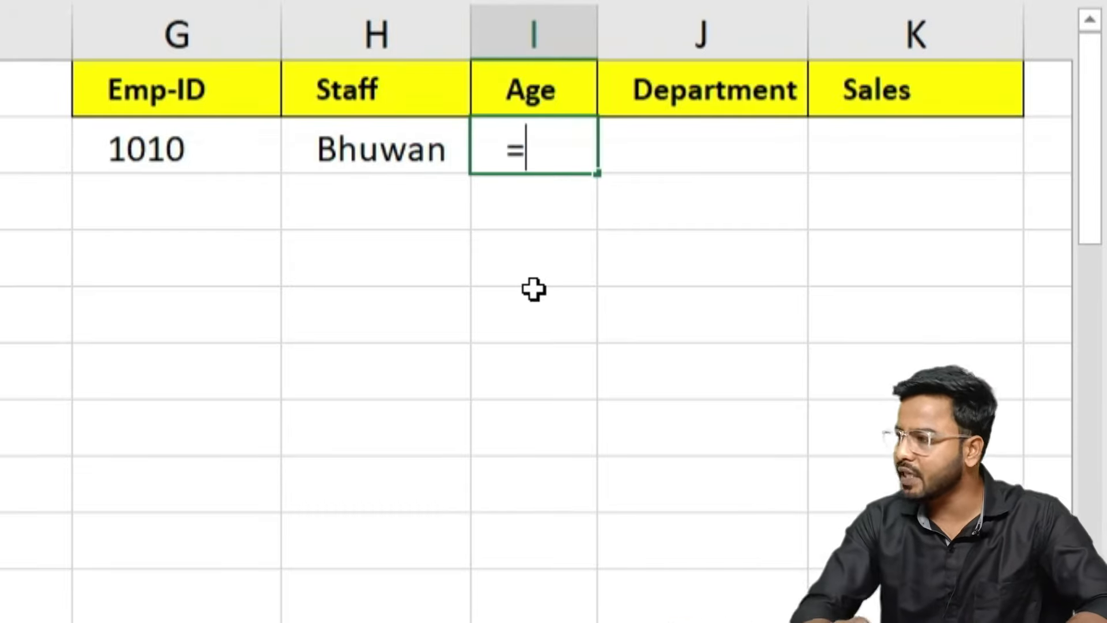
pyautogui.write('vl')
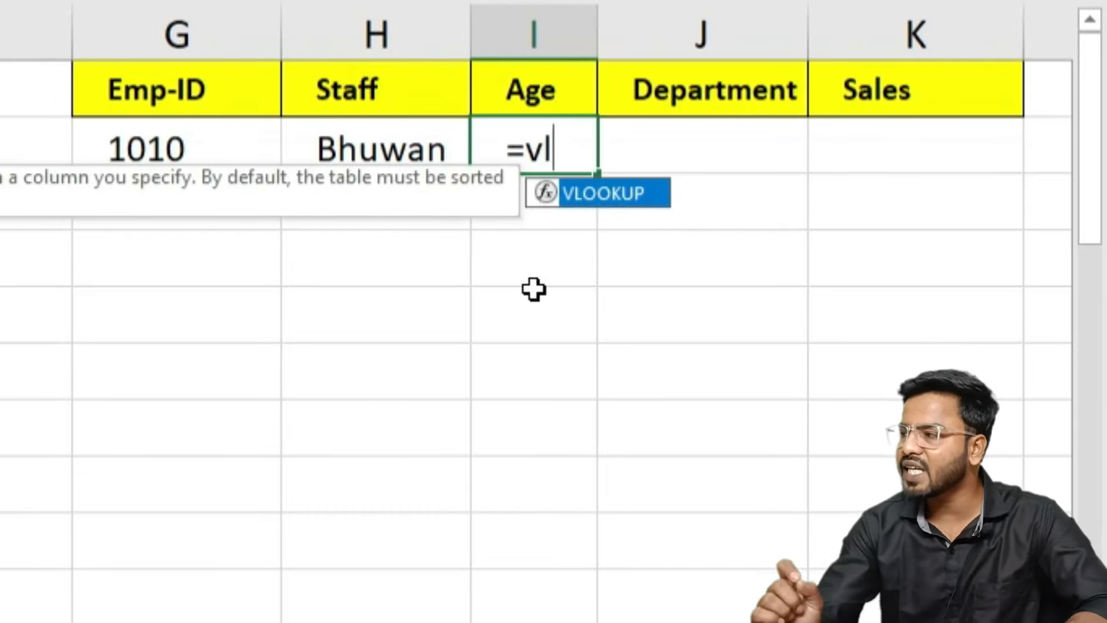
pyautogui.press('Tab')
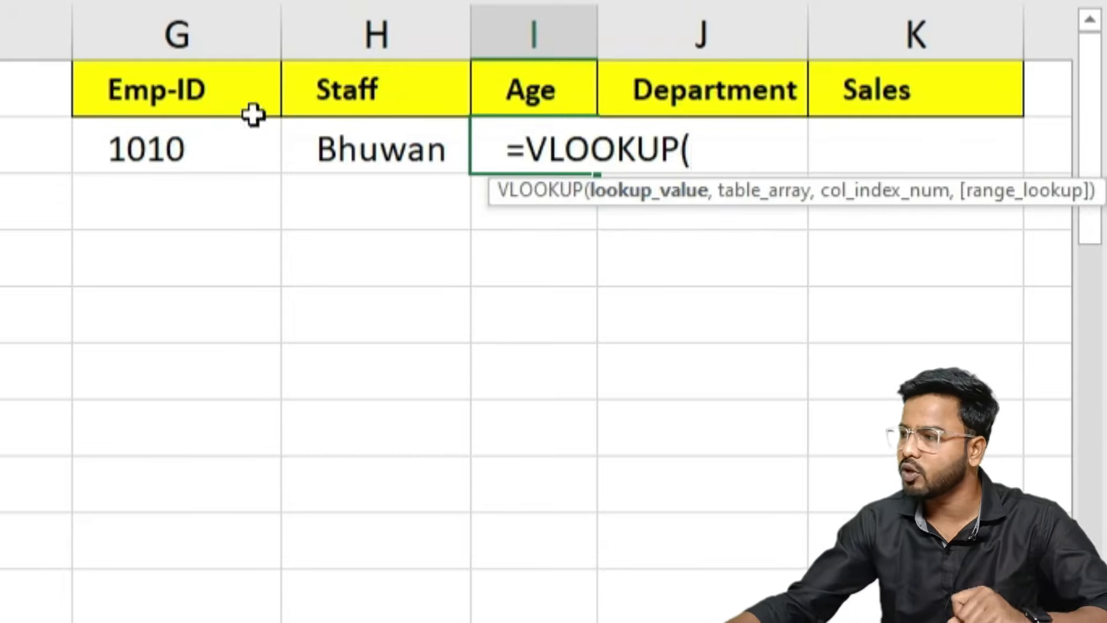
pyautogui.click(150, 166)
pyautogui.click(150, 166)
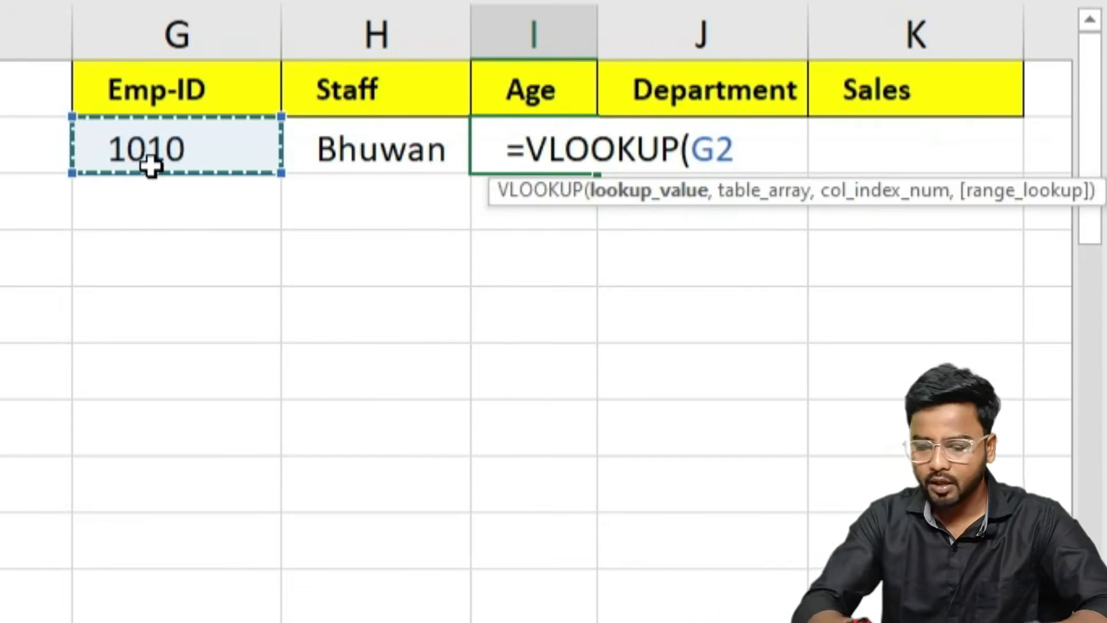
pyautogui.write(',')
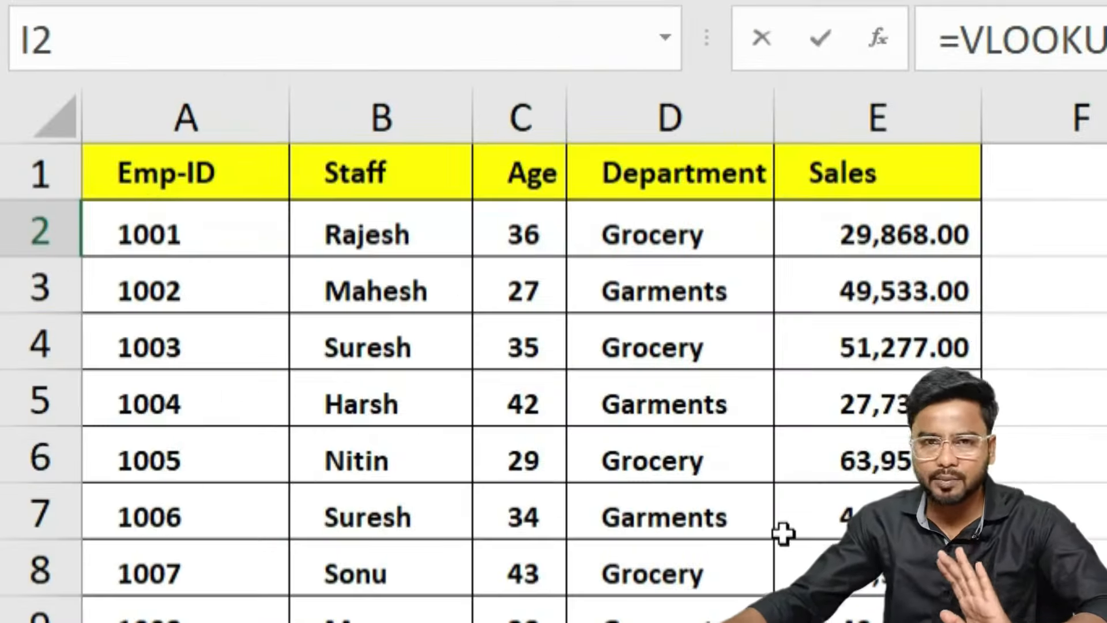
# - Set the table array of the Age VLOOKUP to the whole employee table, A1:E39
pyautogui.click(167, 178)
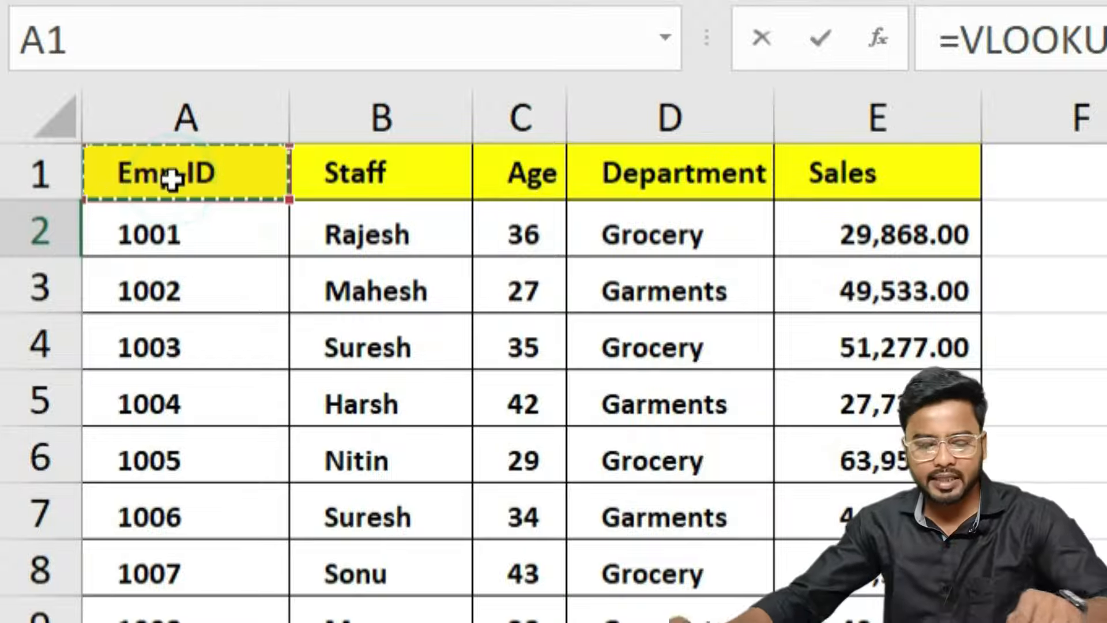
pyautogui.hotkey('ctrl', 'shift', 'Right')
pyautogui.hotkey('ctrl', 'shift', 'Down')
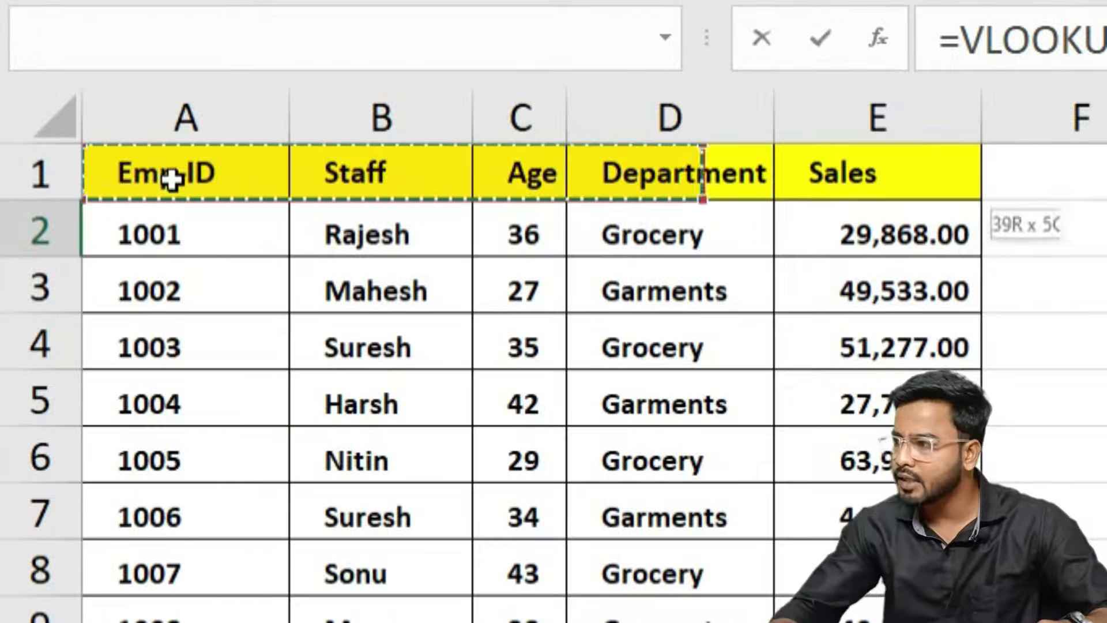
pyautogui.hotkey('ctrl', 'shift', 'Right')
pyautogui.hotkey('ctrl', 'shift', 'Left')
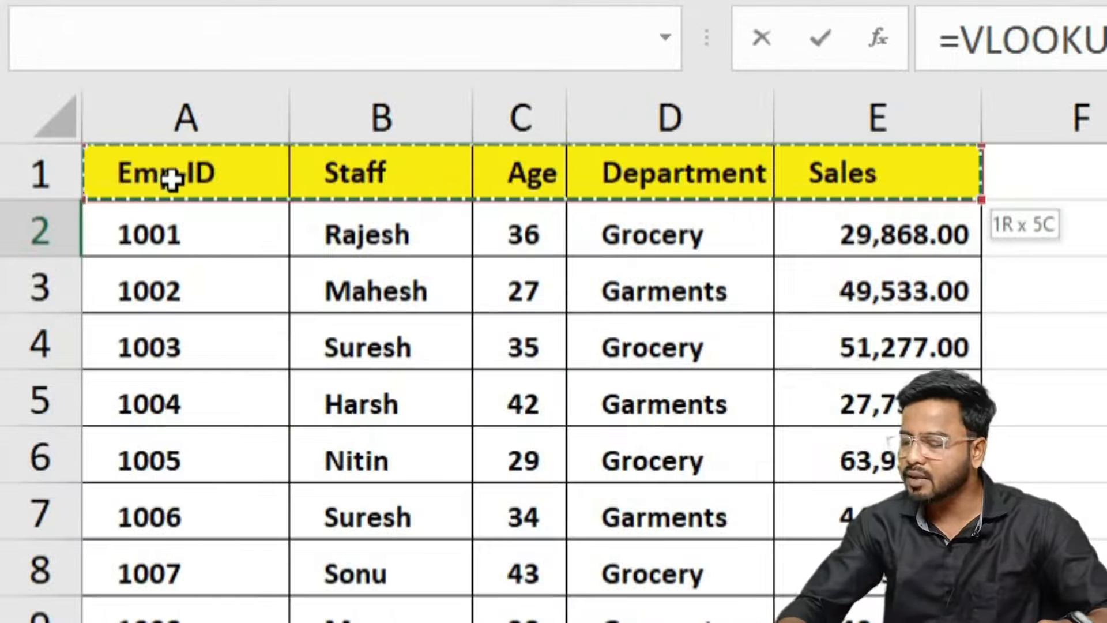
pyautogui.hotkey('ctrl', 'shift', 'Down')
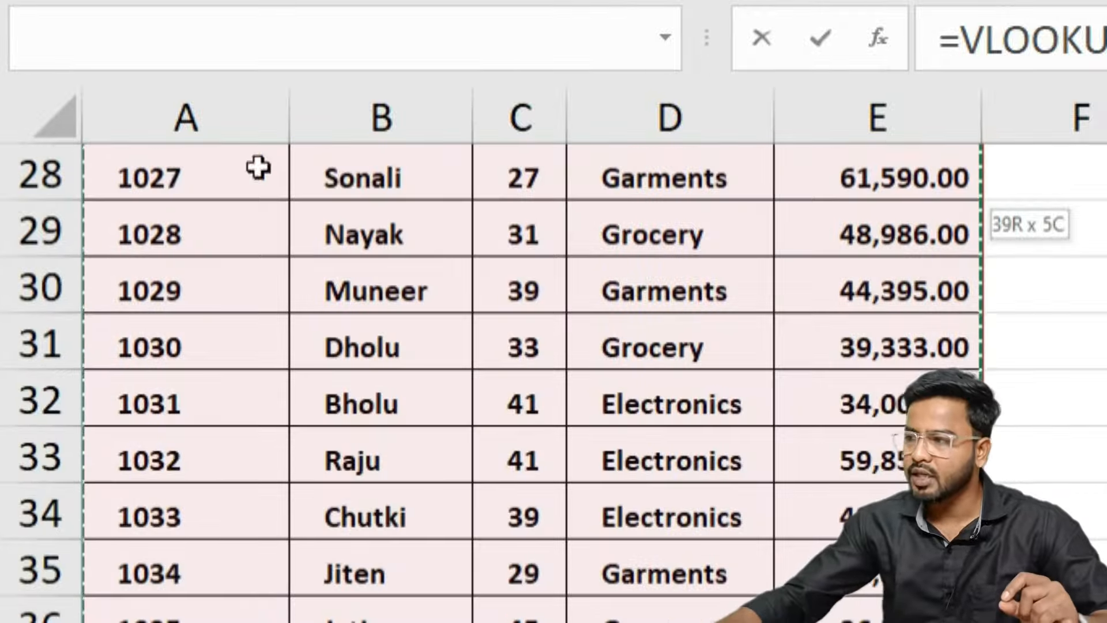
pyautogui.scroll(9, 257, 167)
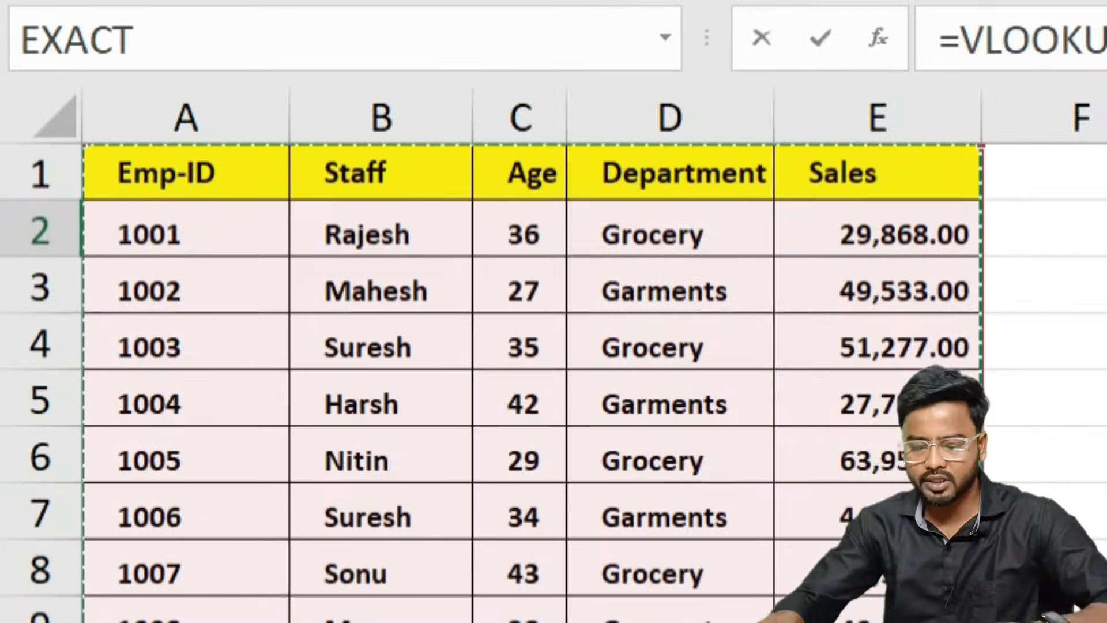
pyautogui.write(',')
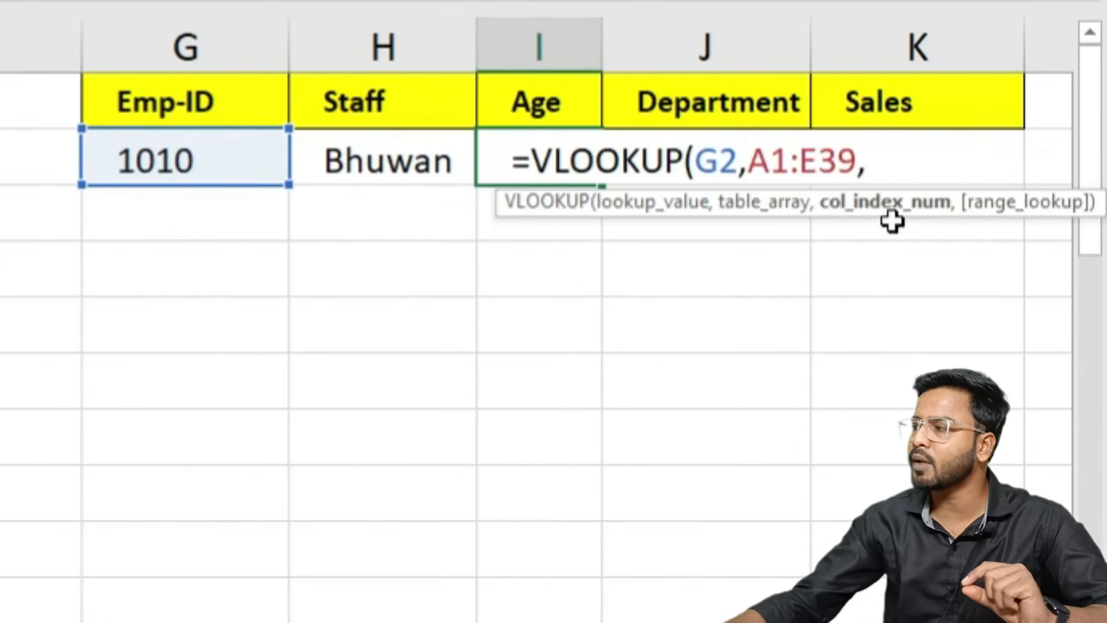
# - Complete the I2 formula with column index 3 and range lookup 0, giving =VLOOKUP(G2,A1:E39,3,0)
pyautogui.write('3')
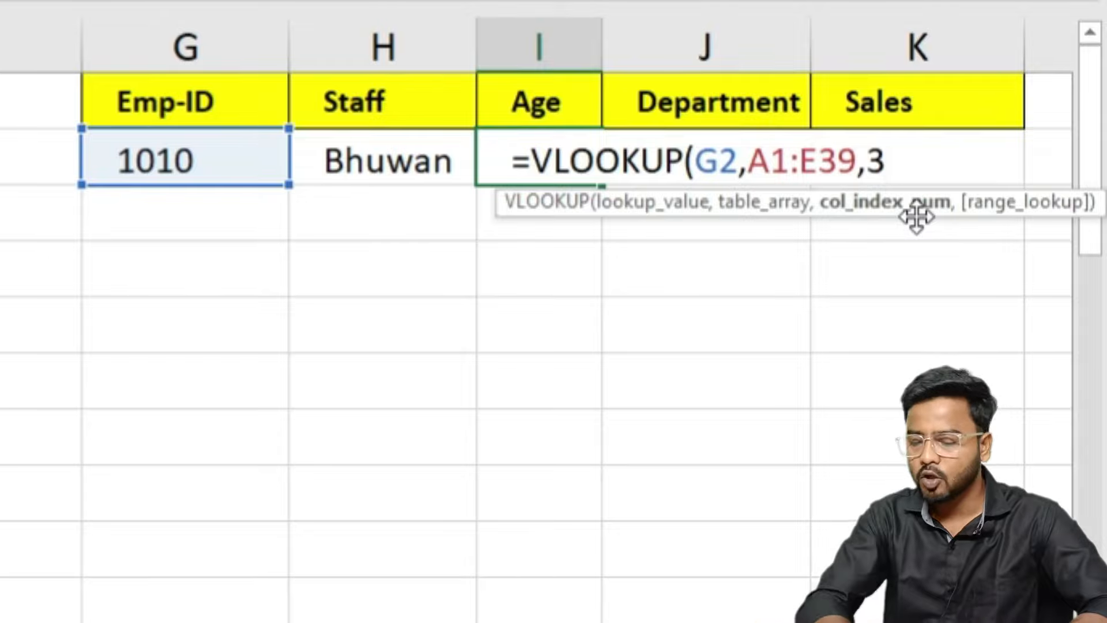
pyautogui.write(',0')
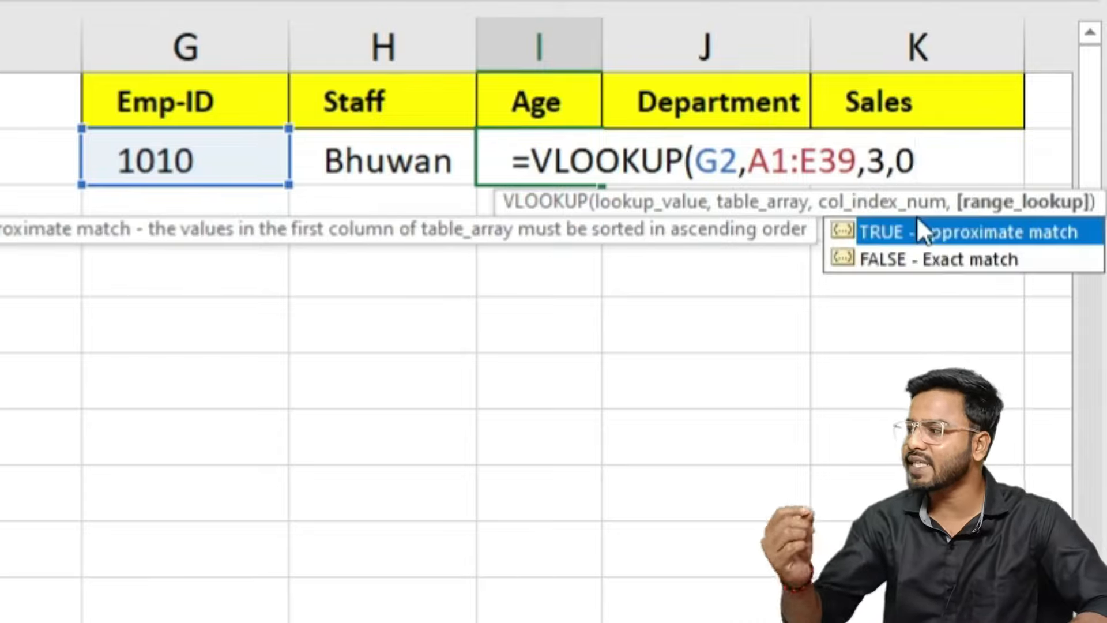
pyautogui.write(')')
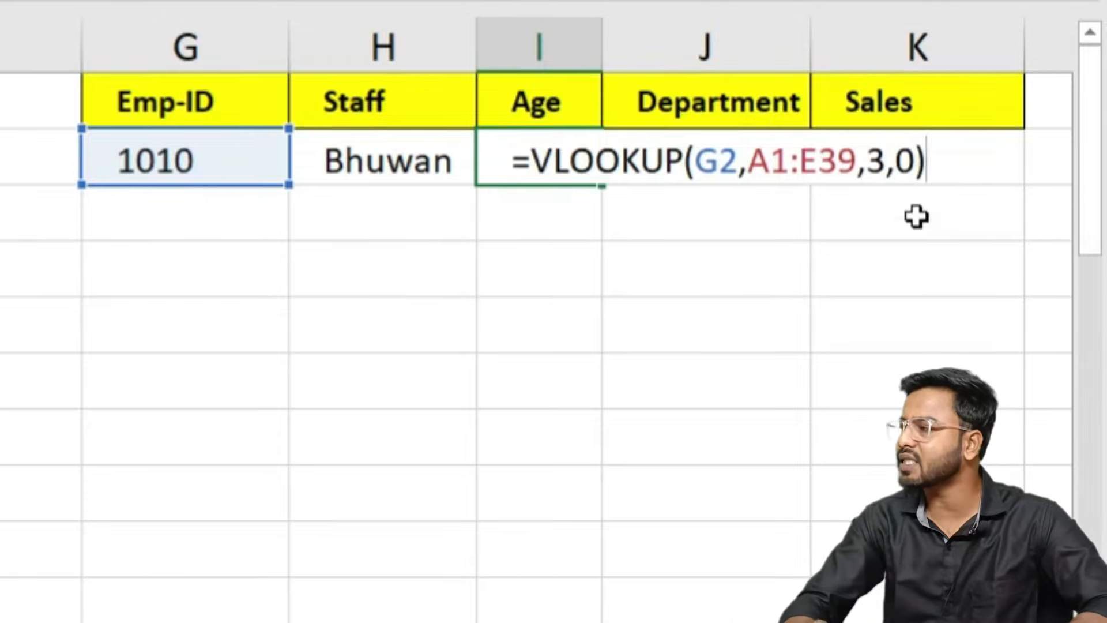
pyautogui.press('Return')
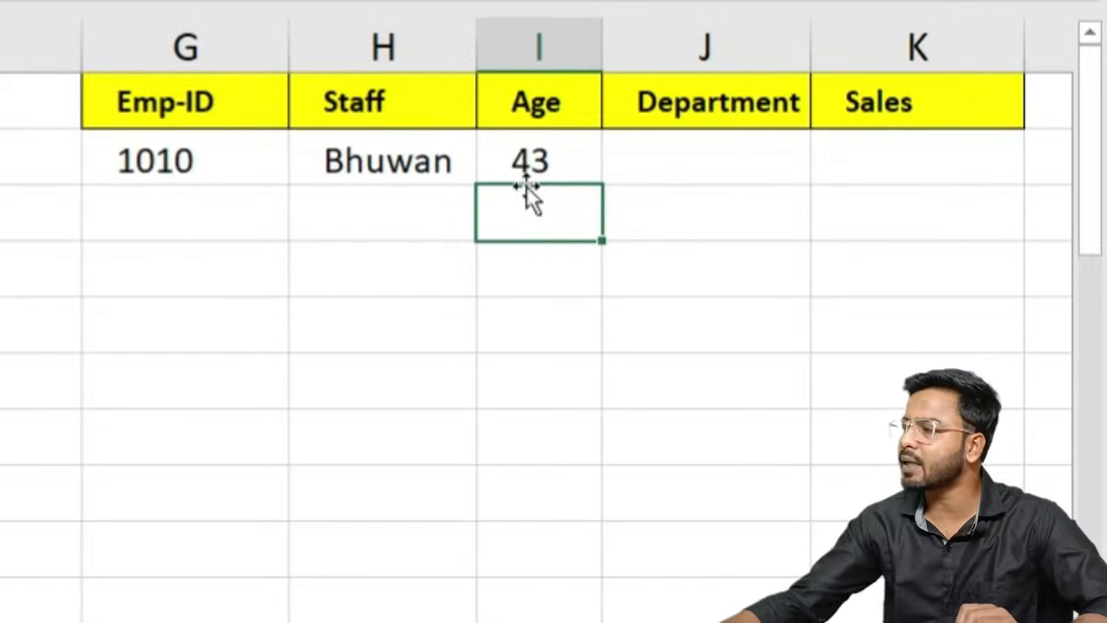
# - Change the lookup ID in G2 to the employee ID listed in A6 to test the Staff and Age formulas
pyautogui.click(256, 152)
pyautogui.press('F2')
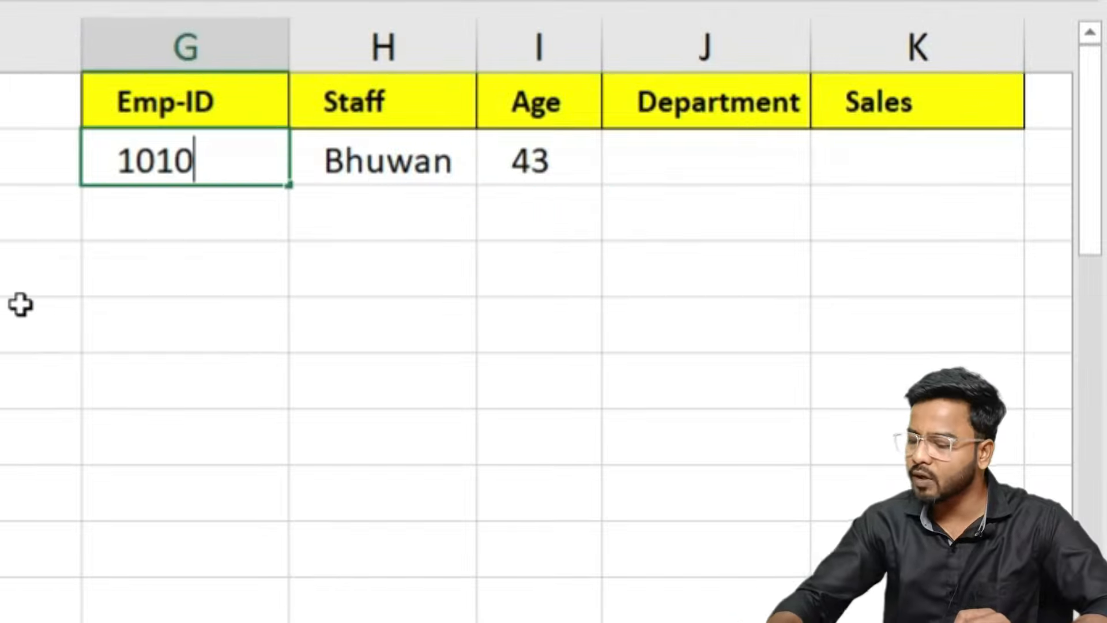
pyautogui.press('BackSpace')
pyautogui.press('BackSpace')
pyautogui.write('05')
pyautogui.press('Return')
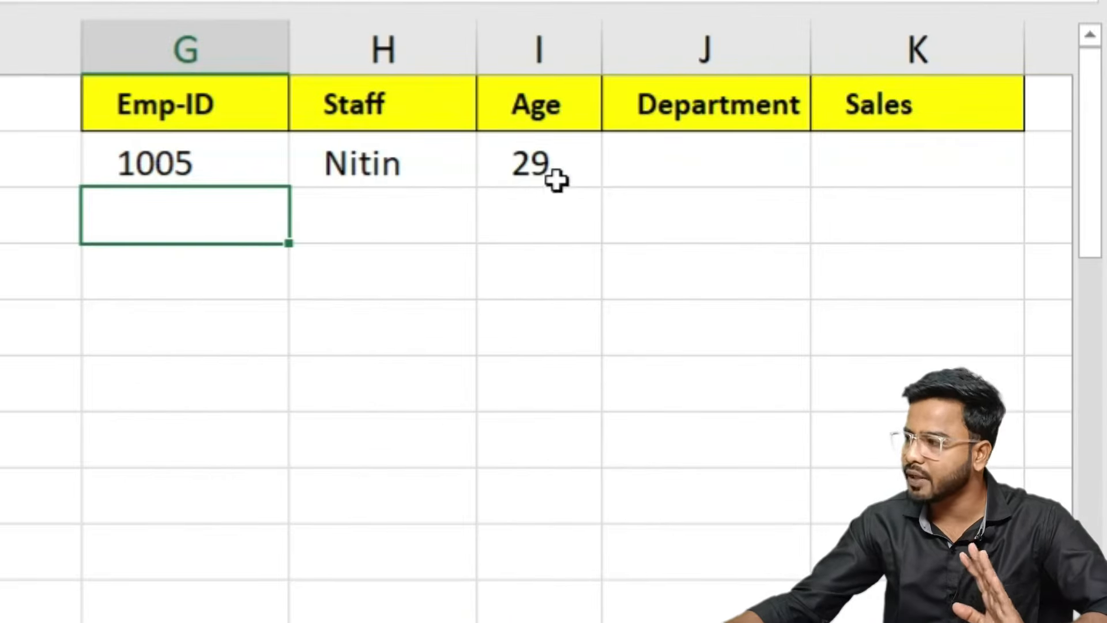
# - Start a VLOOKUP formula in J2 under Department with G2 as the lookup value
pyautogui.click(636, 165)
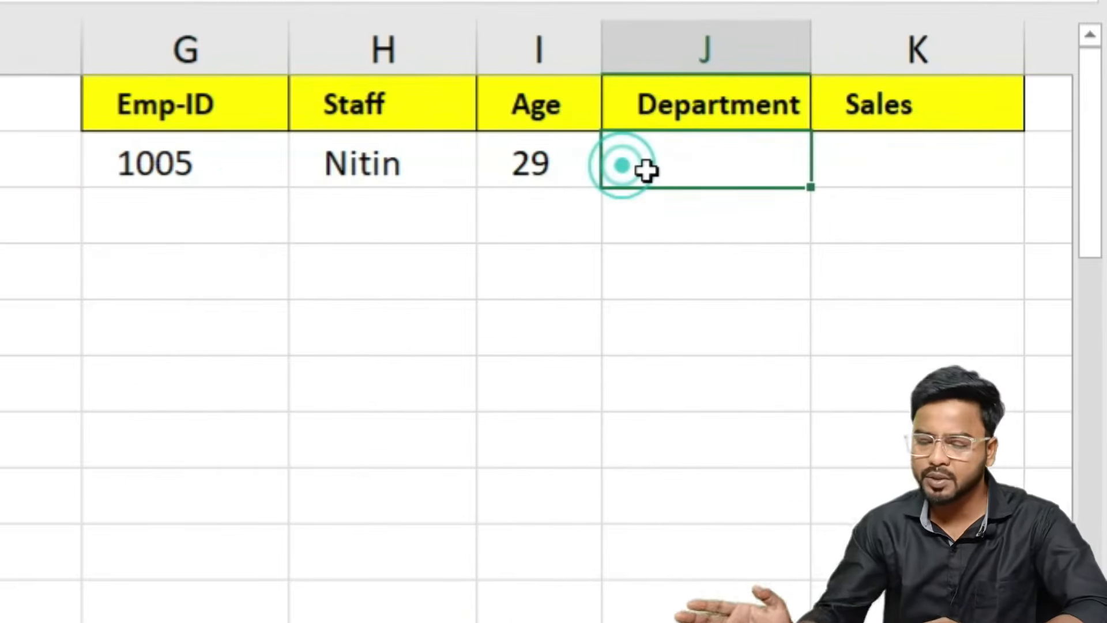
pyautogui.doubleClick(645, 170)
pyautogui.write('=vloo')
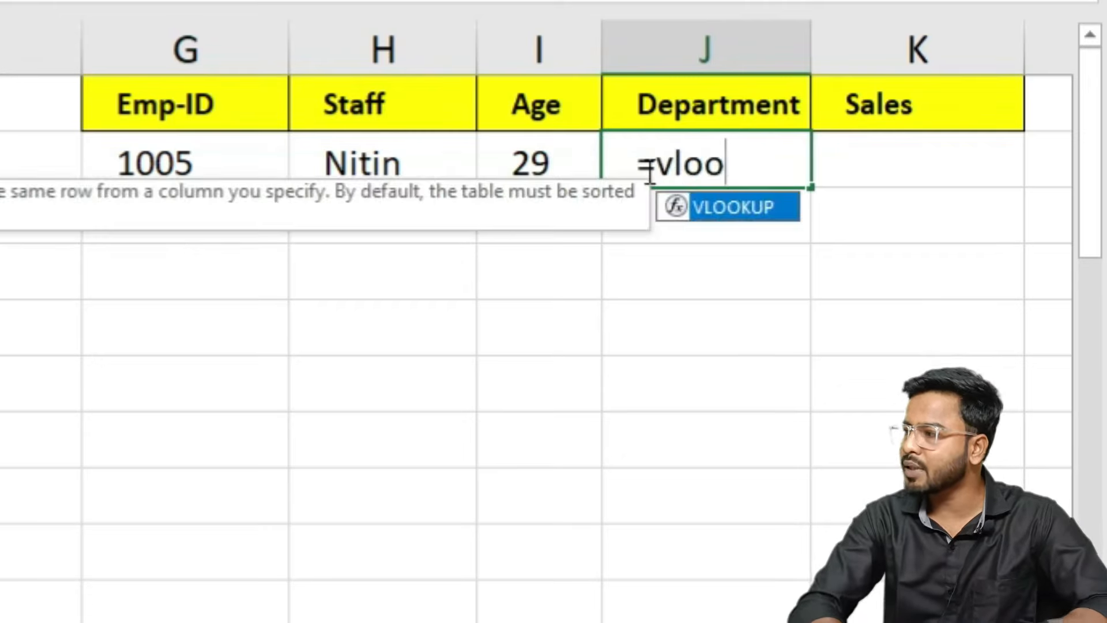
pyautogui.press('Tab')
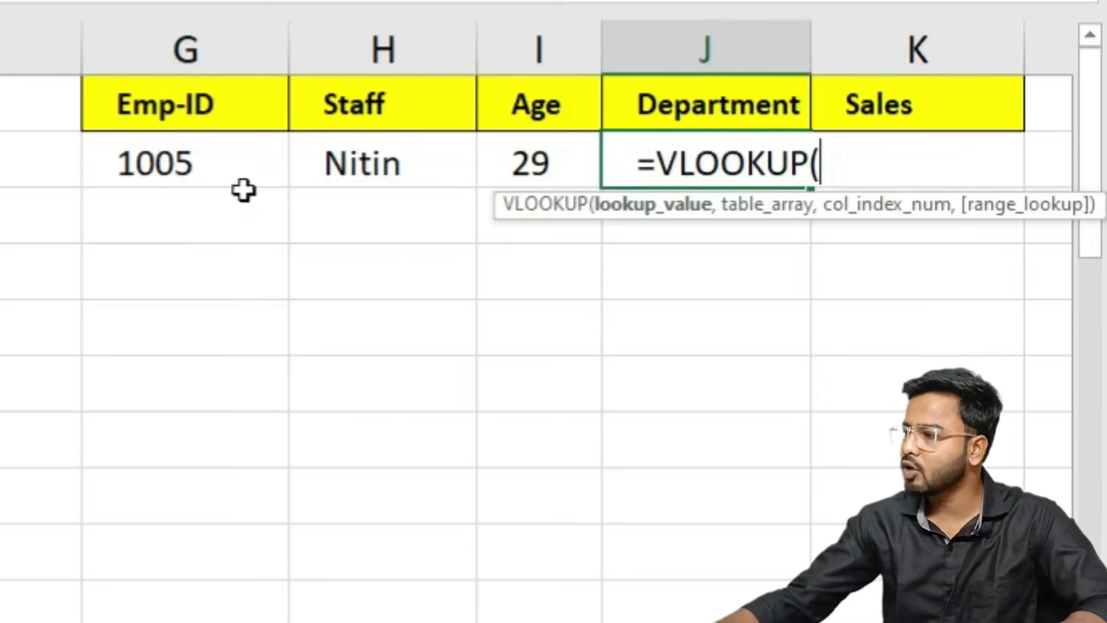
pyautogui.click(188, 153)
pyautogui.write(',')
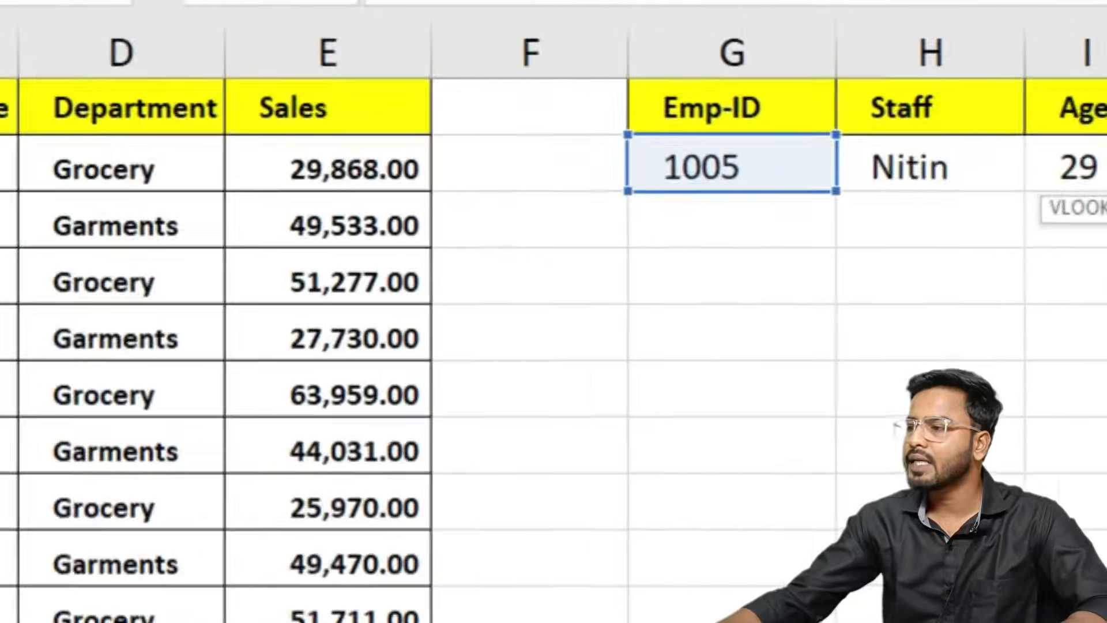
# - Set the table array of the Department VLOOKUP to the full employee table, A1:E39
pyautogui.click(133, 120)
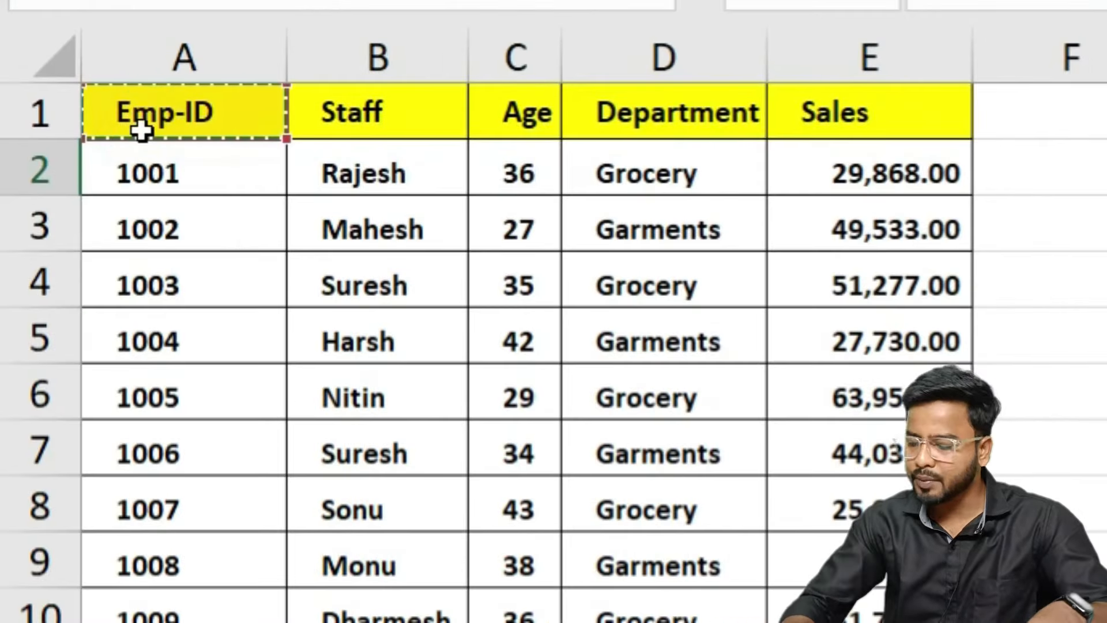
pyautogui.hotkey('ctrl', 'shift', 'Right')
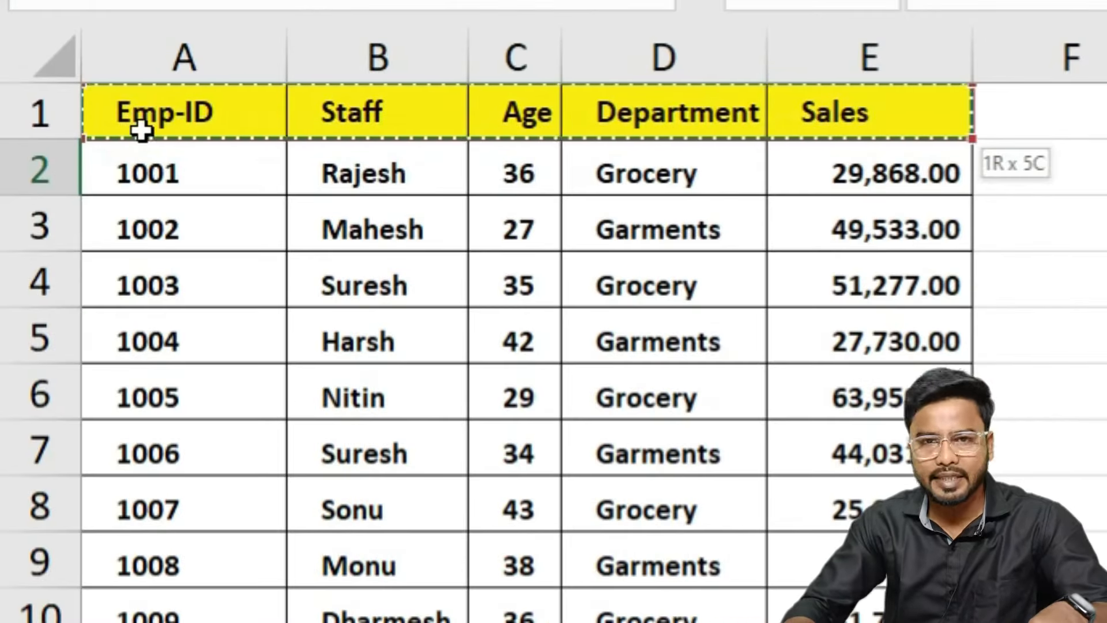
pyautogui.hotkey('ctrl', 'shift', 'Down')
pyautogui.write(',')
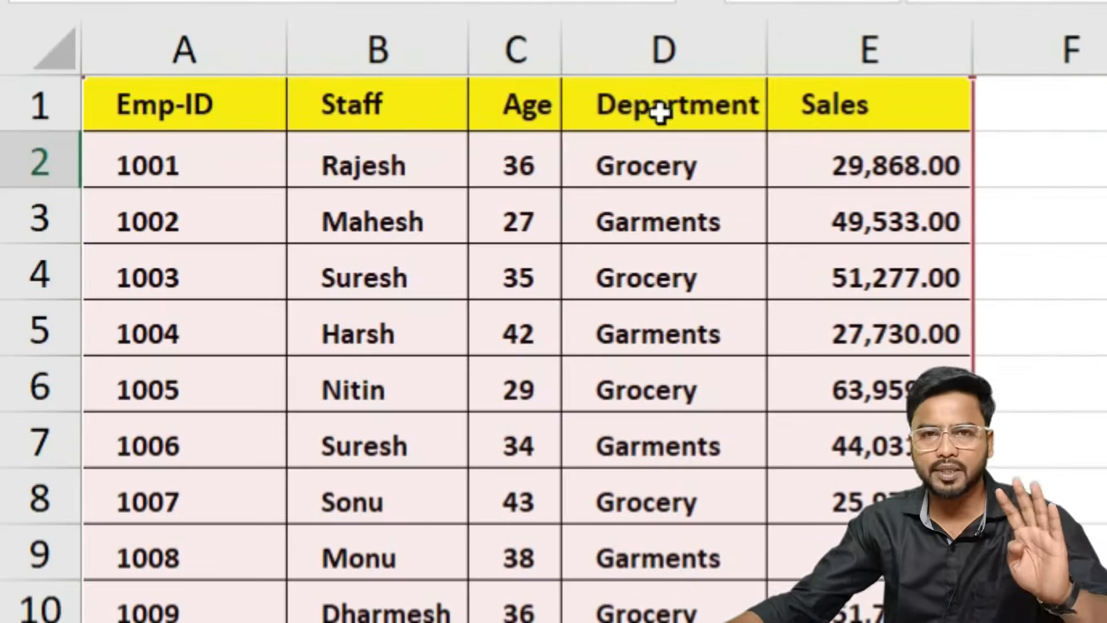
# - Complete the J2 formula with column index 4 and range lookup 0, giving =VLOOKUP(G2,A1:E39,4,0)
pyautogui.write('4')
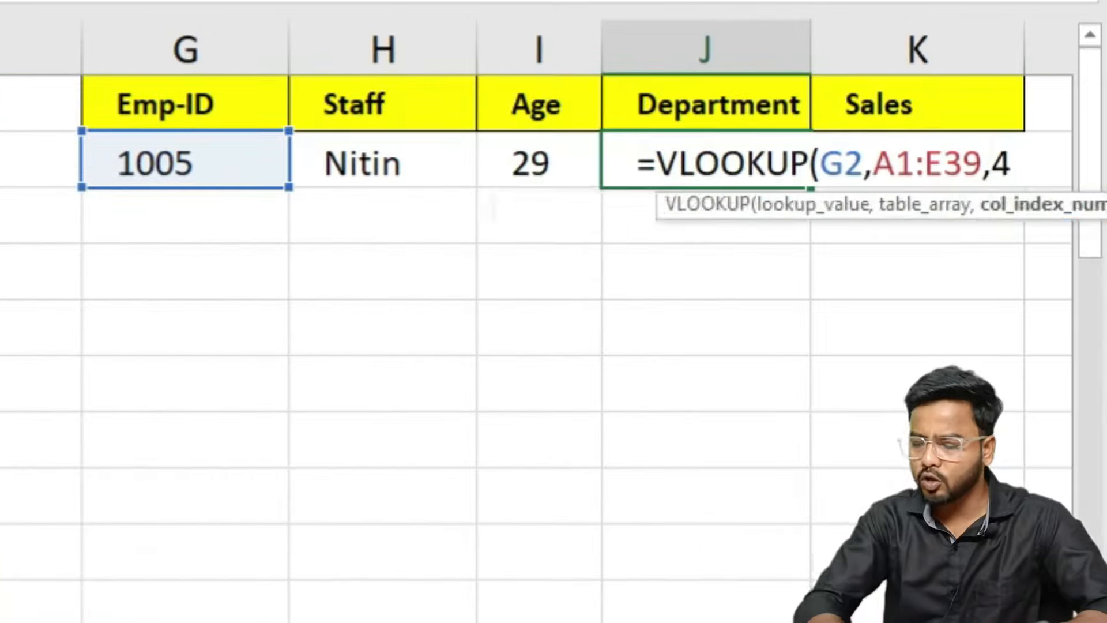
pyautogui.write(',')
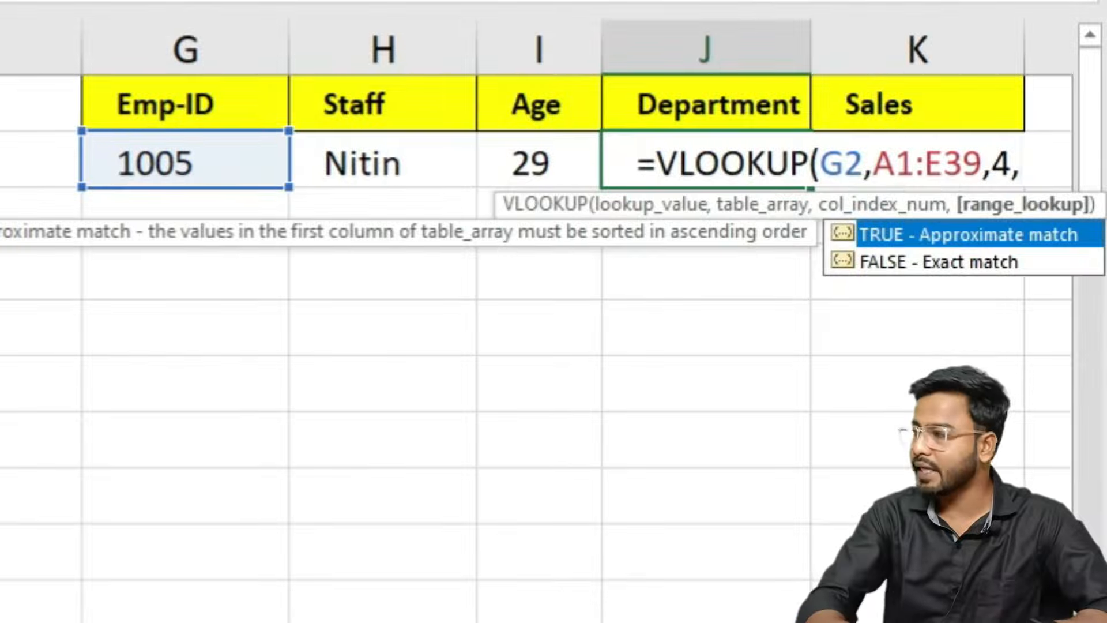
pyautogui.write('0)')
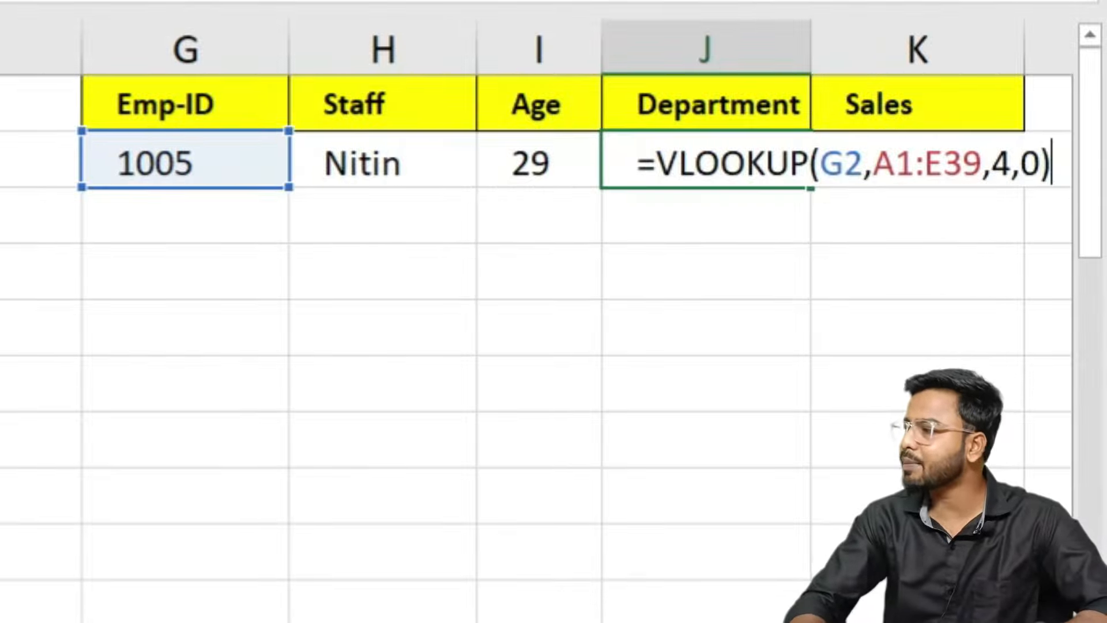
pyautogui.press('Return')
# - Start a VLOOKUP formula in K2 under Sales with G2 as the lookup value
pyautogui.click(872, 165)
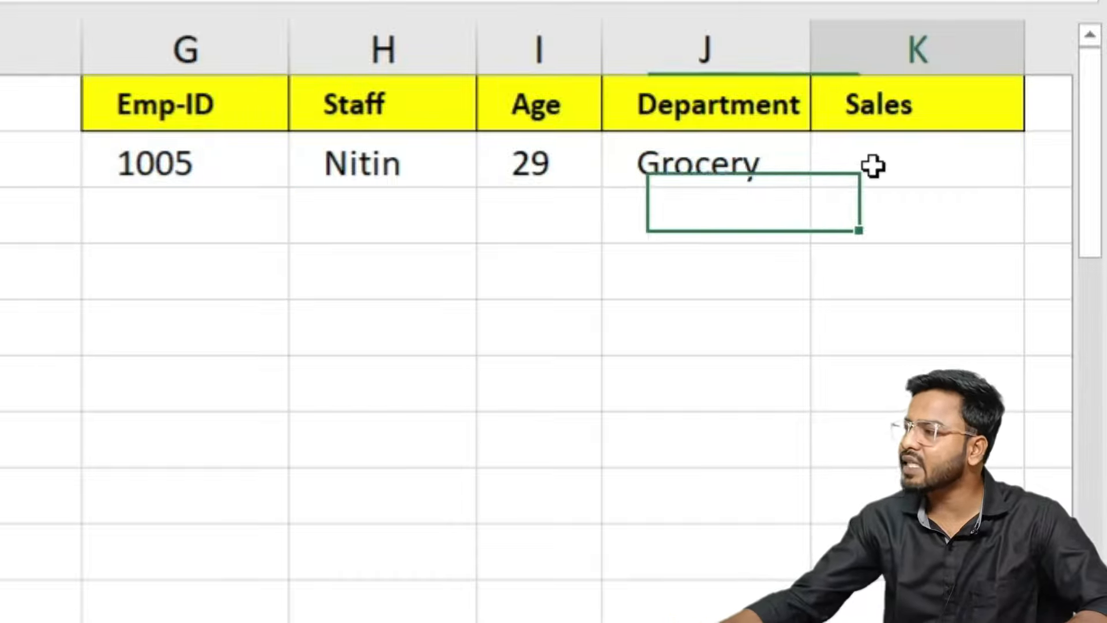
pyautogui.write('=vl')
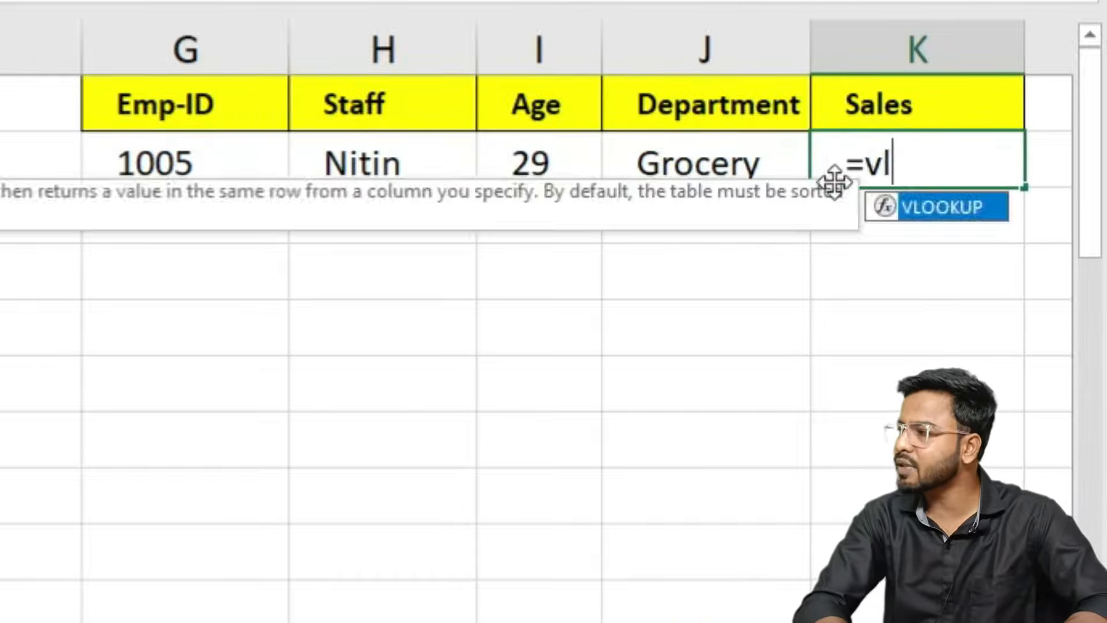
pyautogui.press('Tab')
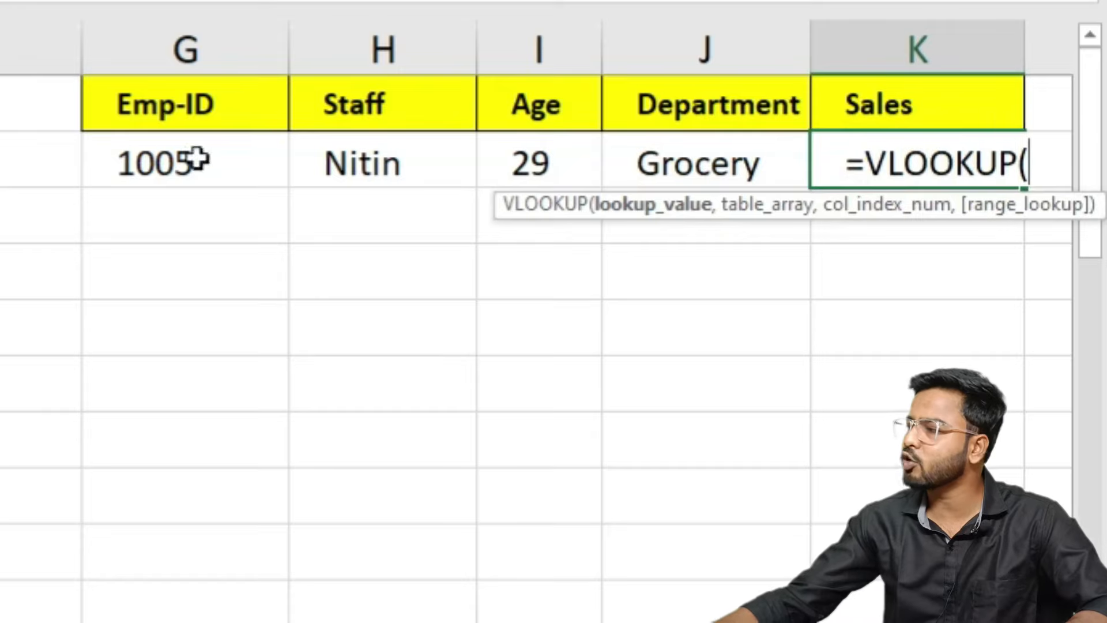
pyautogui.click(138, 159)
pyautogui.write(',')
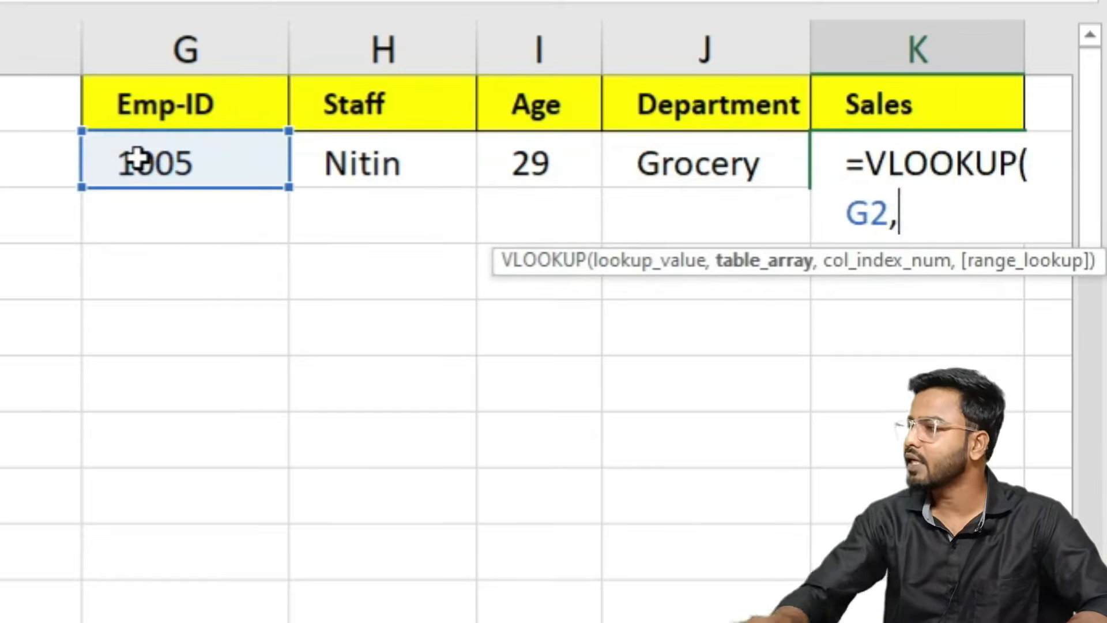
# - Complete the K2 formula with table array A1:E39, column index 5 and range lookup 0, giving =VLOOKUP(G2,A1:E39,5,0)
pyautogui.click(2, 104)
pyautogui.hotkey('ctrl', 'shift', 'Right')
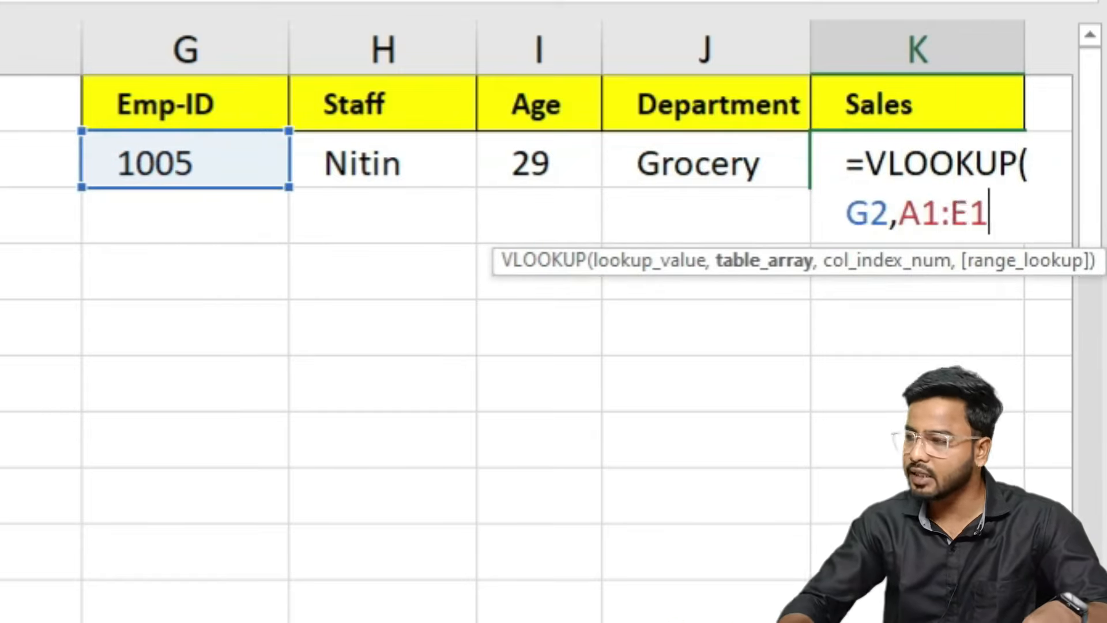
pyautogui.hotkey('ctrl', 'shift', 'Down')
pyautogui.write(',')
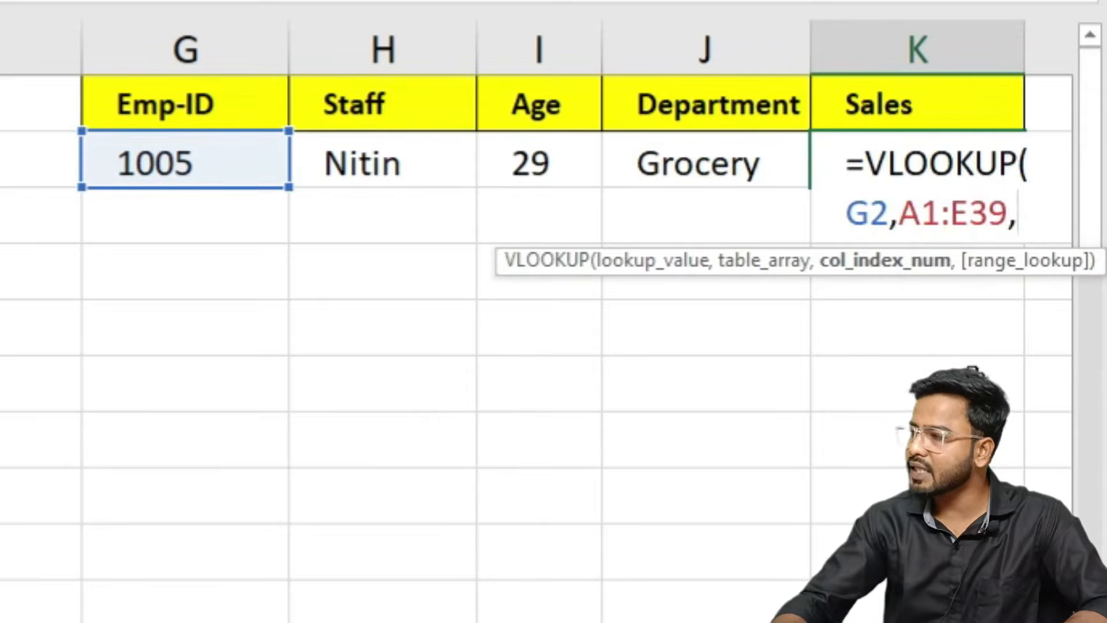
pyautogui.write('5,0)')
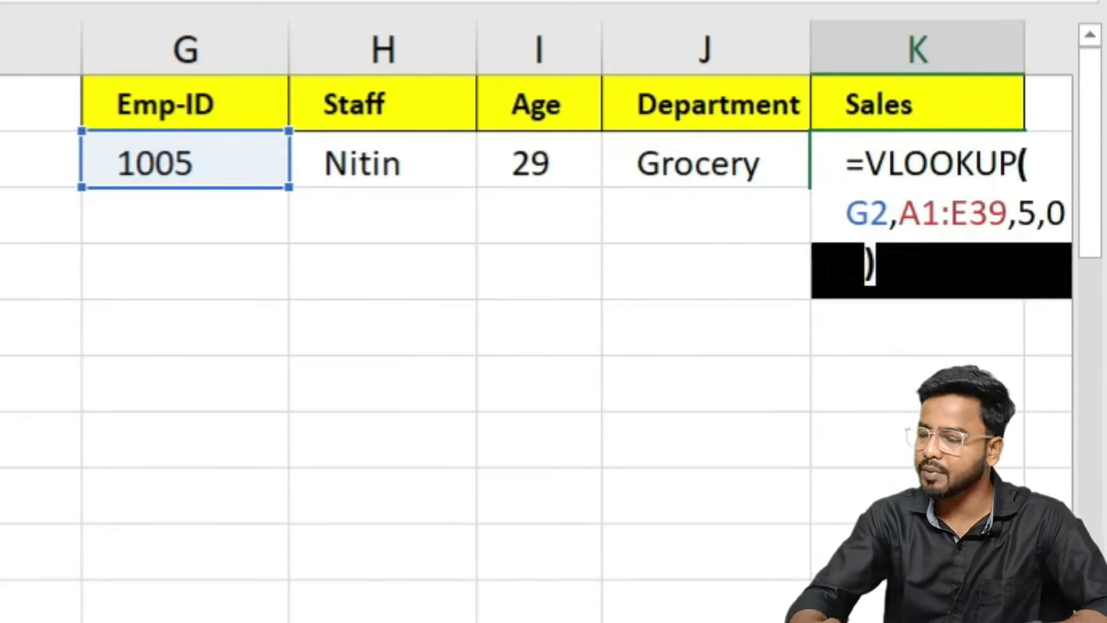
pyautogui.press('Return')
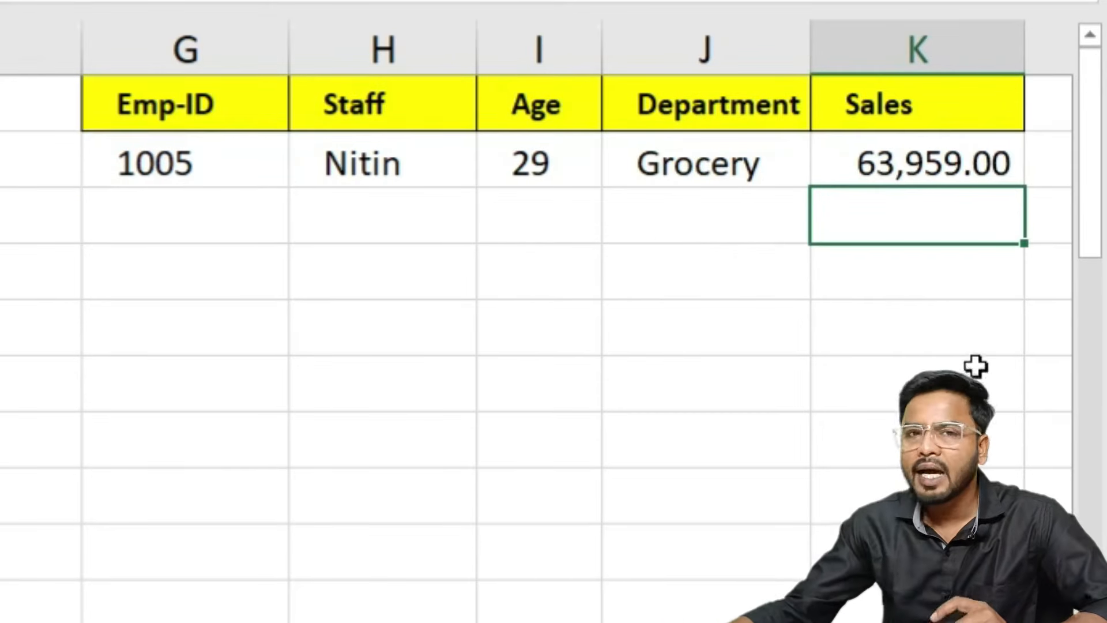
# - Replace the Emp-ID in G2 with the ID listed in A3 of the source table
pyautogui.click(168, 167)
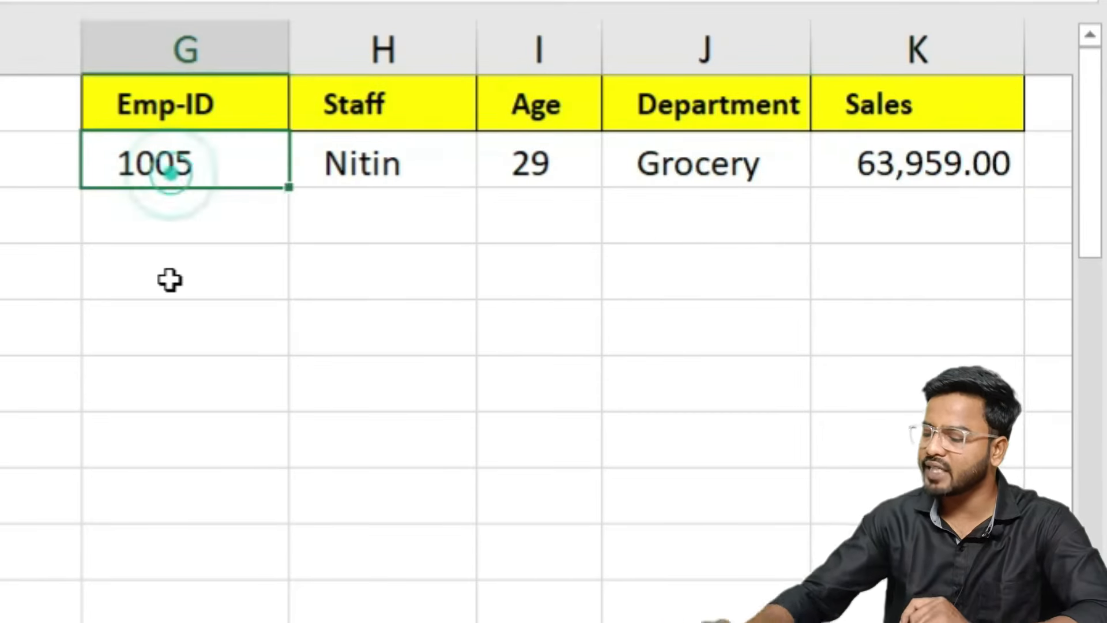
pyautogui.write('1002')
pyautogui.press('Return')
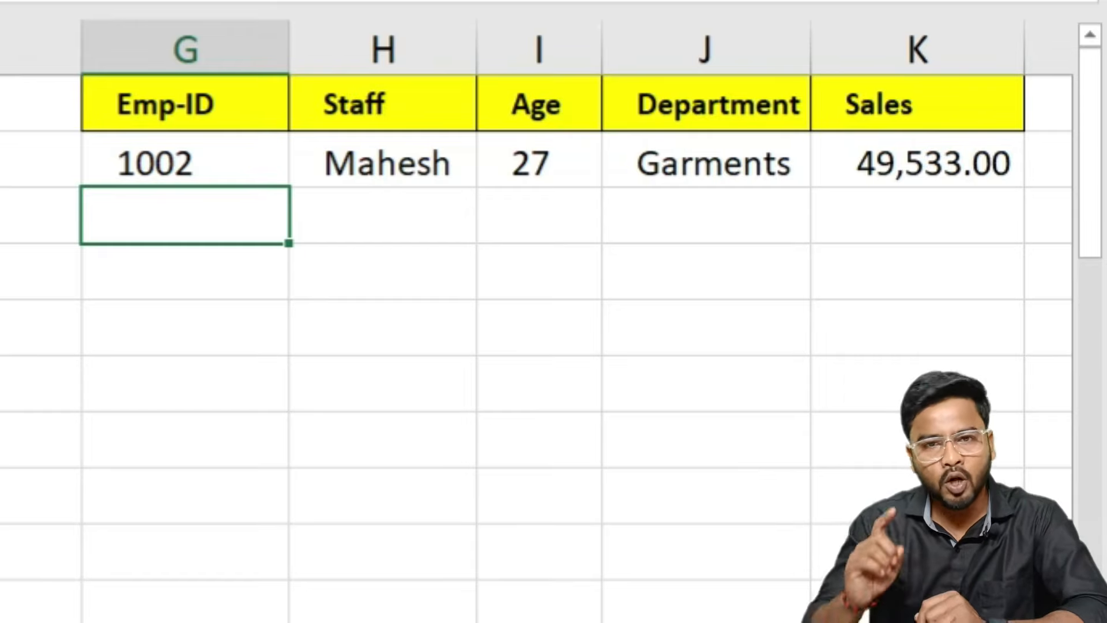
# - Inspect the column index argument of the Staff VLOOKUP in H2 without changing the formula
pyautogui.click(406, 166)
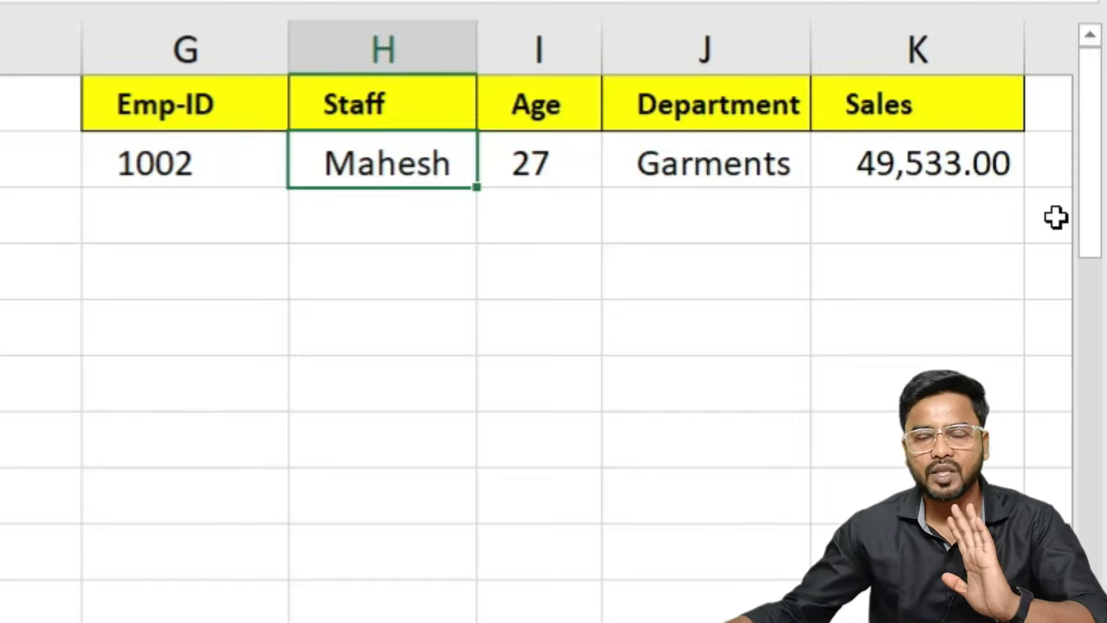
pyautogui.click(388, 375)
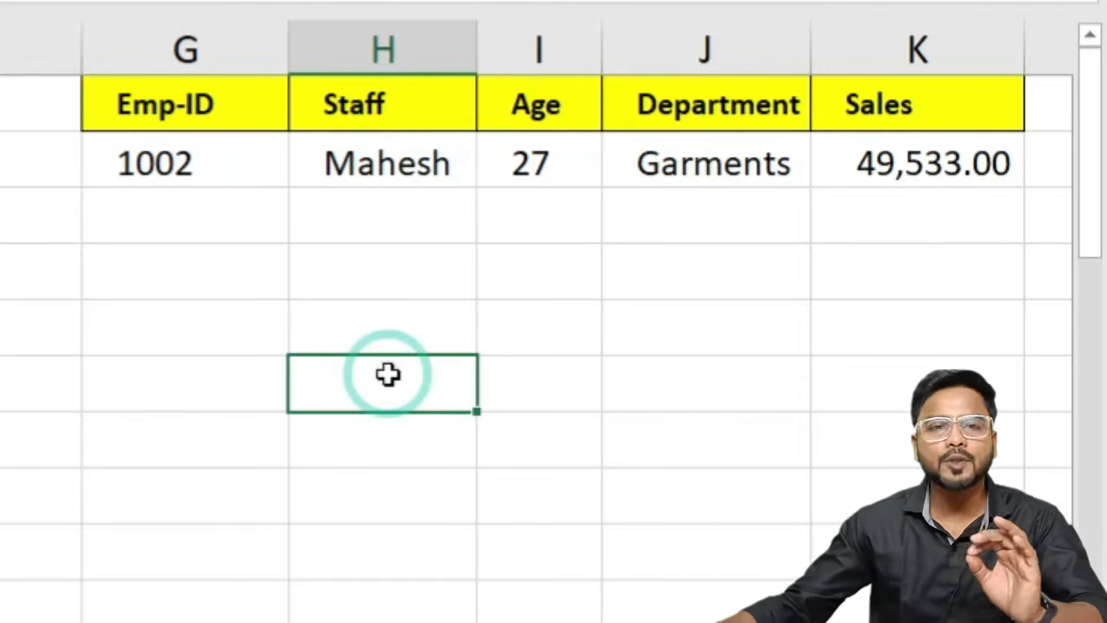
pyautogui.doubleClick(412, 158)
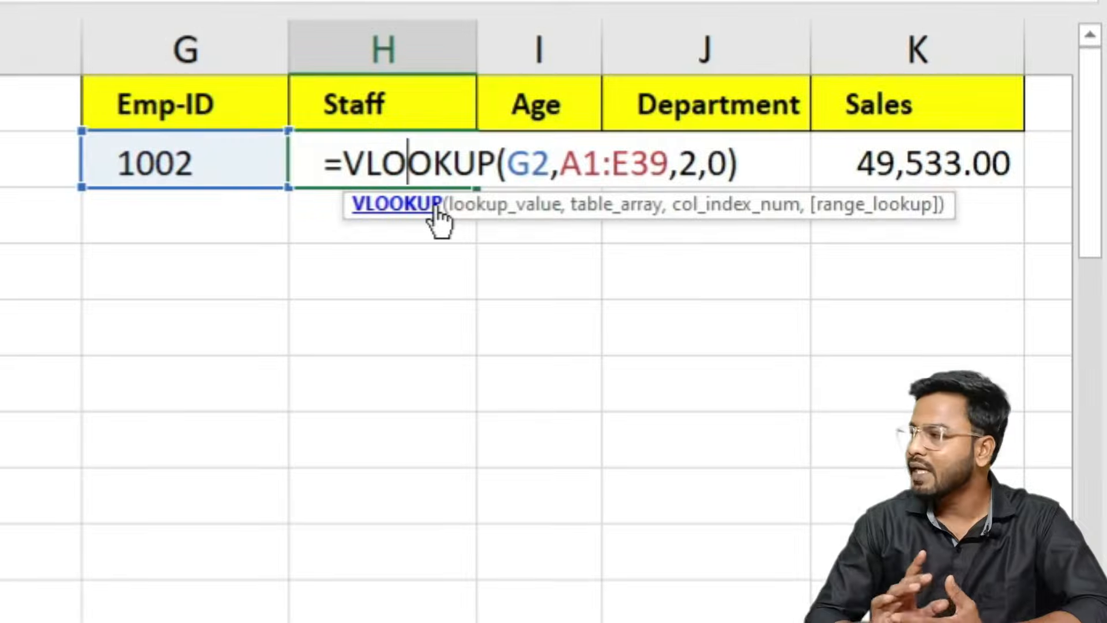
pyautogui.doubleClick(688, 163)
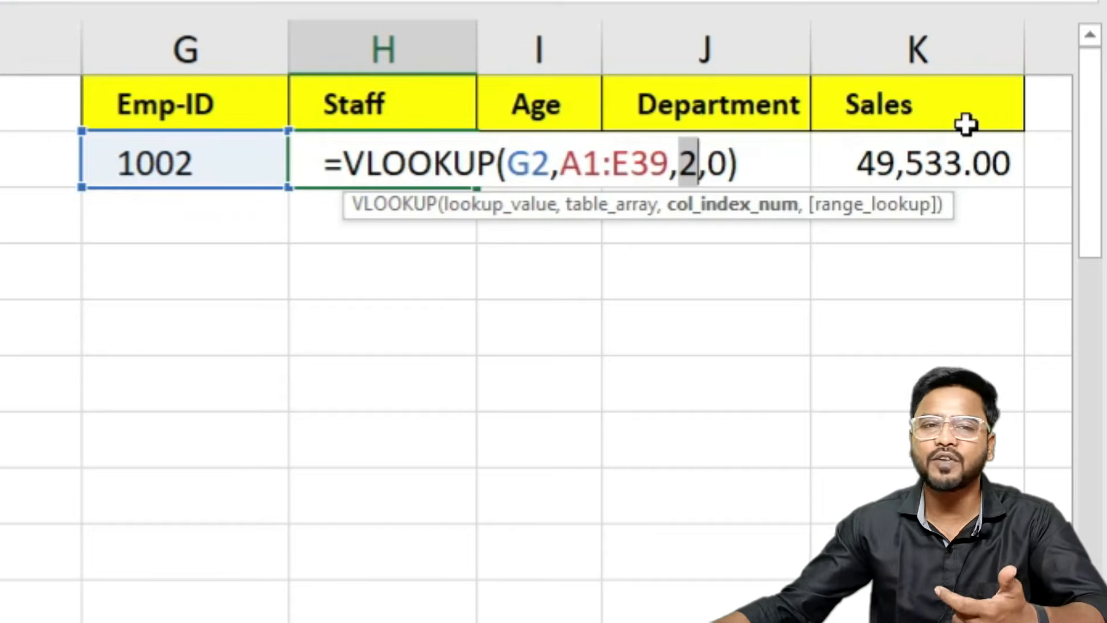
pyautogui.hotkey('ctrl', 'Return')
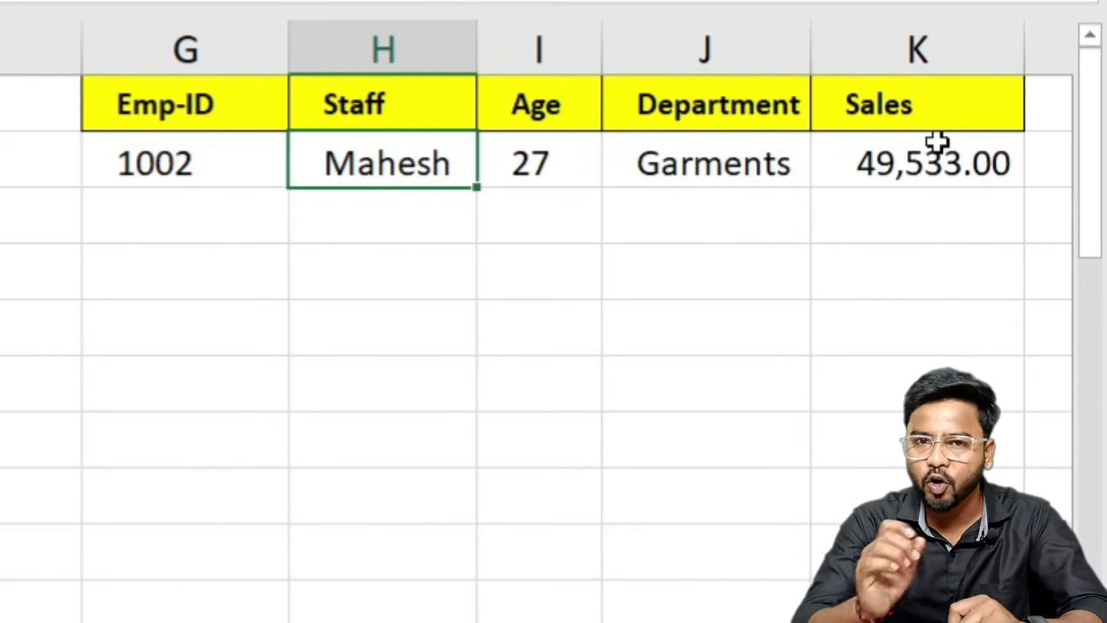
# - Enter =MATCH(H1,A1:E1,0) in G6 to find the Staff header's position in the source table's header row
pyautogui.click(191, 361)
pyautogui.write('=match')
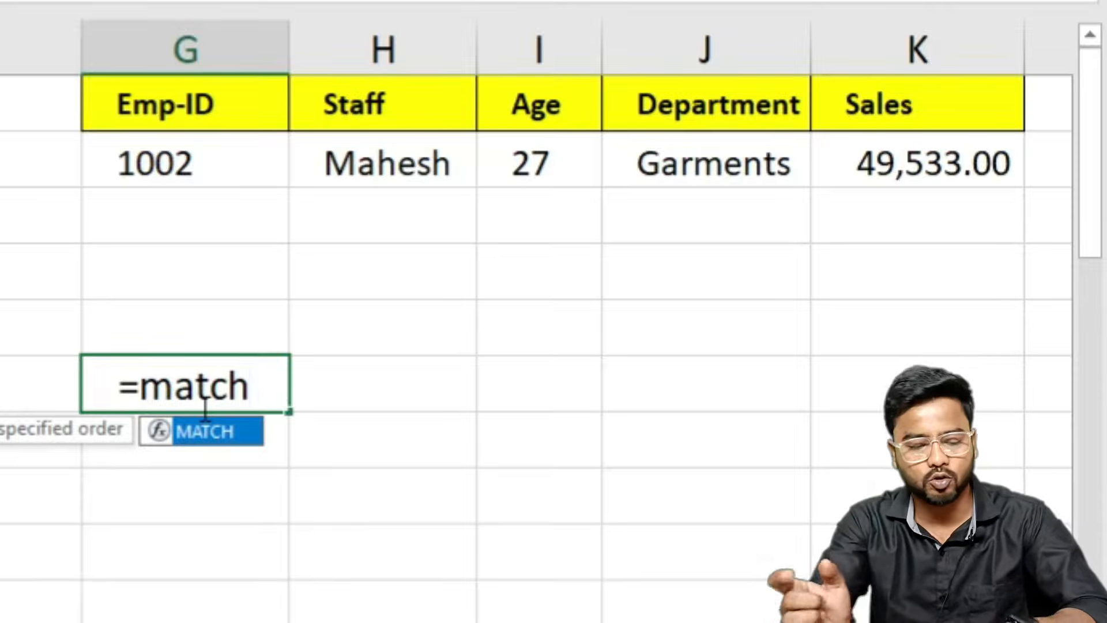
pyautogui.press('Tab')
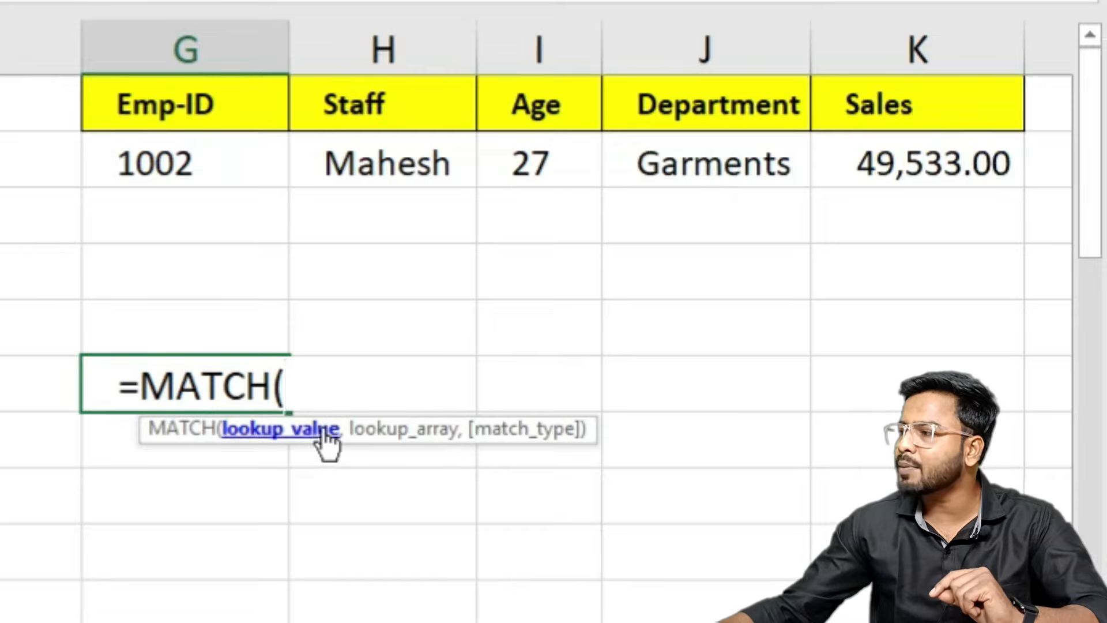
pyautogui.click(354, 98)
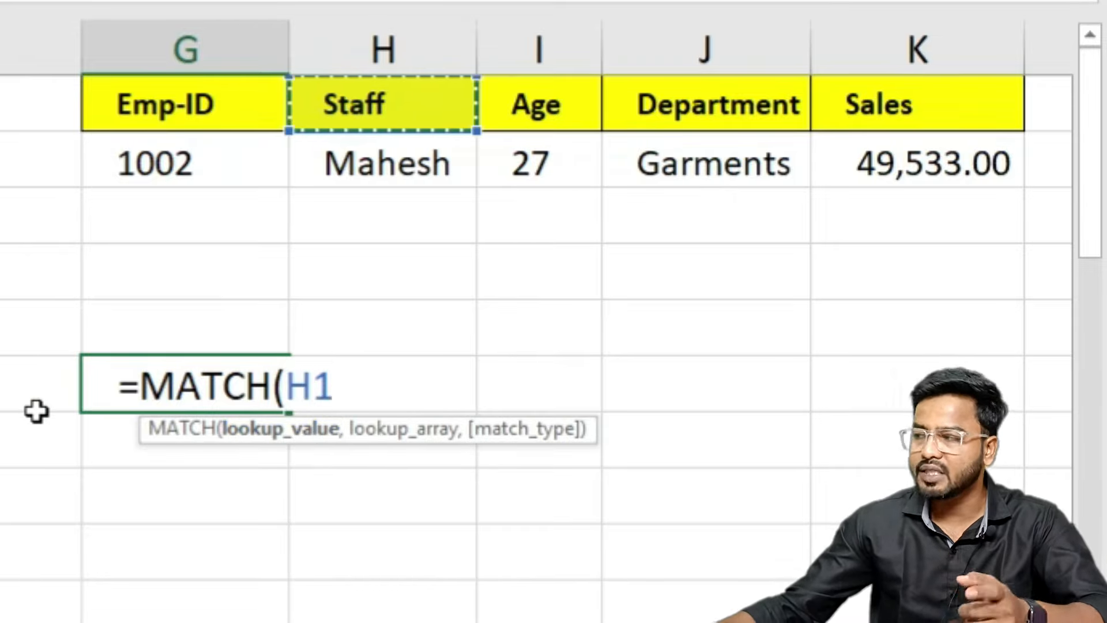
pyautogui.write(',')
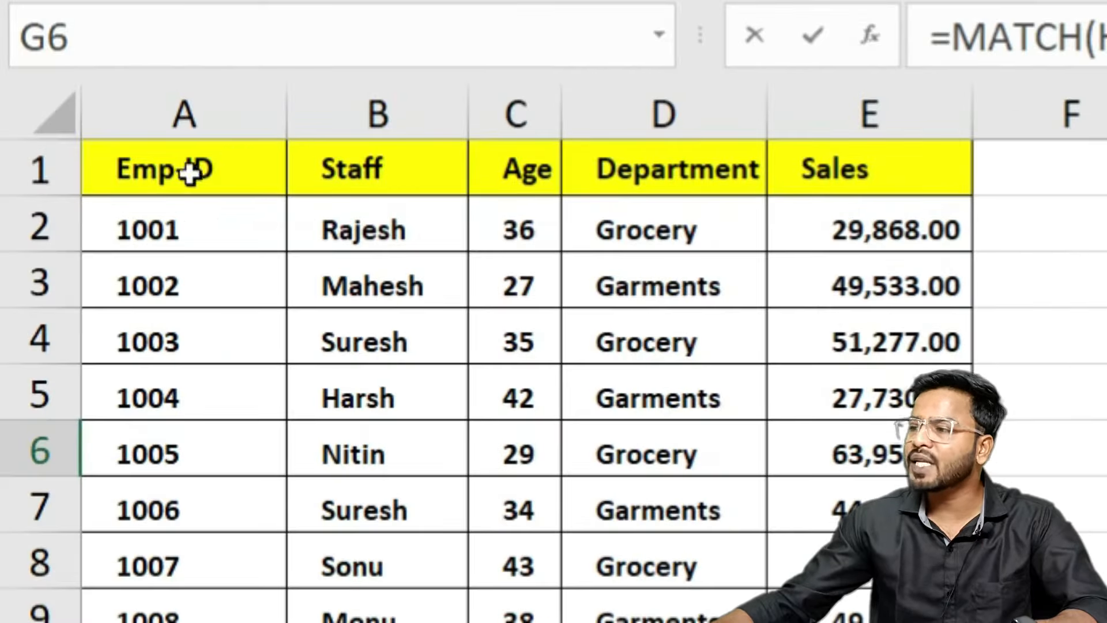
pyautogui.moveTo(173, 168); pyautogui.dragTo(772, 166)
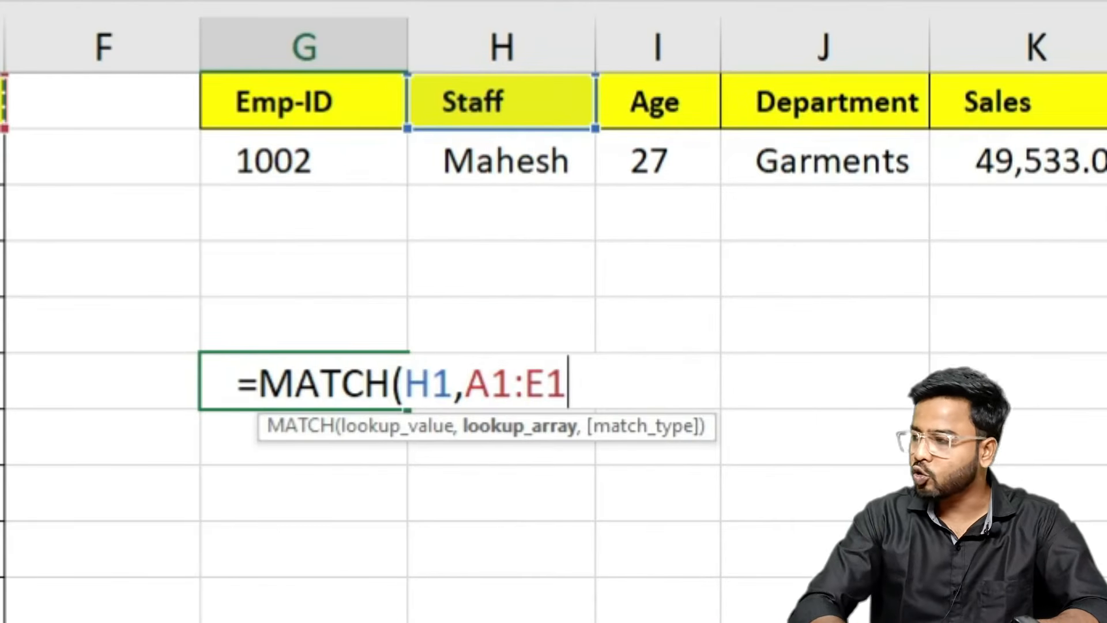
pyautogui.write(',0')
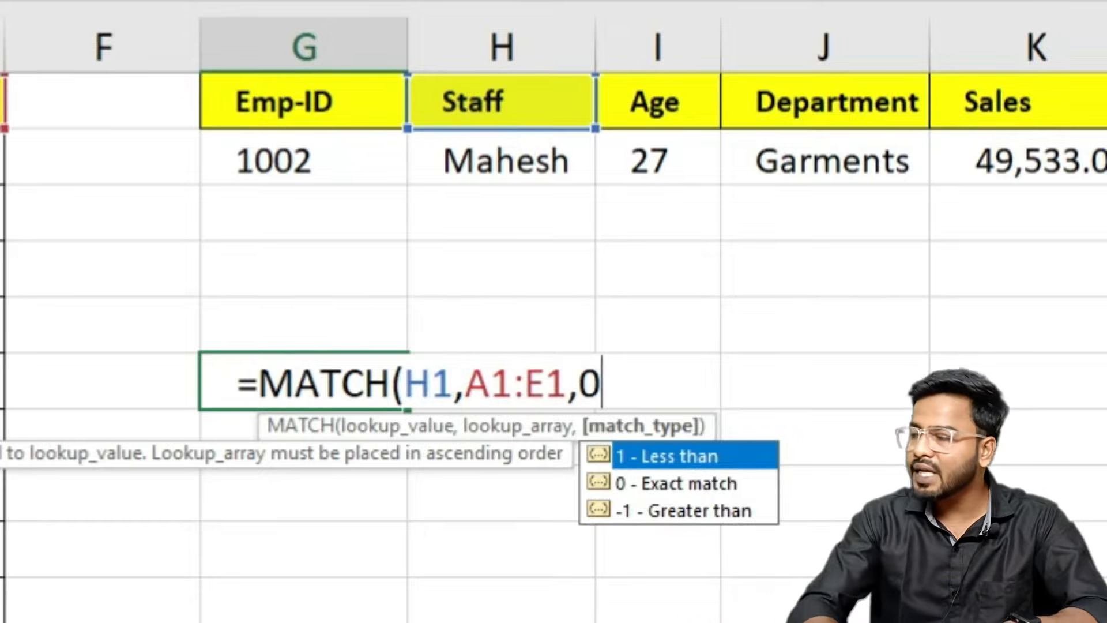
pyautogui.write(')')
pyautogui.press('Return')
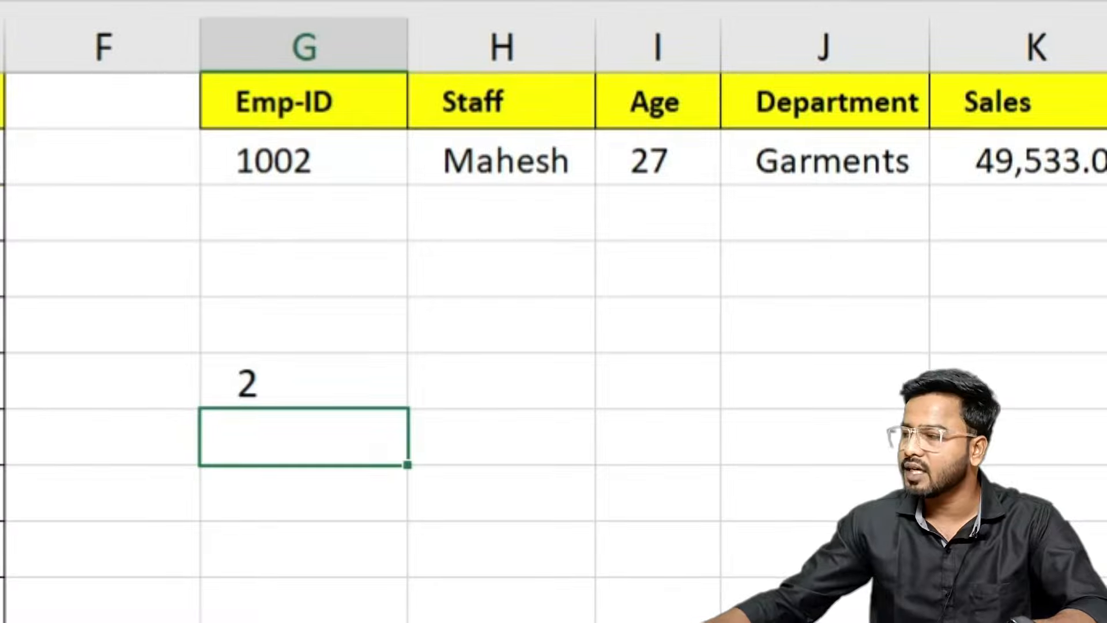
pyautogui.click(303, 380)
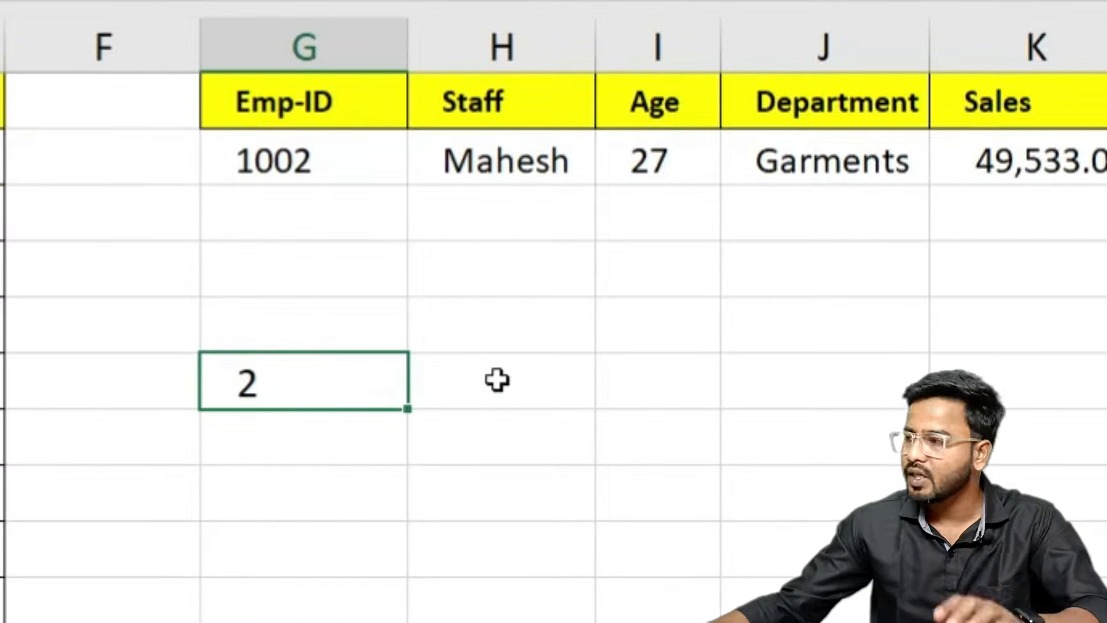
# - Enter =MATCH(I1,A1:E1,0) in H6 to find the Age header's position in the source table's header row
pyautogui.click(547, 379)
pyautogui.doubleClick(547, 380)
pyautogui.write('=match')
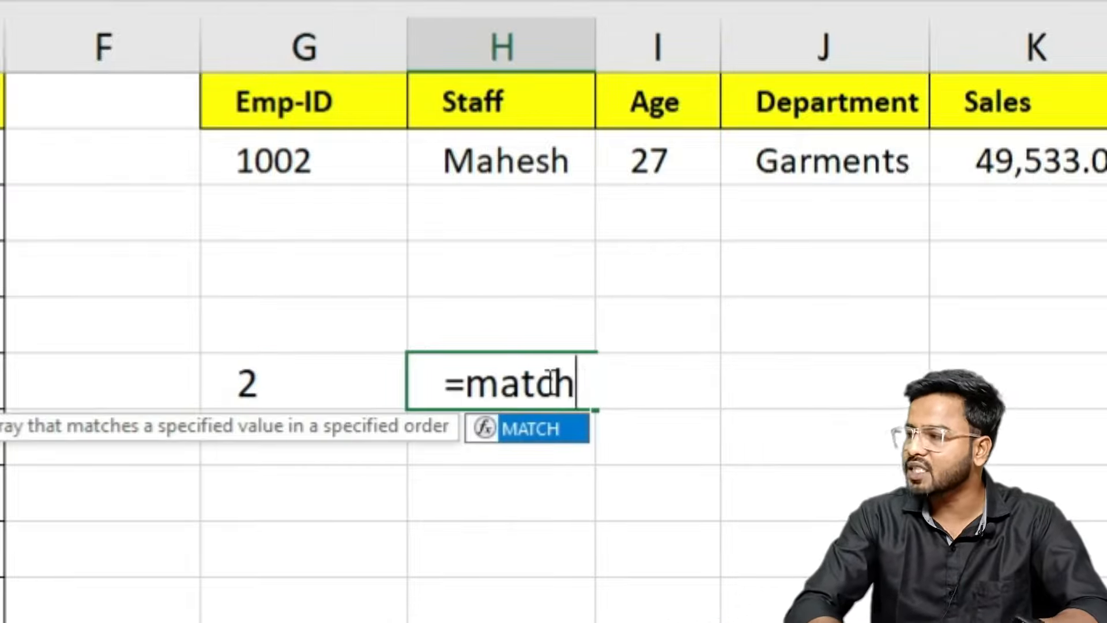
pyautogui.press('Tab')
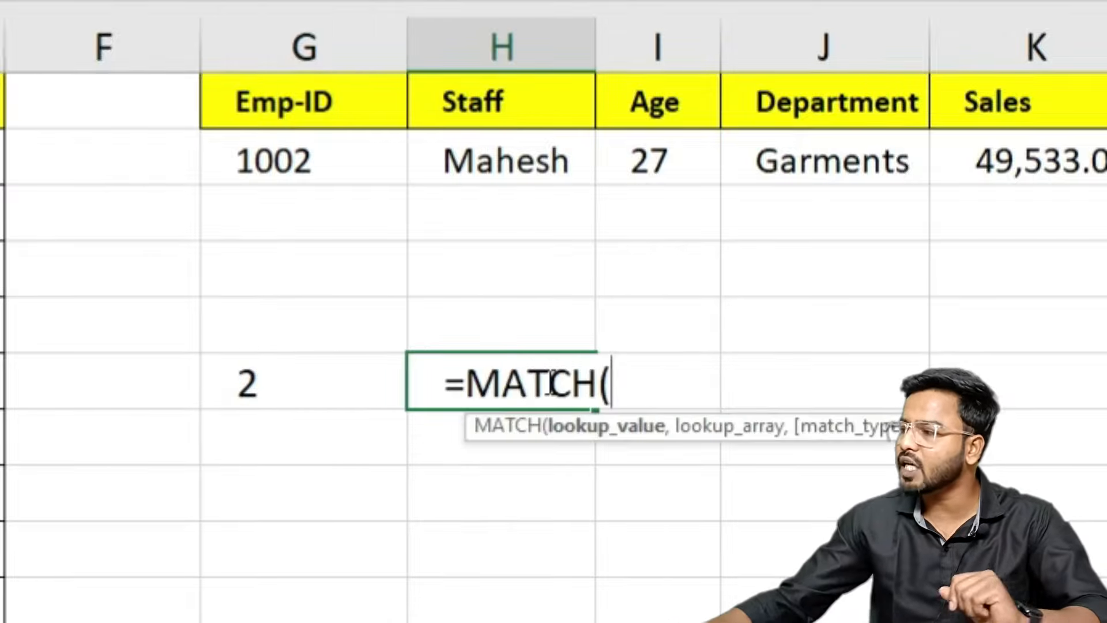
pyautogui.click(676, 117)
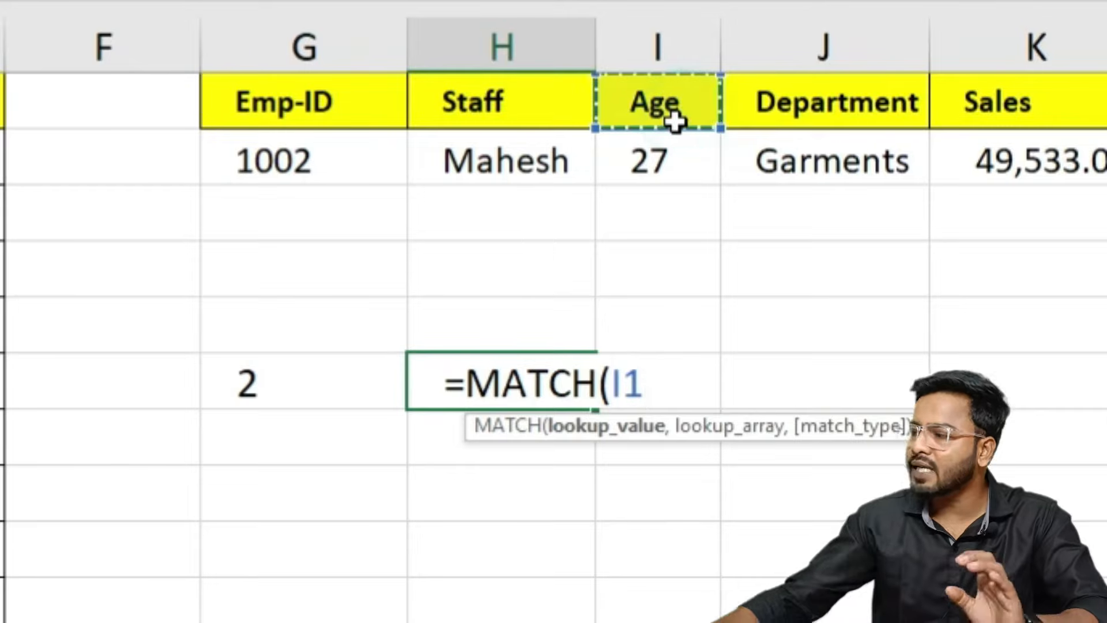
pyautogui.write(',')
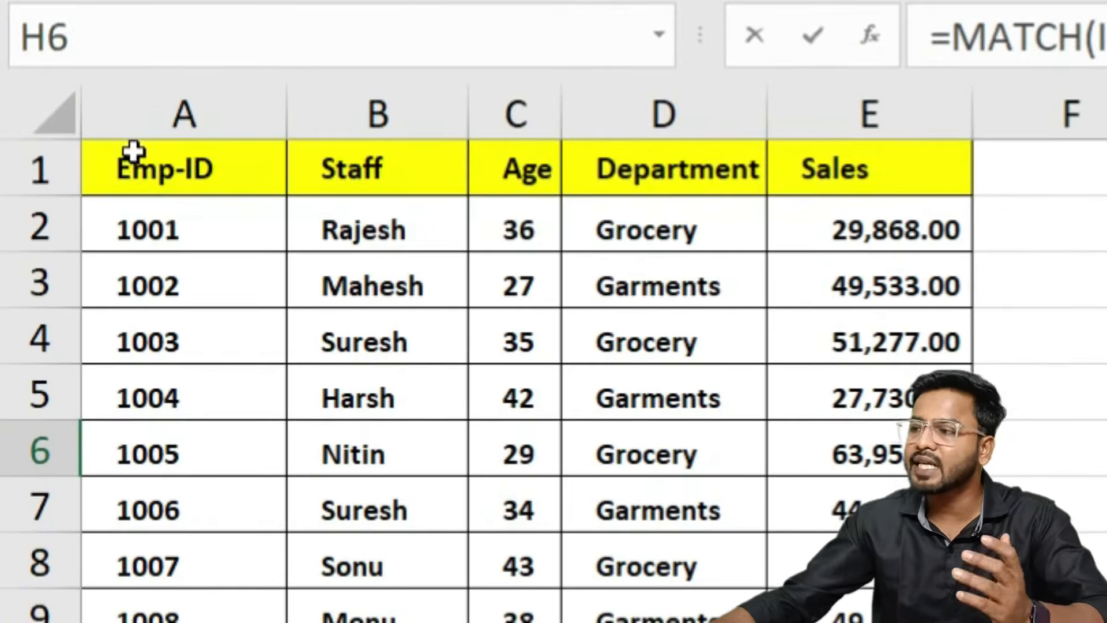
pyautogui.moveTo(136, 154); pyautogui.dragTo(859, 119)
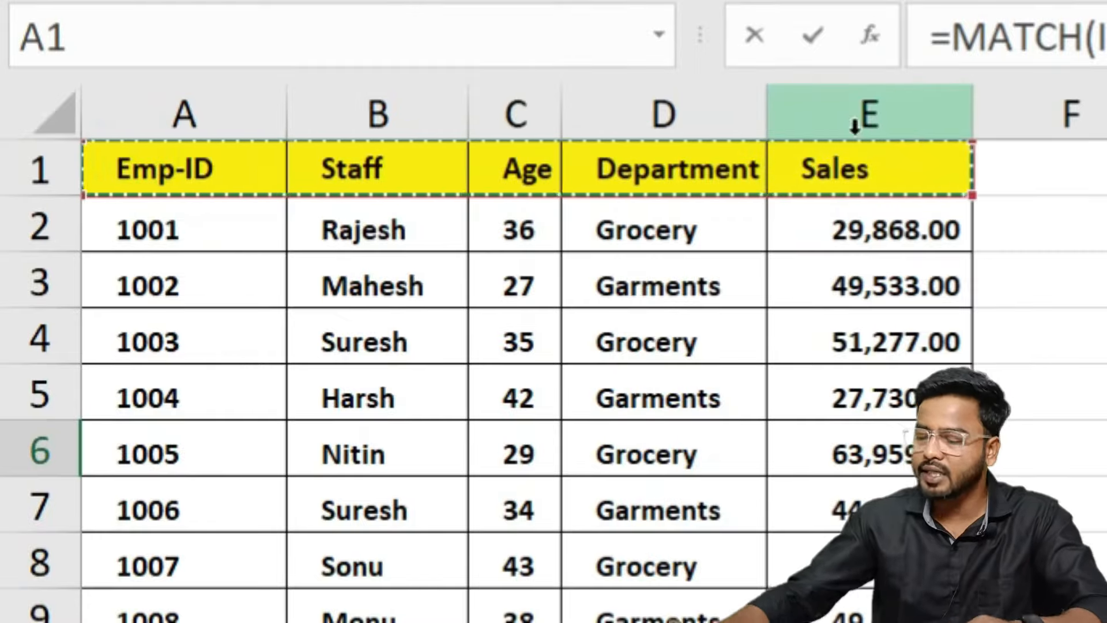
pyautogui.write(',')
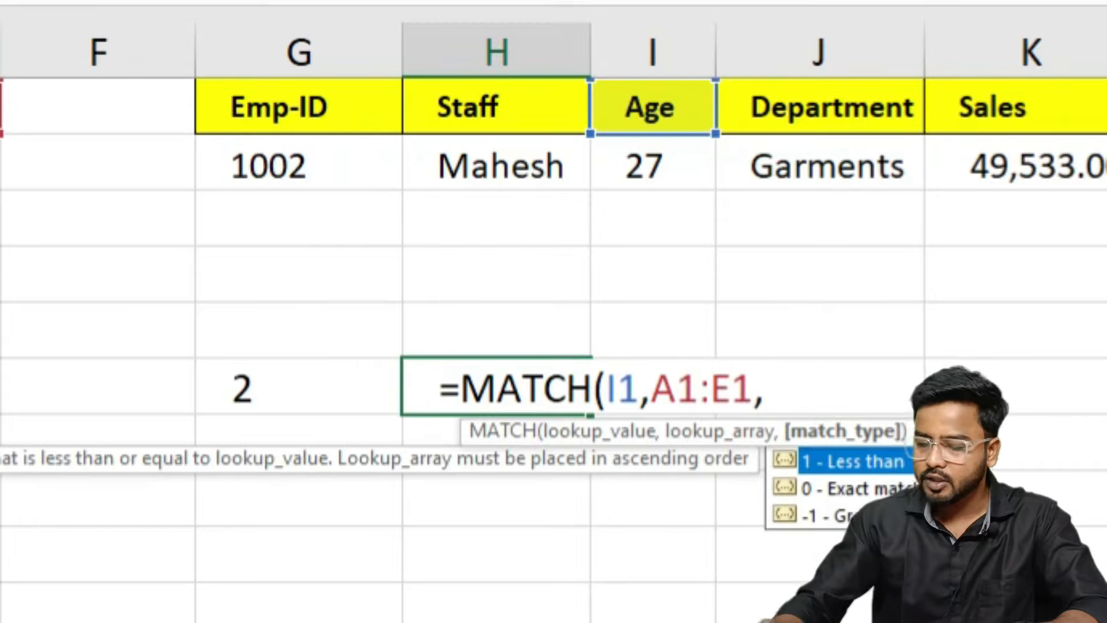
pyautogui.write('0)')
pyautogui.press('Return')
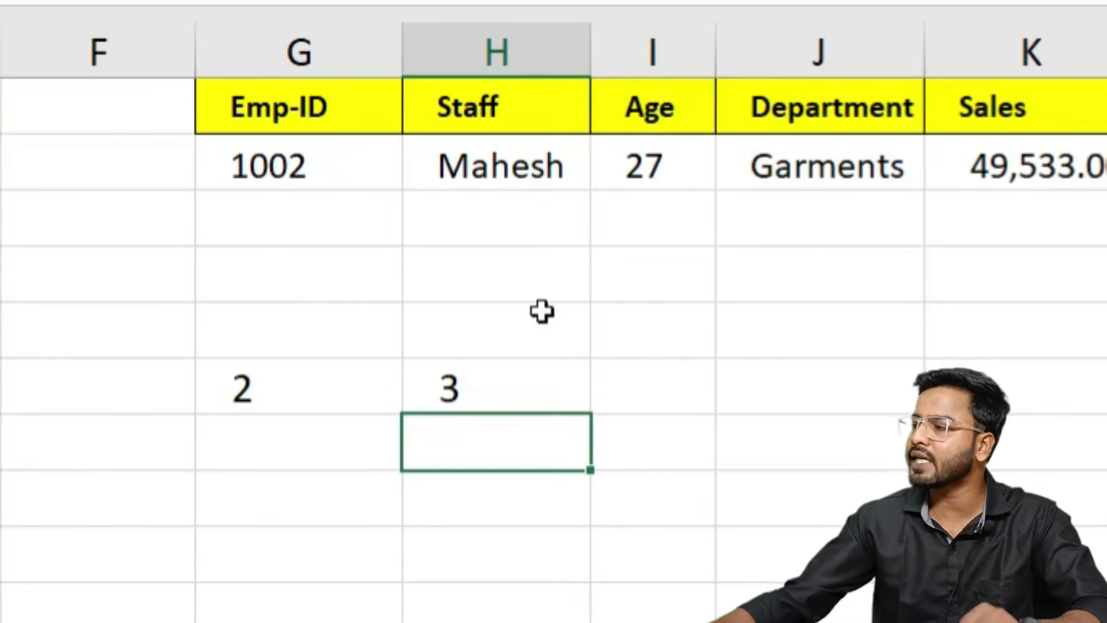
# - Examine the column index arguments of the Staff and Age VLOOKUP formulas in H2 and I2, leaving both unchanged
pyautogui.click(538, 163)
pyautogui.doubleClick(536, 168)
pyautogui.doubleClick(801, 165)
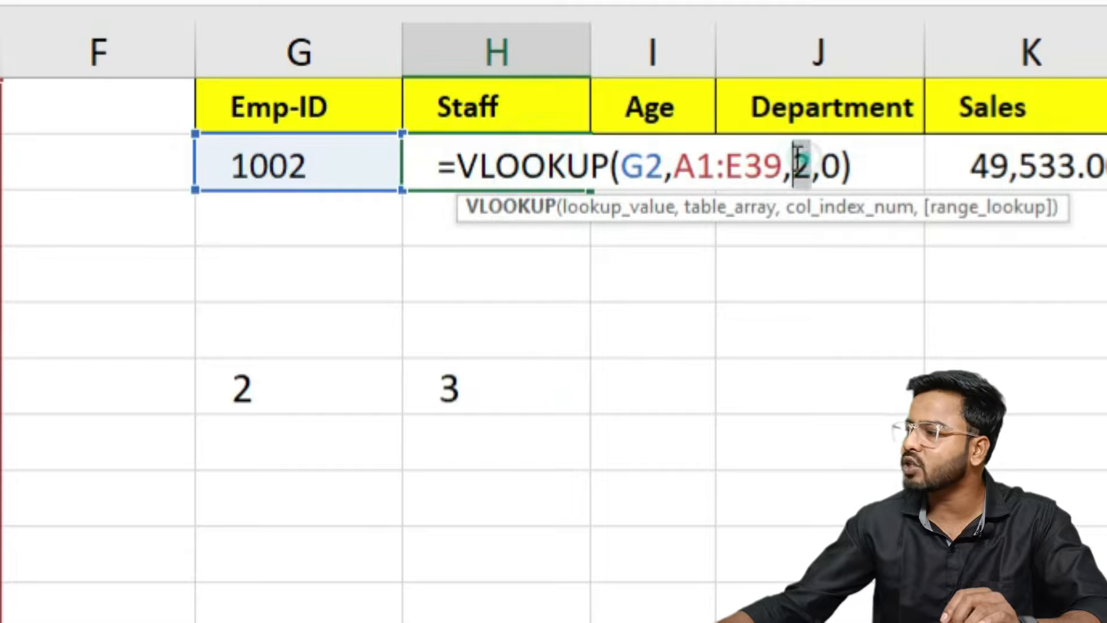
pyautogui.press('Escape')
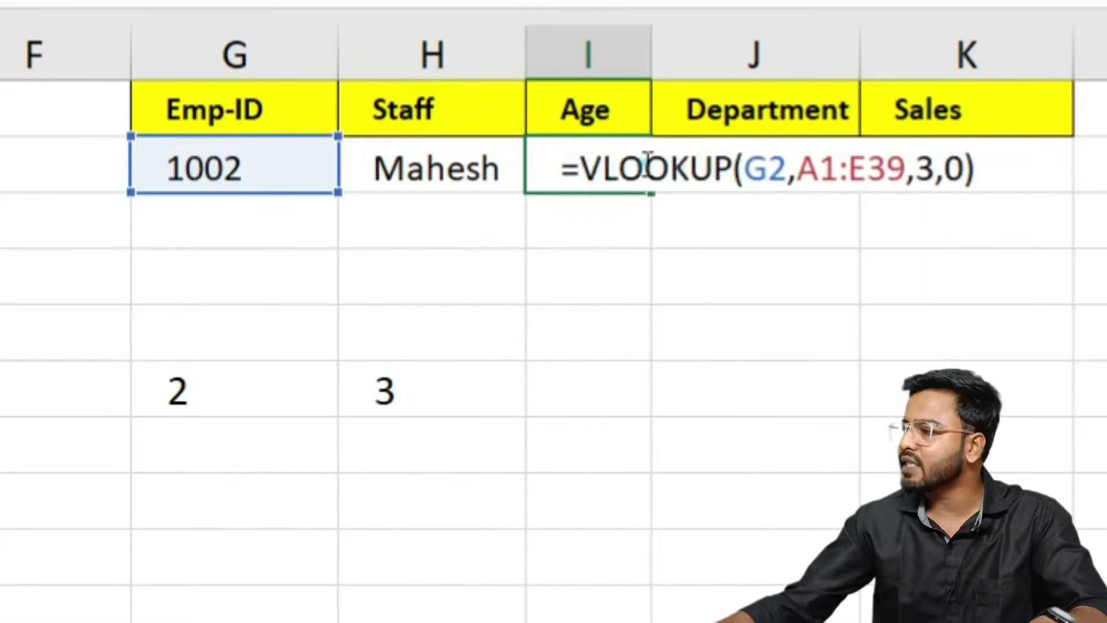
pyautogui.click(709, 164)
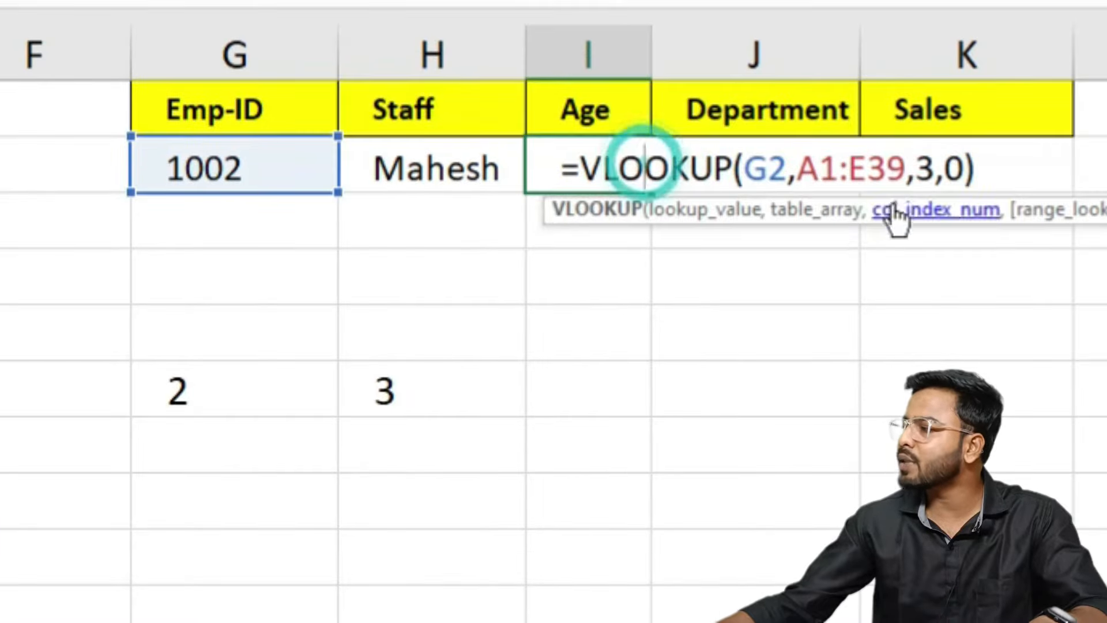
pyautogui.moveTo(935, 168); pyautogui.dragTo(914, 167)
pyautogui.press('Escape')
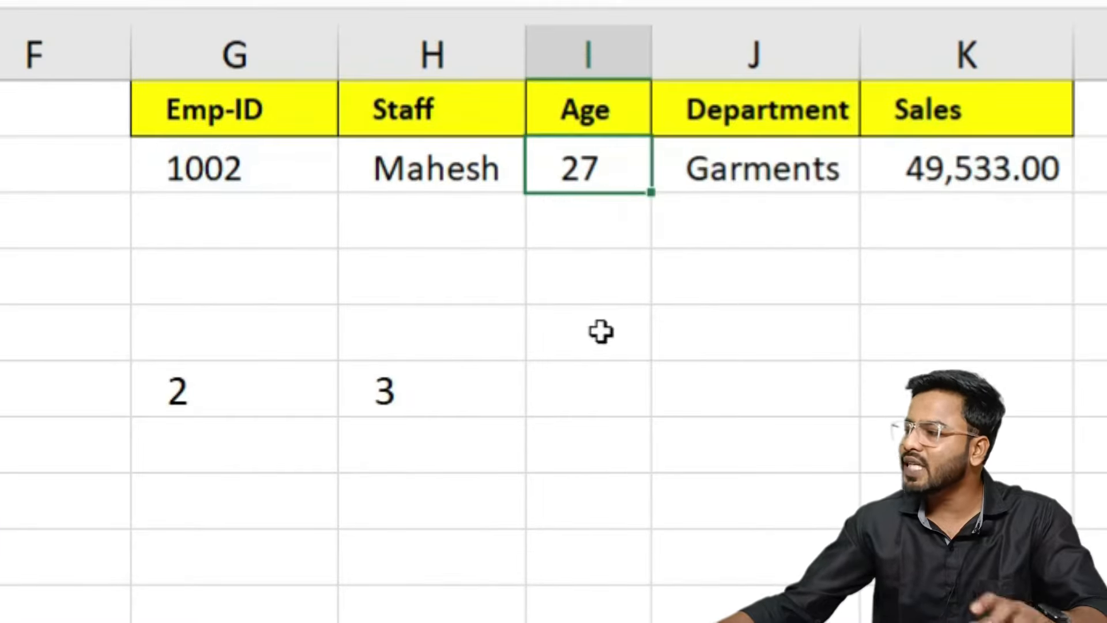
# - Clear the trial MATCH formulas from G6:H6
pyautogui.click(382, 388)
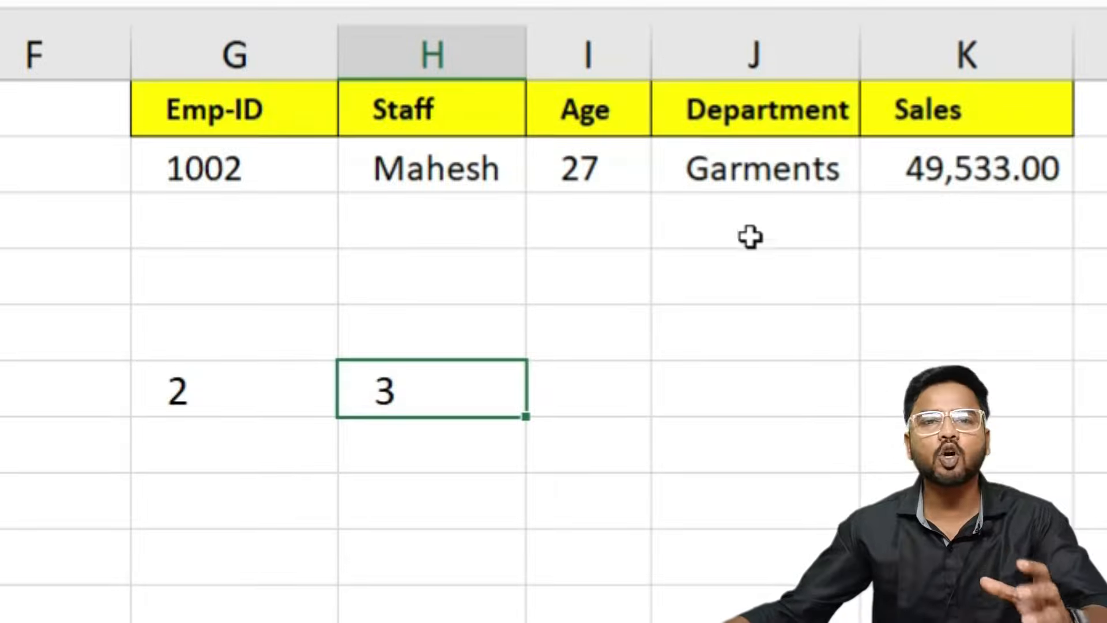
pyautogui.moveTo(248, 394); pyautogui.dragTo(400, 379)
pyautogui.press('Delete')
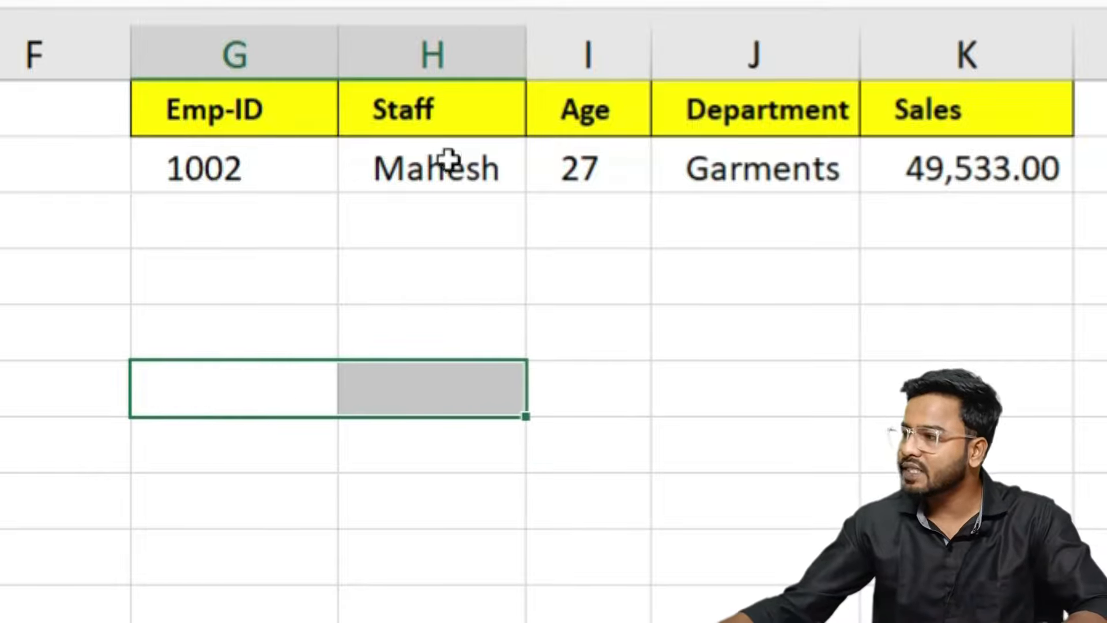
pyautogui.click(449, 161)
pyautogui.click(433, 335)
pyautogui.click(575, 165)
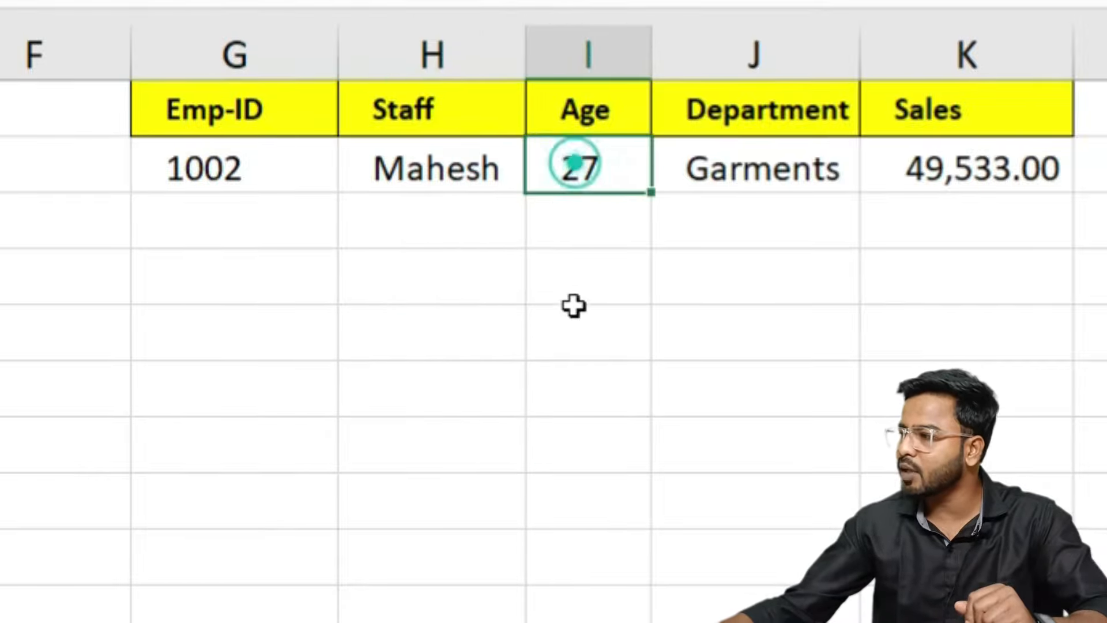
pyautogui.click(574, 306)
pyautogui.click(748, 167)
pyautogui.click(740, 328)
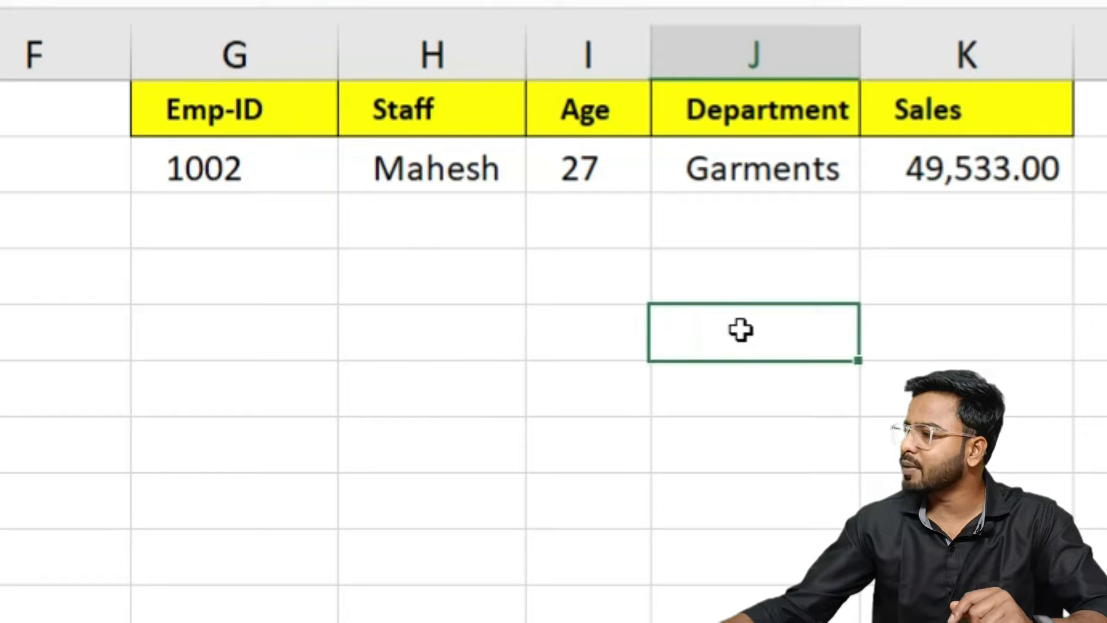
pyautogui.click(930, 153)
pyautogui.click(906, 337)
pyautogui.click(417, 349)
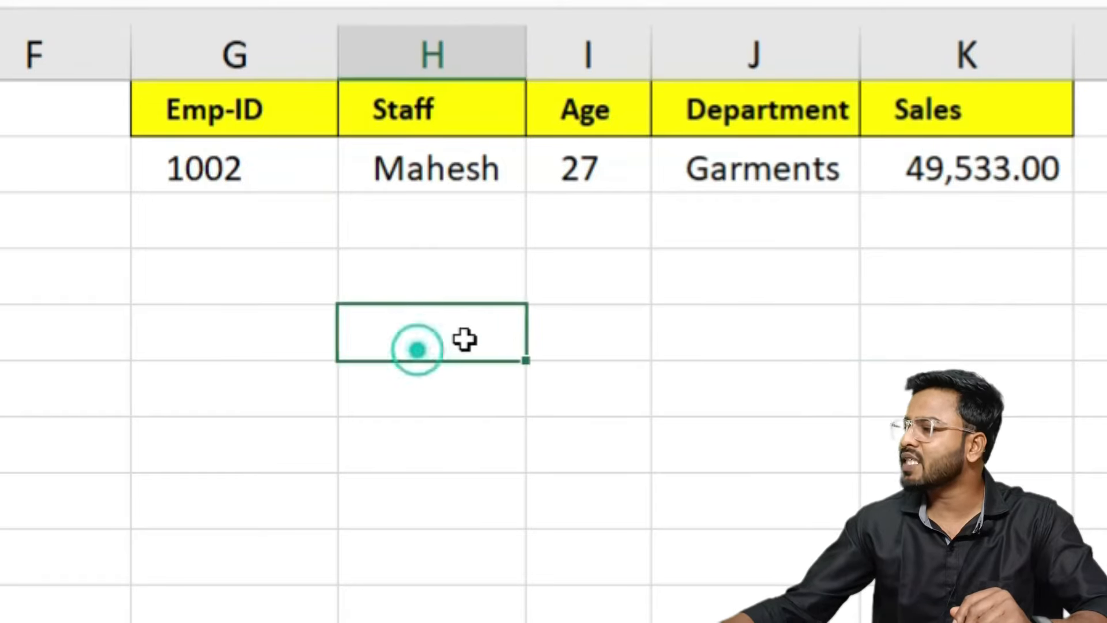
pyautogui.click(564, 329)
pyautogui.click(697, 339)
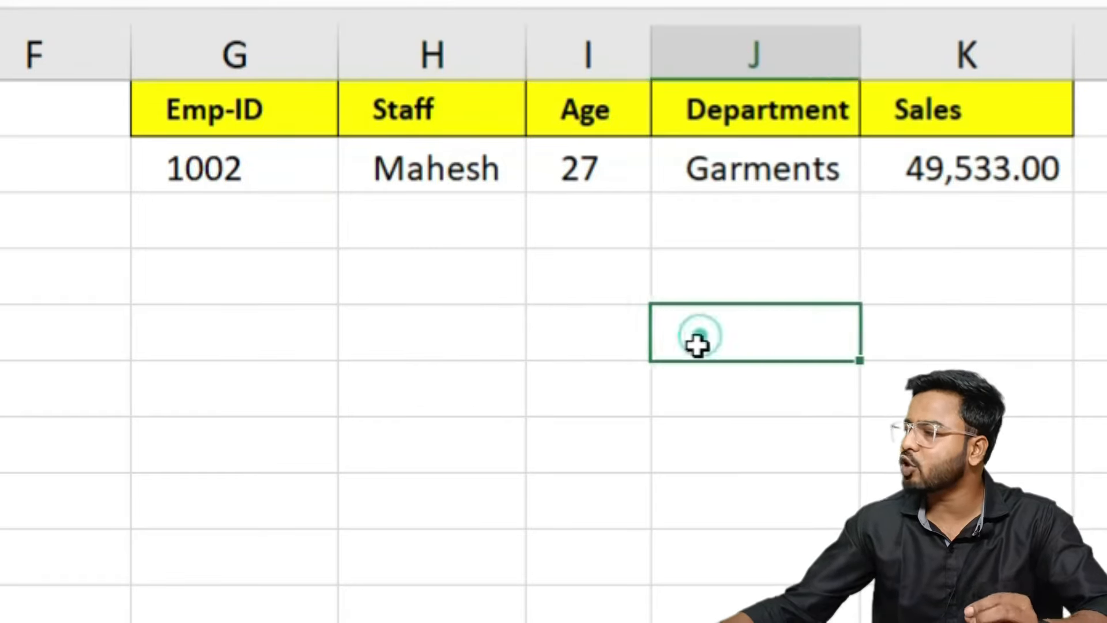
pyautogui.click(965, 330)
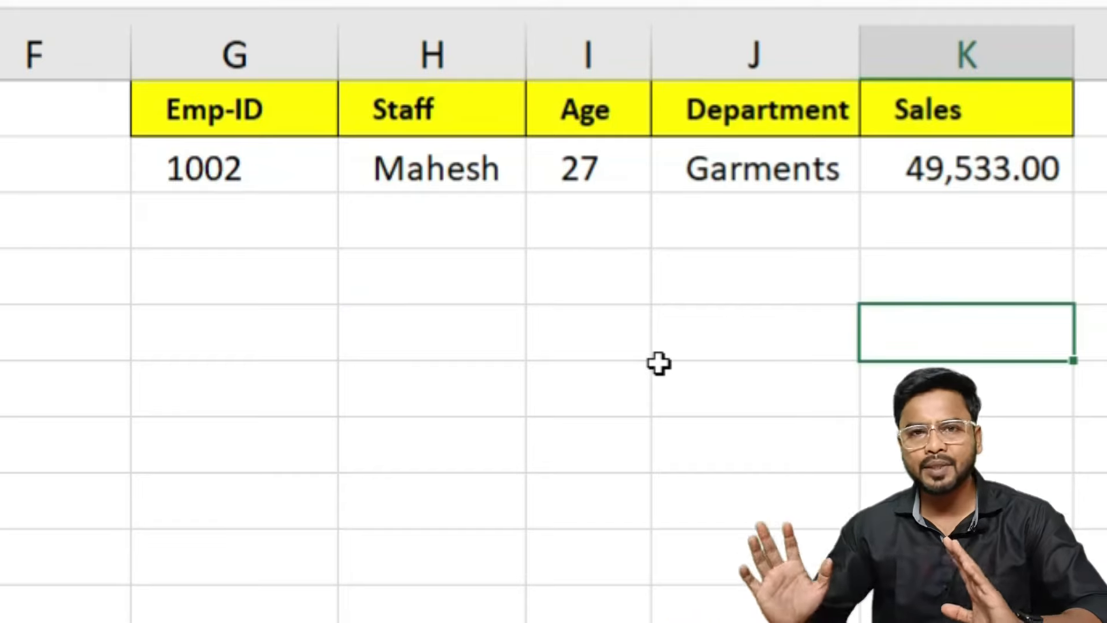
# - Enter =MATCH(H1,A1:E1,0) in H5 to find the Staff header's position in the source table's header row
pyautogui.click(493, 356)
pyautogui.write('=match')
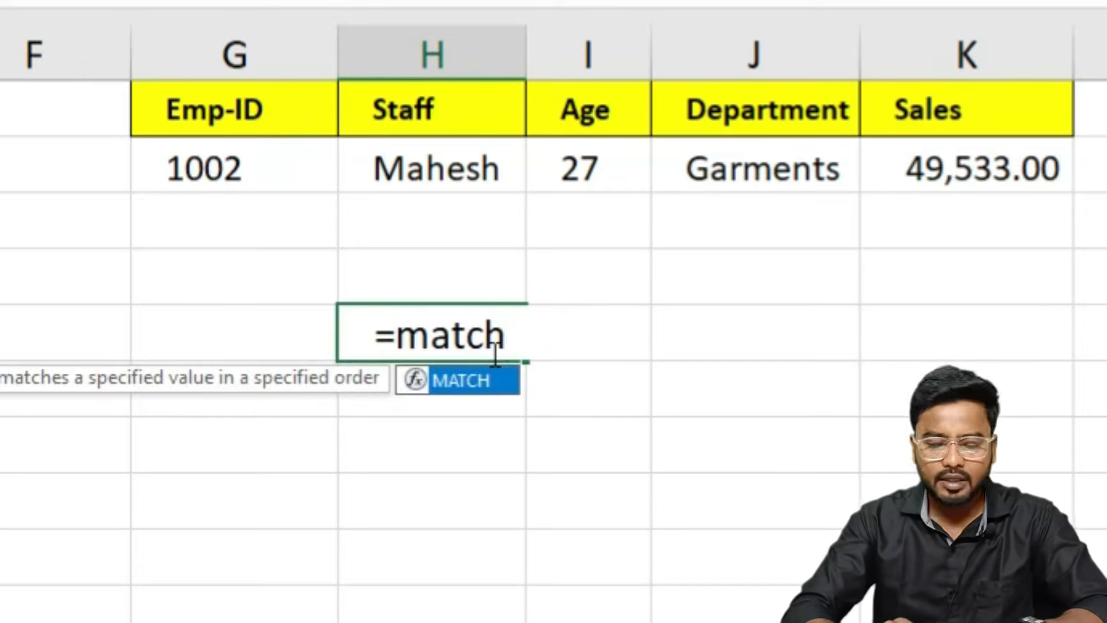
pyautogui.press('Tab')
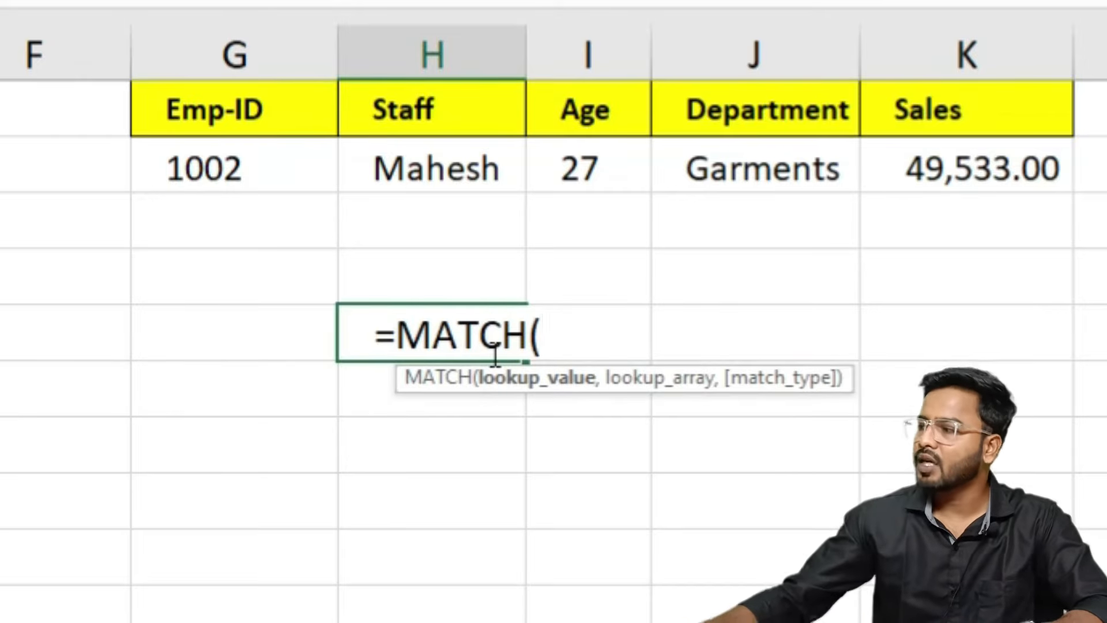
pyautogui.click(428, 111)
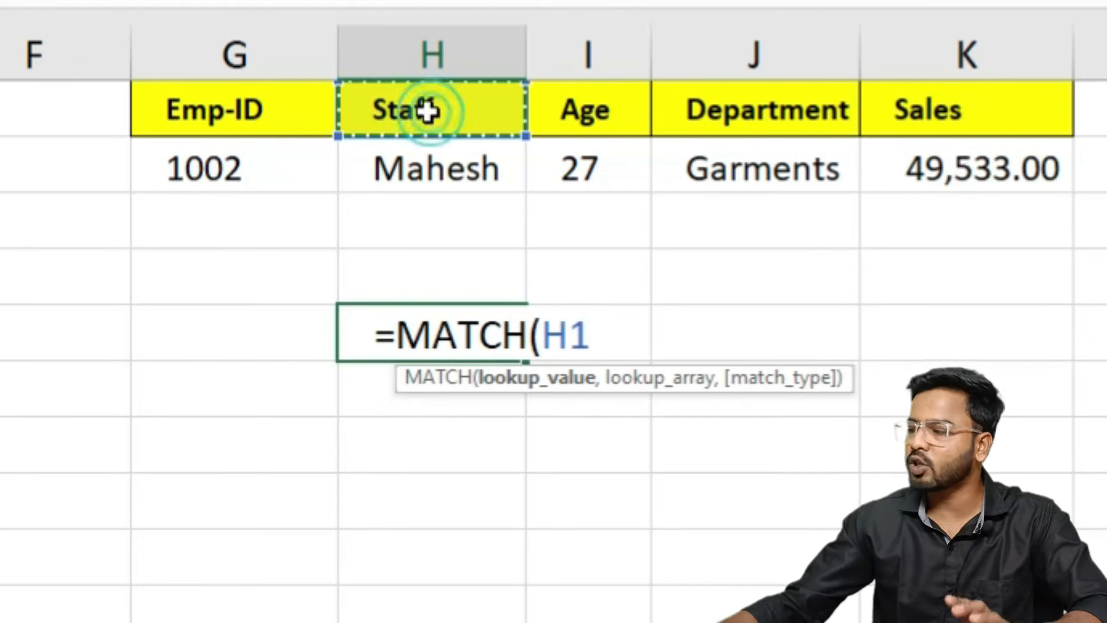
pyautogui.write(',')
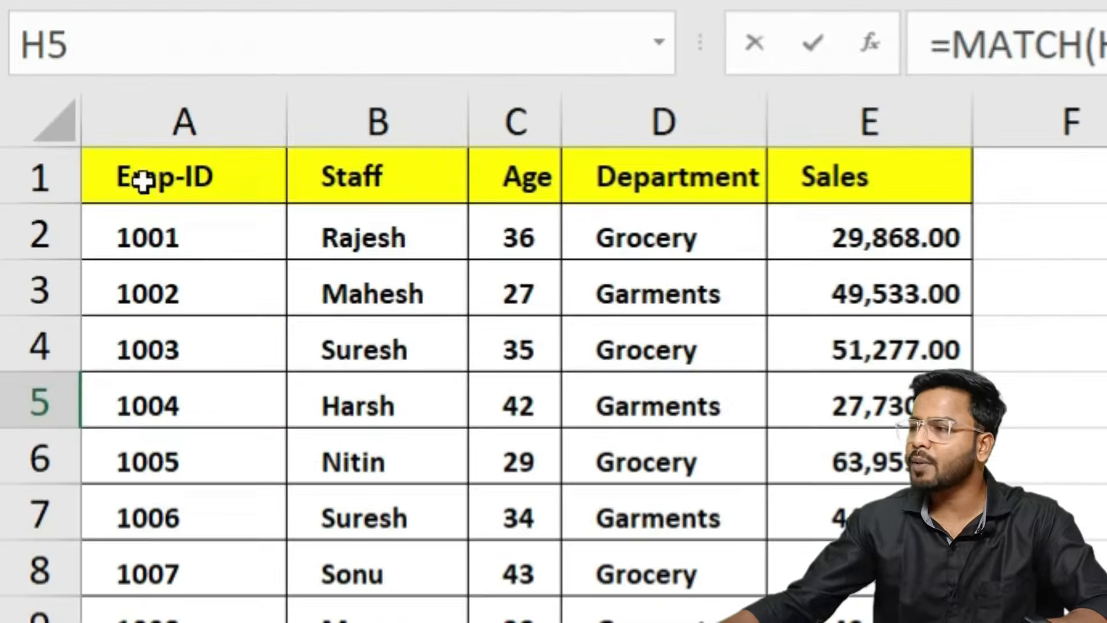
pyautogui.moveTo(142, 181); pyautogui.dragTo(823, 175)
pyautogui.write(',')
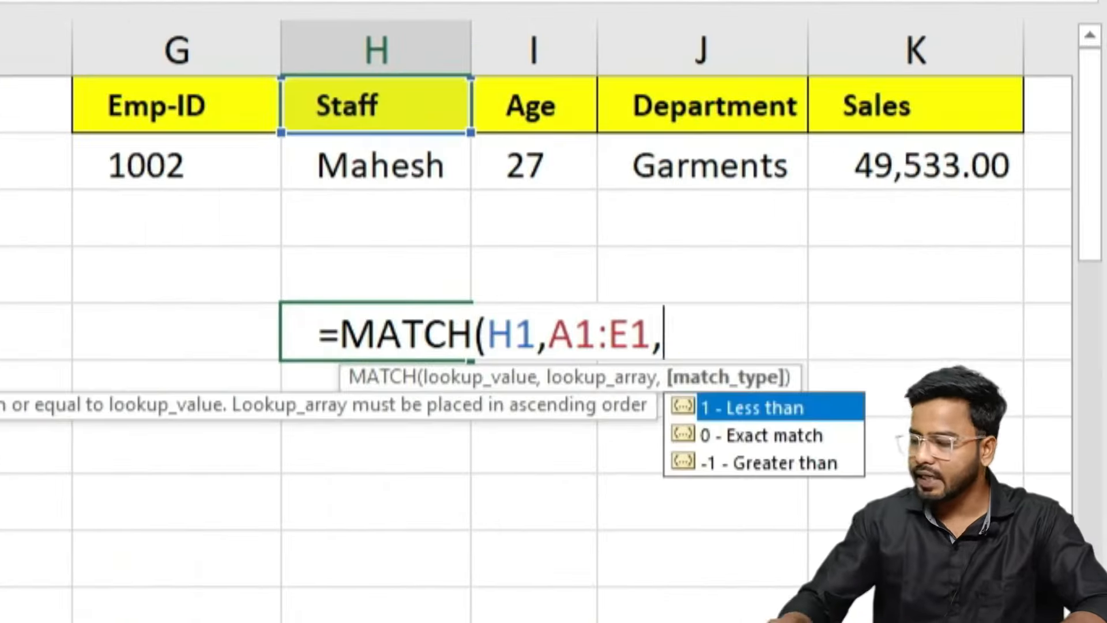
pyautogui.write('0)')
pyautogui.press('Return')
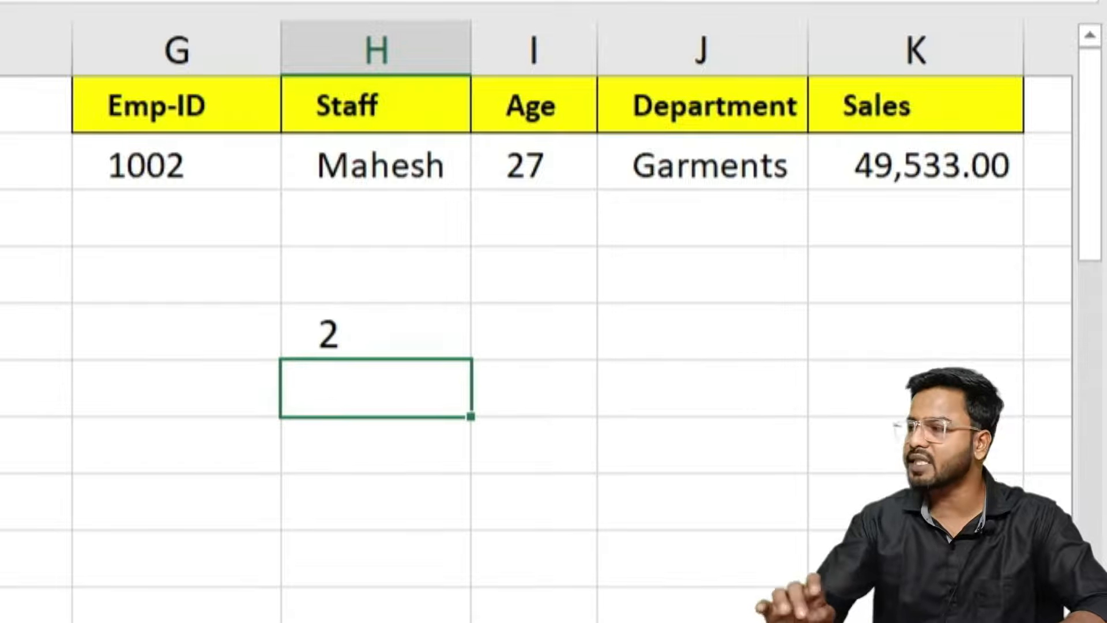
# - Fill the Staff MATCH formula with its relative header range from H5 across to K5
pyautogui.click(322, 332)
pyautogui.doubleClick(381, 337)
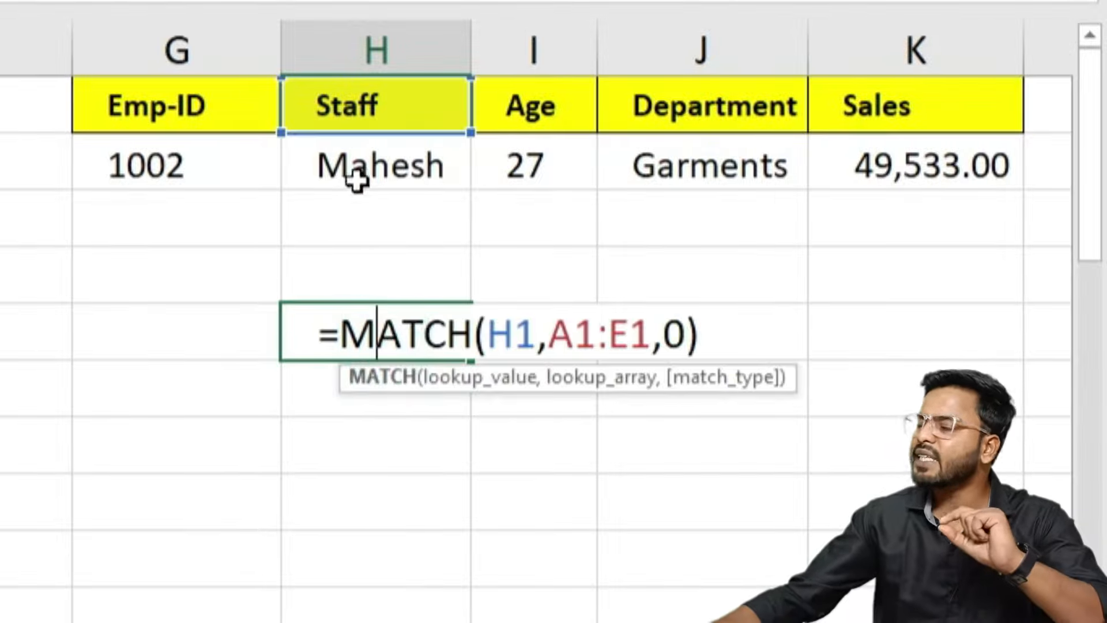
pyautogui.press('Escape')
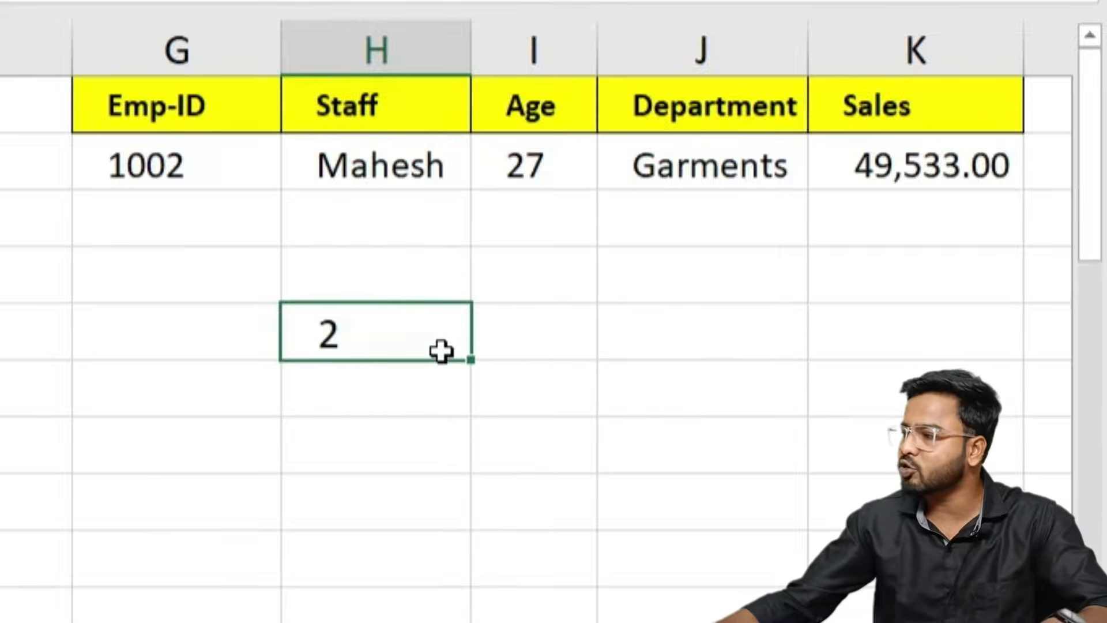
pyautogui.moveTo(472, 360); pyautogui.dragTo(885, 353)
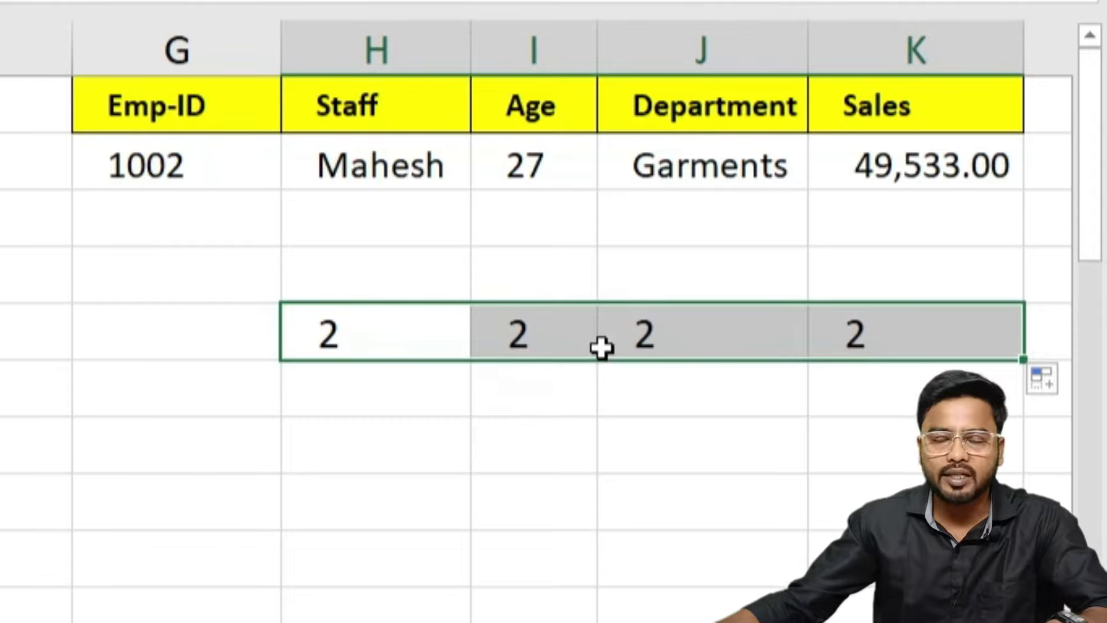
# - Inspect the Age MATCH formula in I5 and set its lookup range to the source headers A1:E1
pyautogui.click(531, 325)
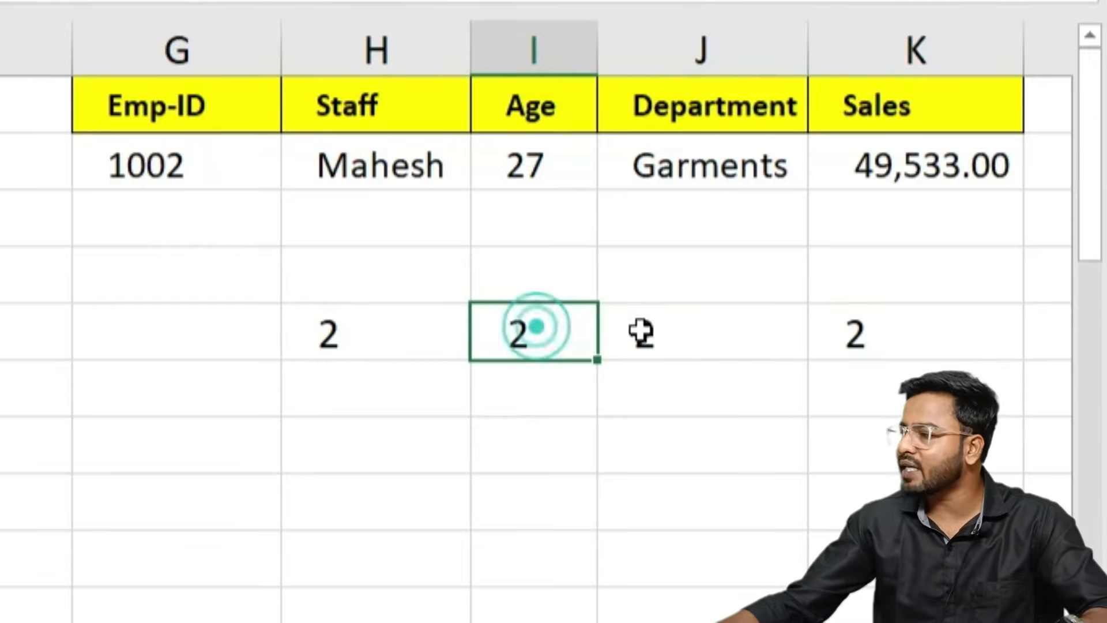
pyautogui.doubleClick(566, 326)
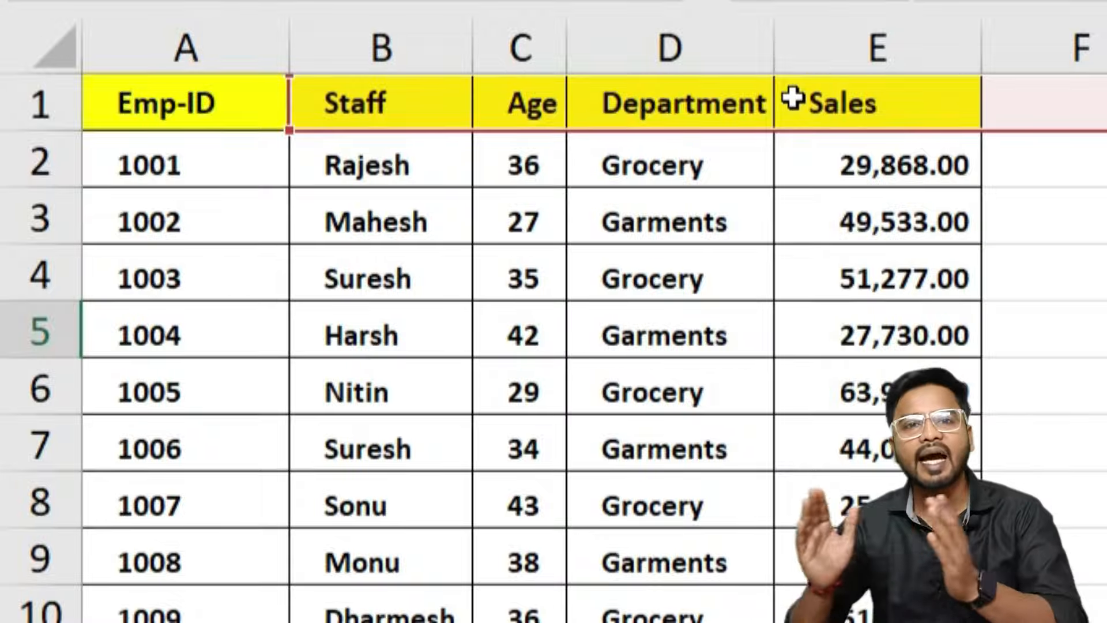
pyautogui.press('Escape')
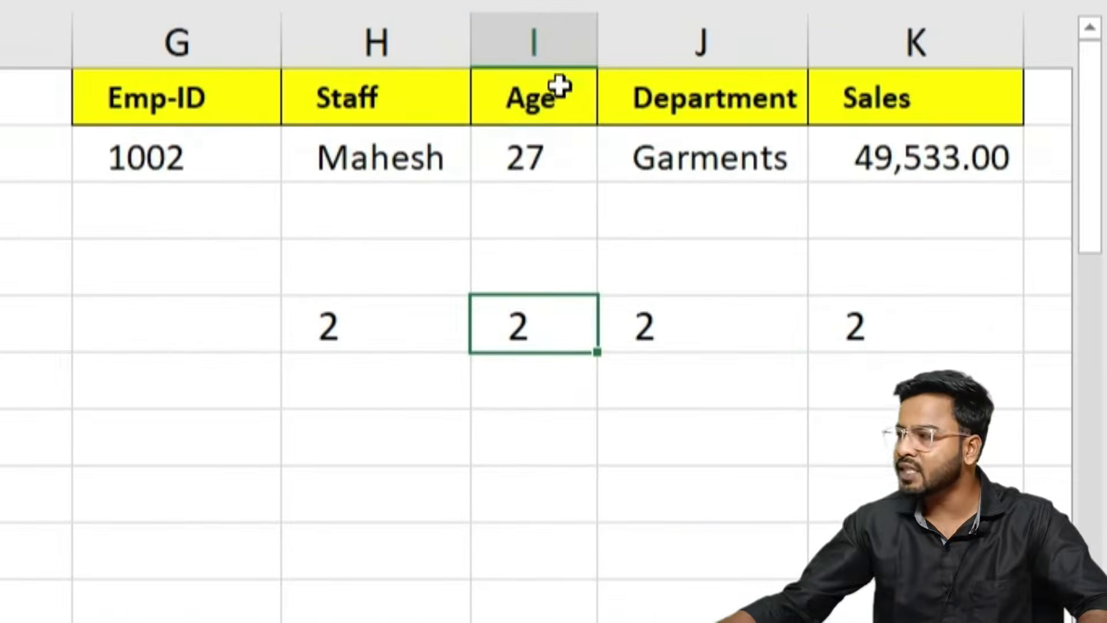
pyautogui.doubleClick(538, 332)
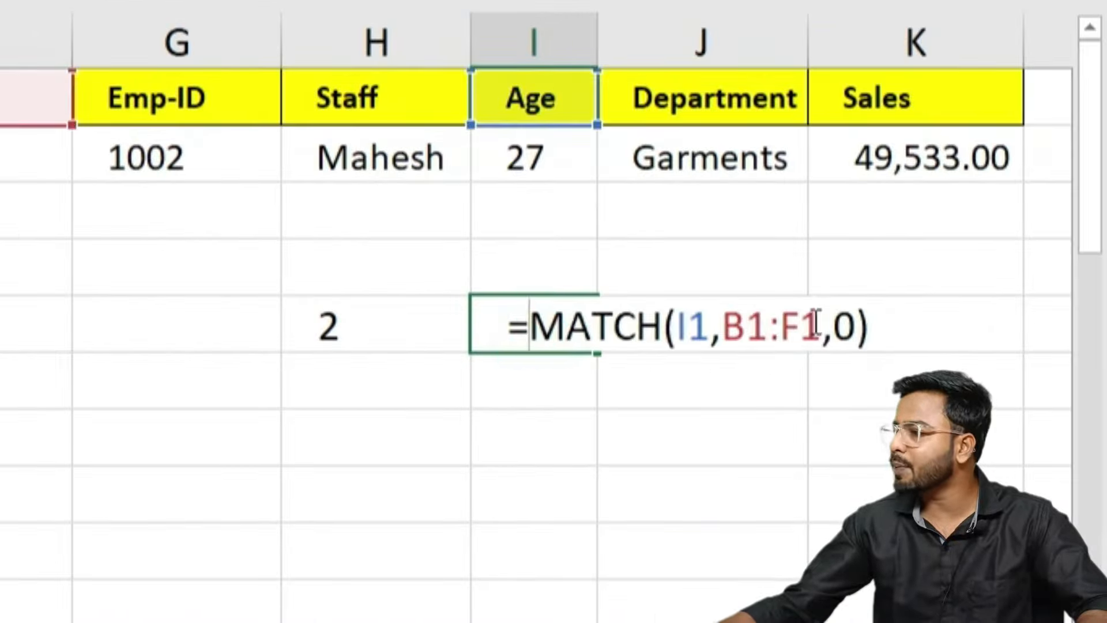
pyautogui.moveTo(815, 323); pyautogui.dragTo(728, 324)
pyautogui.press('BackSpace')
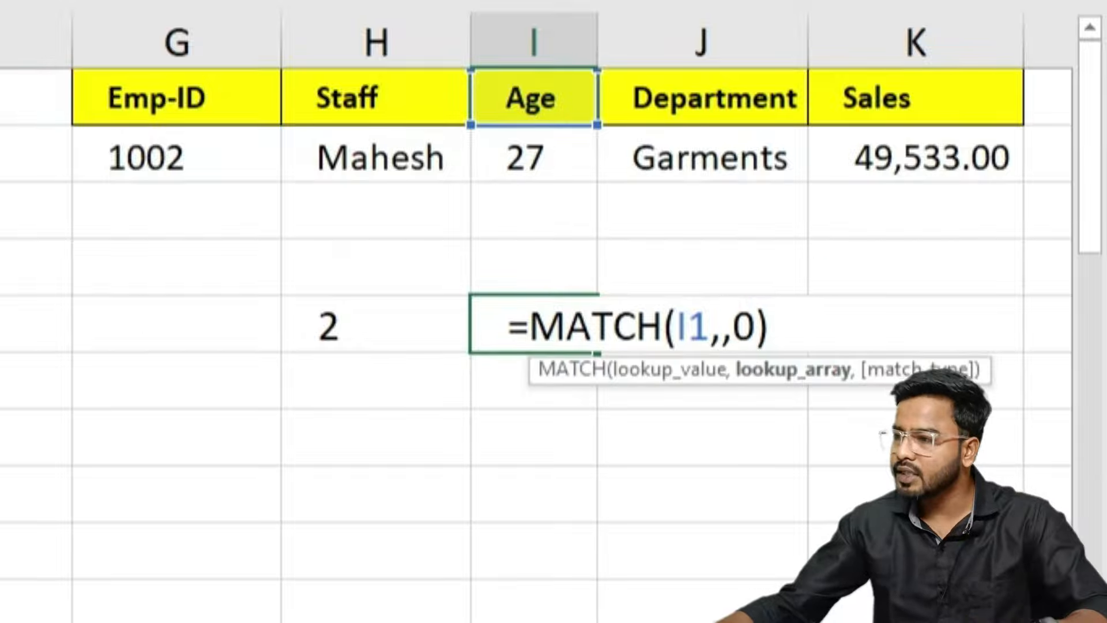
pyautogui.moveTo(0, 96); pyautogui.dragTo(6, 97)
pyautogui.press('Return')
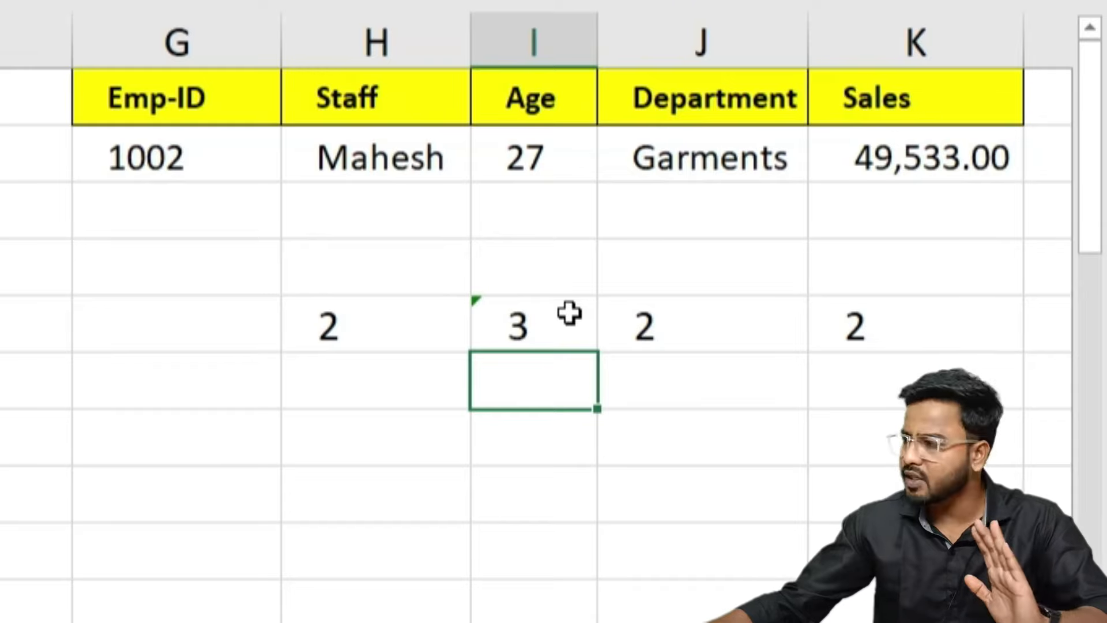
# - Clear the copied MATCH formulas from I5:K5
pyautogui.moveTo(534, 323); pyautogui.dragTo(777, 354)
pyautogui.press('Delete')
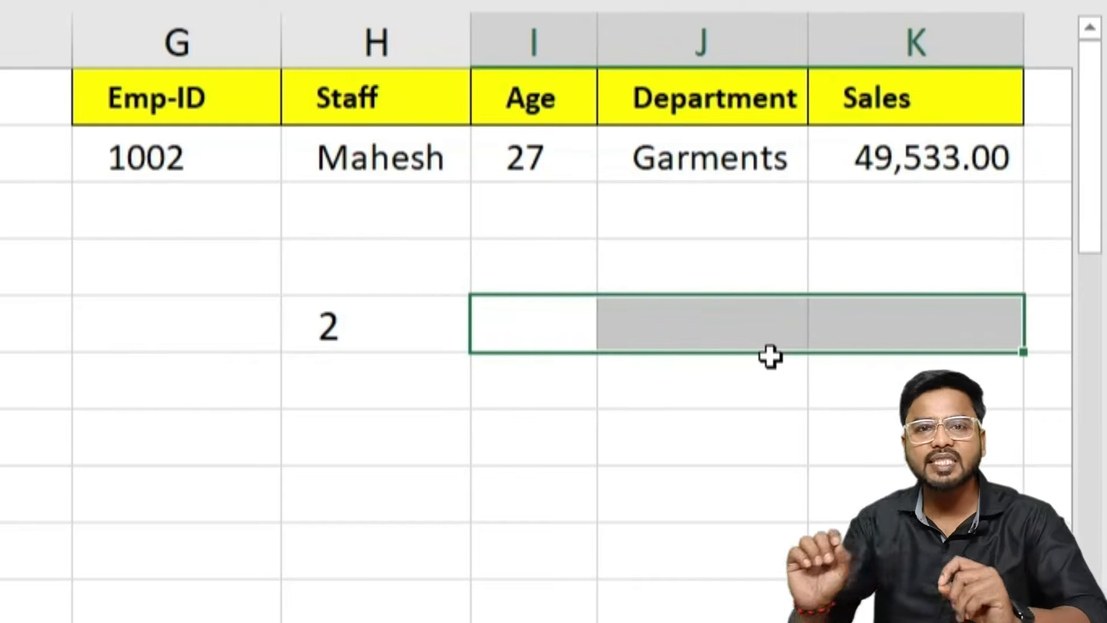
# - Make the header range in H5's MATCH formula absolute as $A$1:$E$1 and fill the formula across to K5
pyautogui.doubleClick(422, 338)
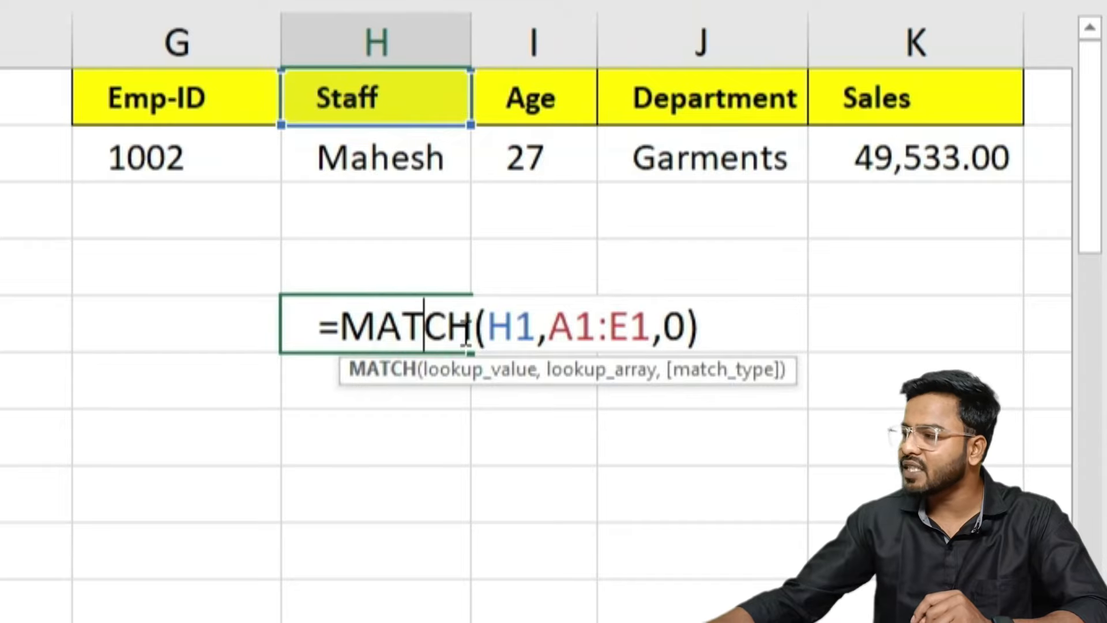
pyautogui.click(513, 326)
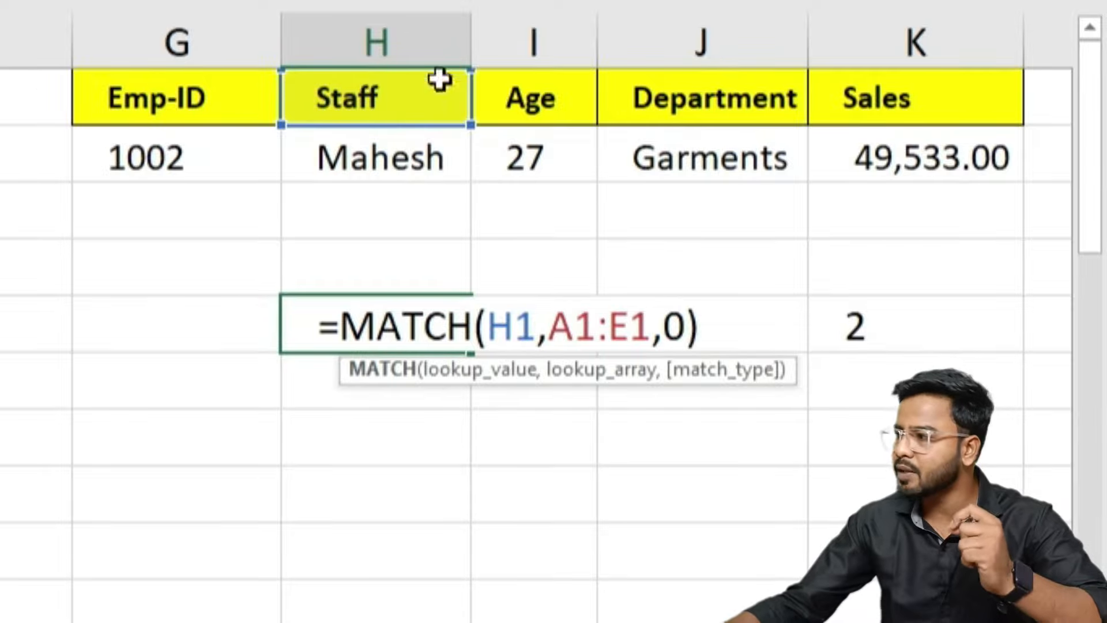
pyautogui.click(571, 321)
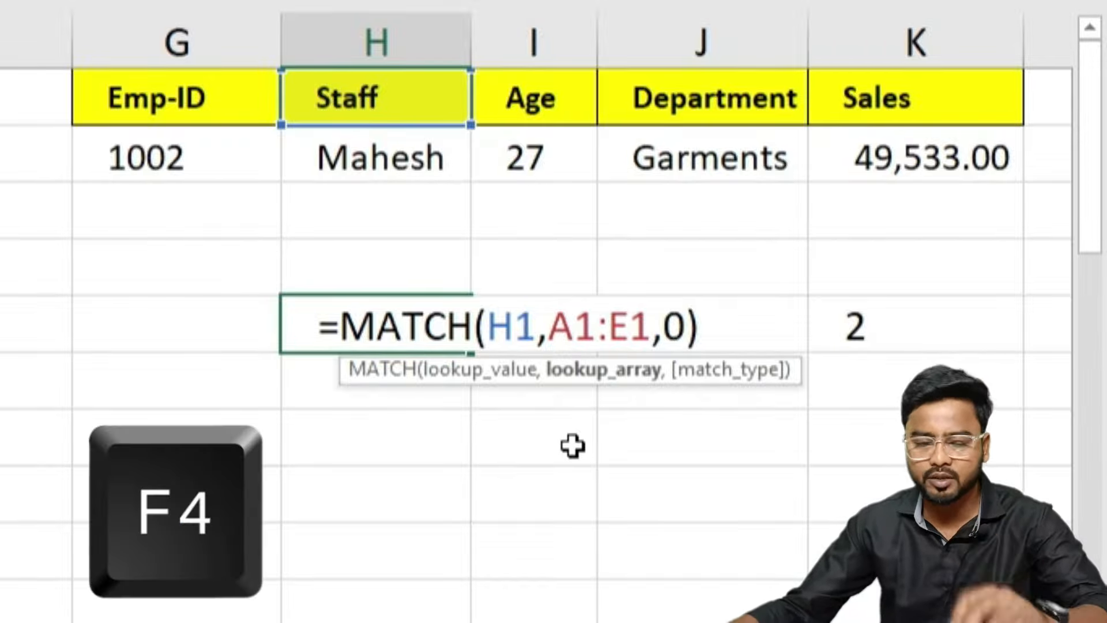
pyautogui.press('F4')
pyautogui.click(672, 326)
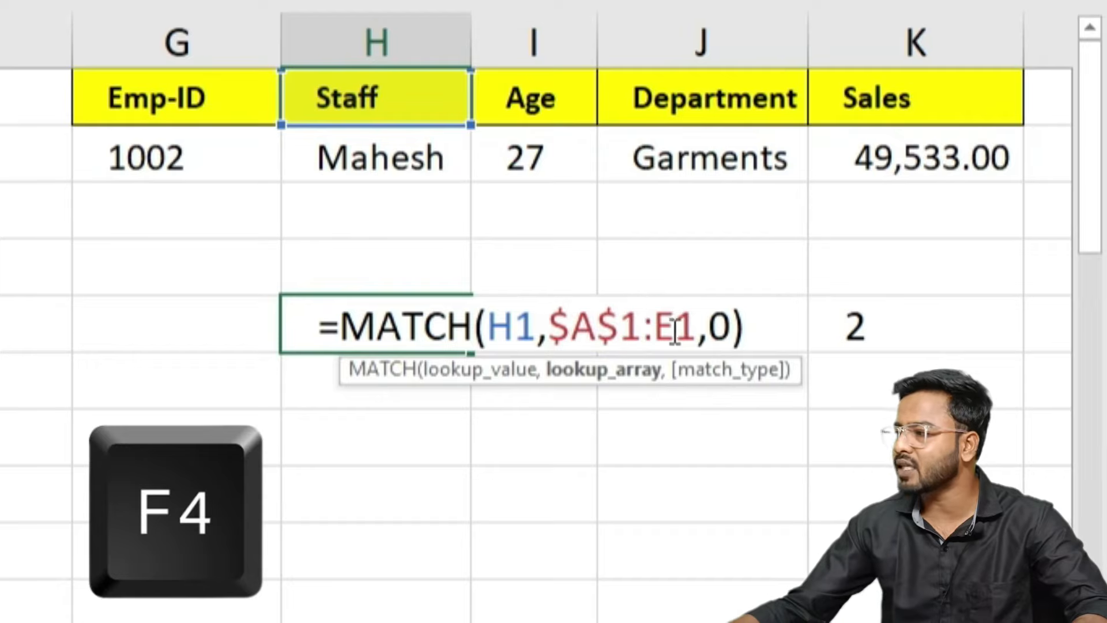
pyautogui.press('F4')
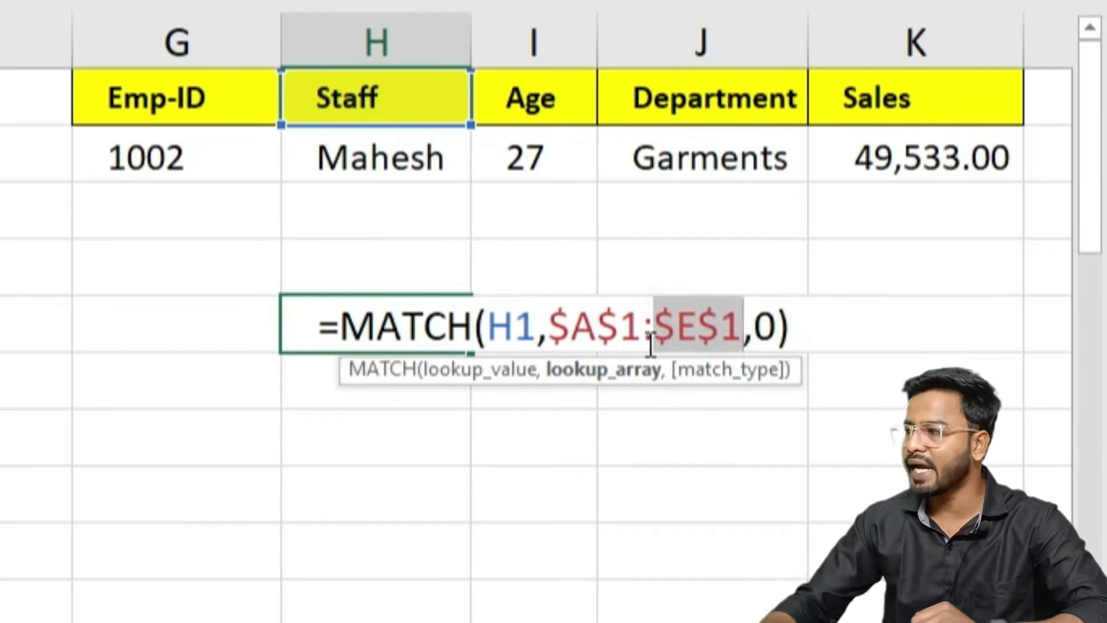
pyautogui.press('Return')
pyautogui.click(424, 321)
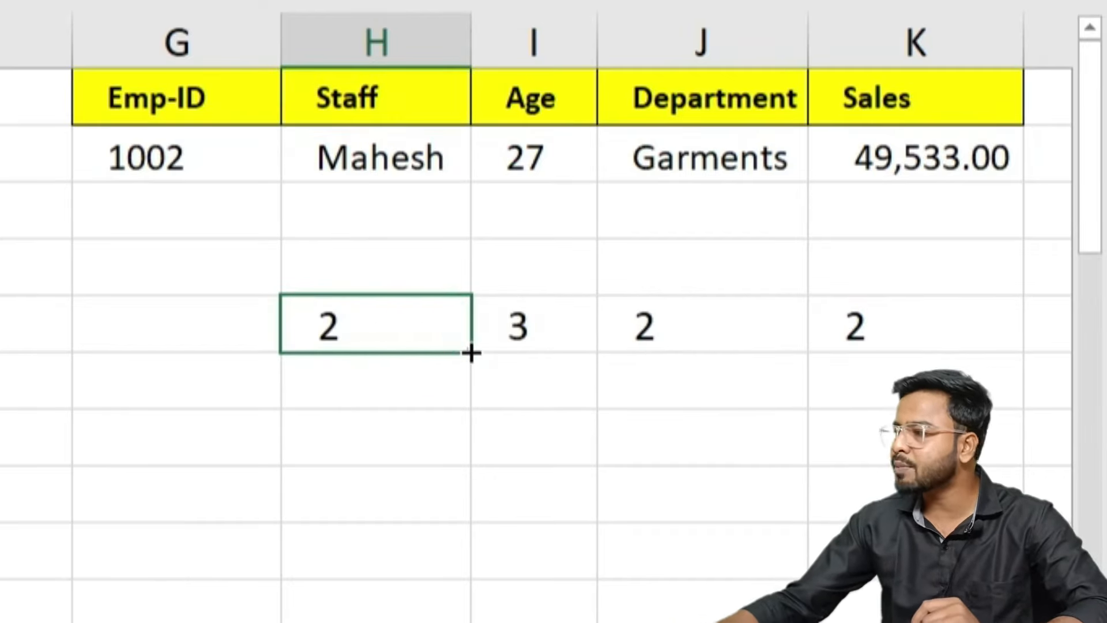
pyautogui.moveTo(470, 351); pyautogui.dragTo(891, 325)
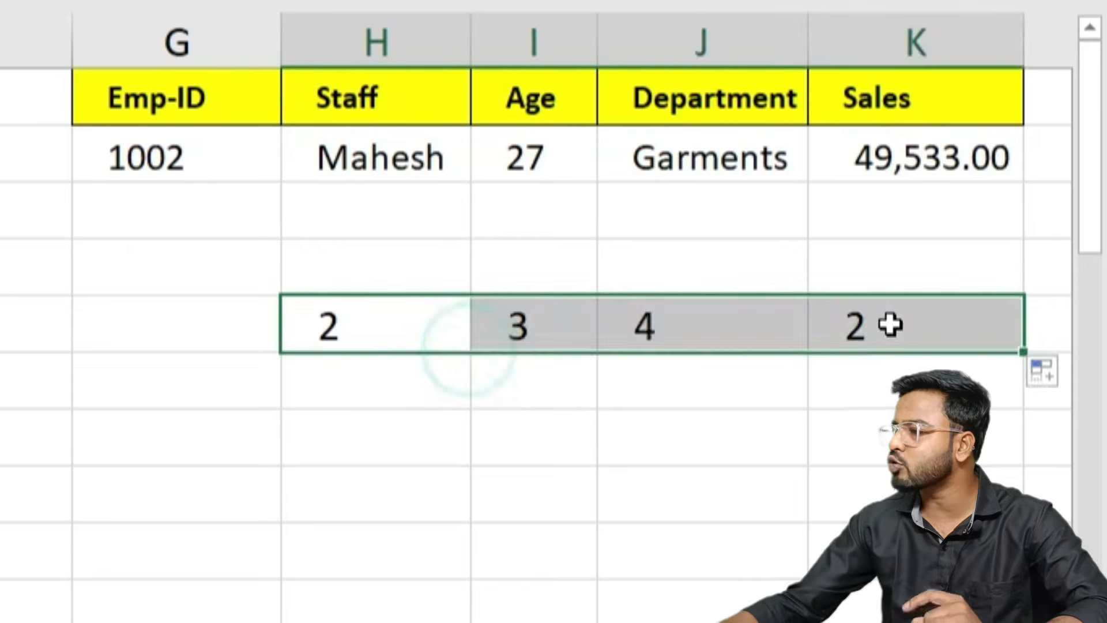
# - Examine the MATCH formulas in H5:K5 and compare each position with its matching header in H1:K1
pyautogui.doubleClick(539, 324)
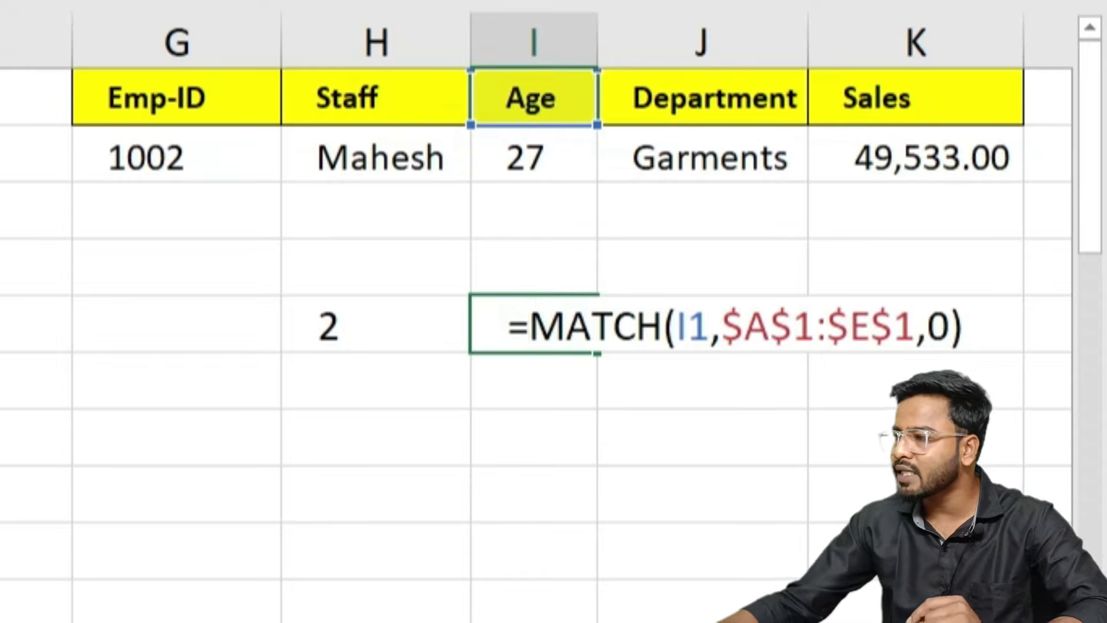
pyautogui.press('Escape')
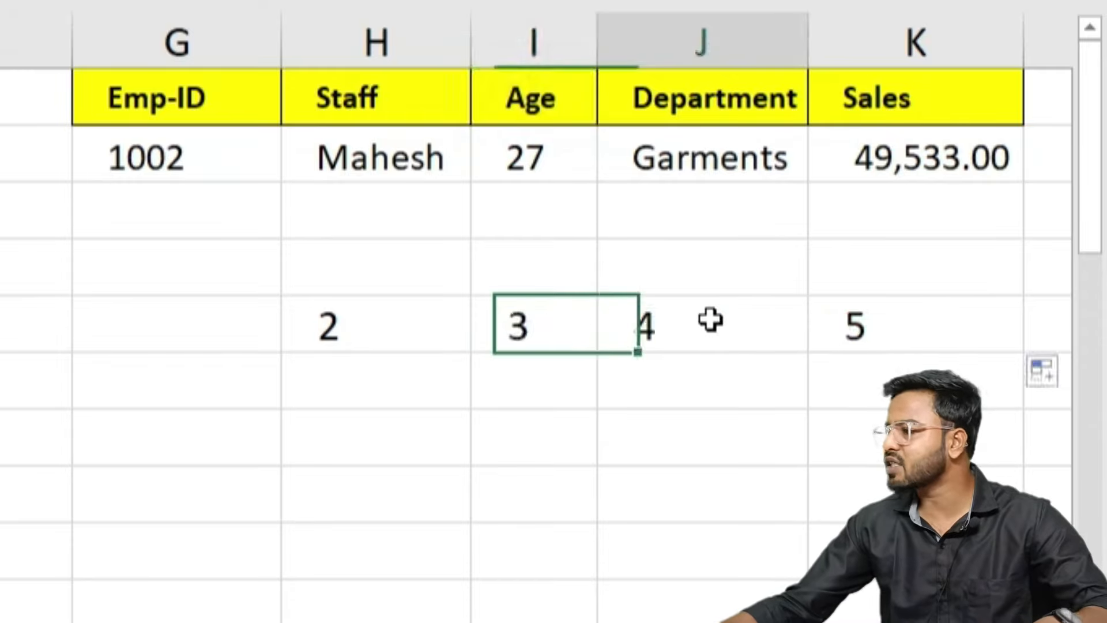
pyautogui.doubleClick(709, 322)
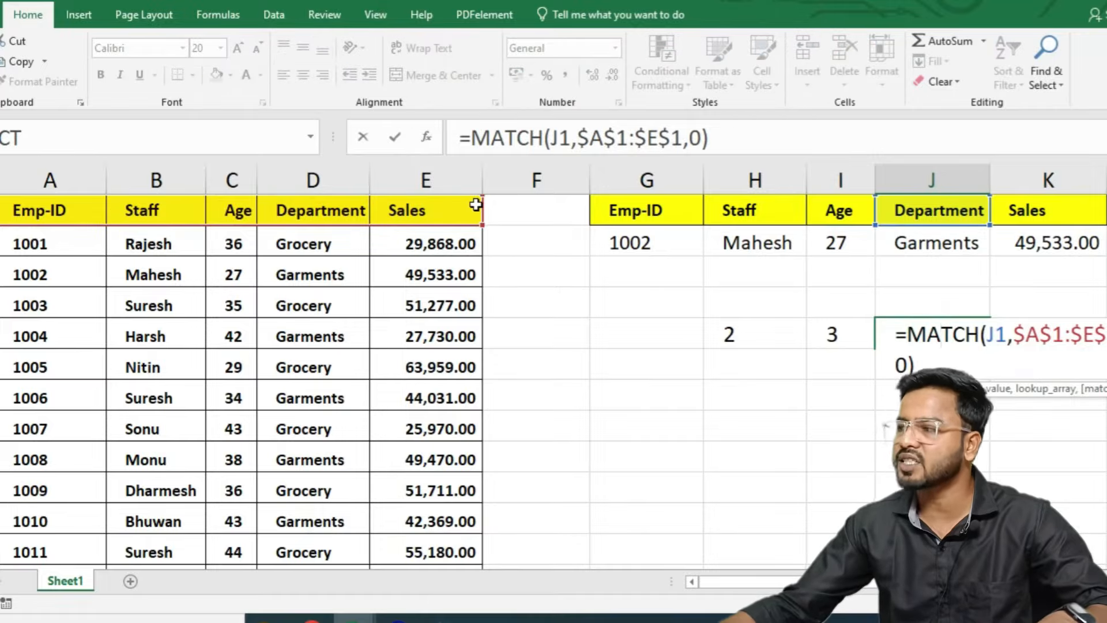
pyautogui.hotkey('ctrl', 'Return')
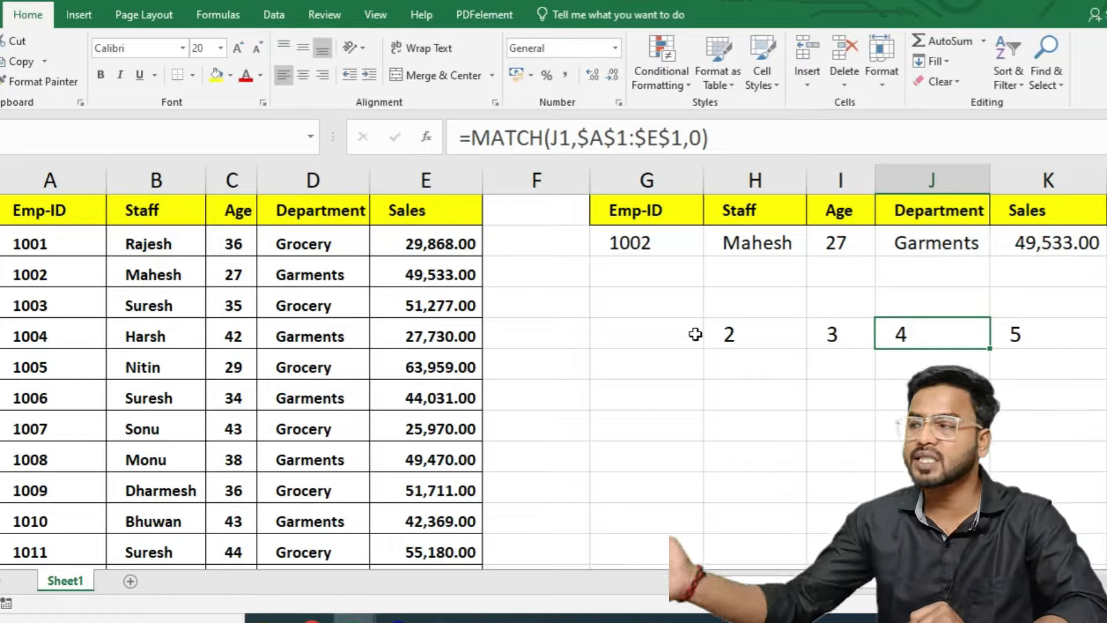
pyautogui.click(737, 345)
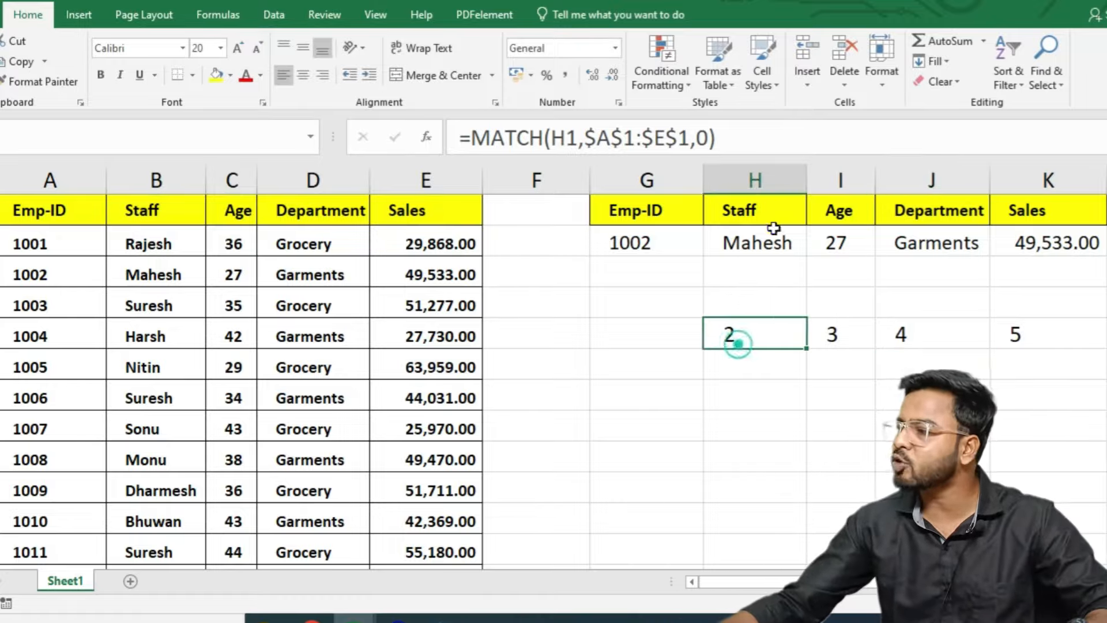
pyautogui.click(772, 205)
pyautogui.click(832, 337)
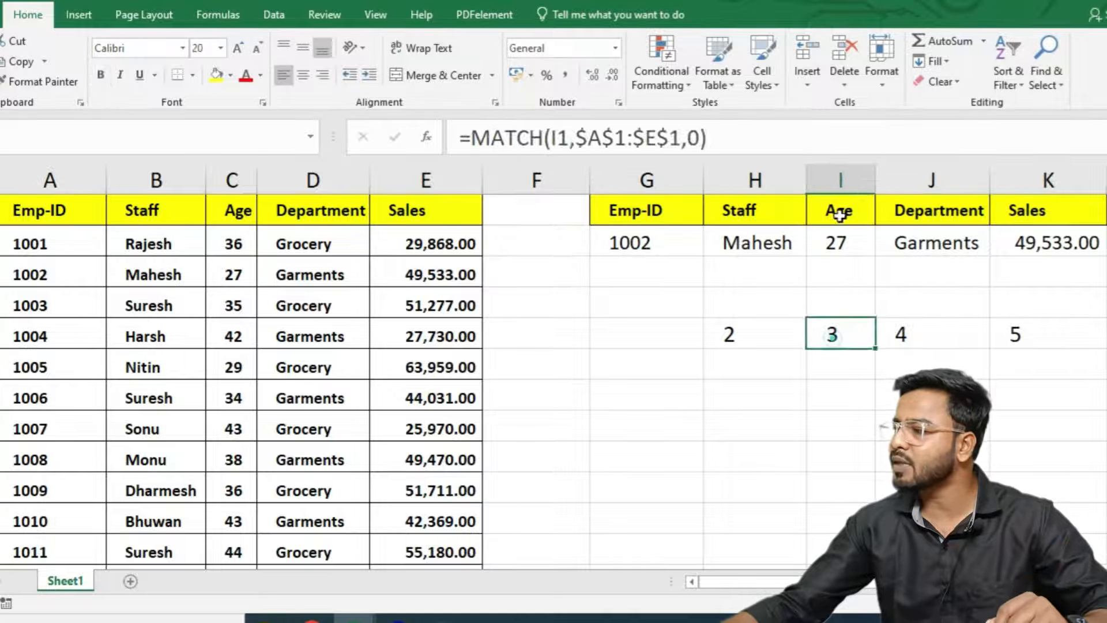
pyautogui.click(839, 213)
pyautogui.click(911, 335)
pyautogui.click(934, 208)
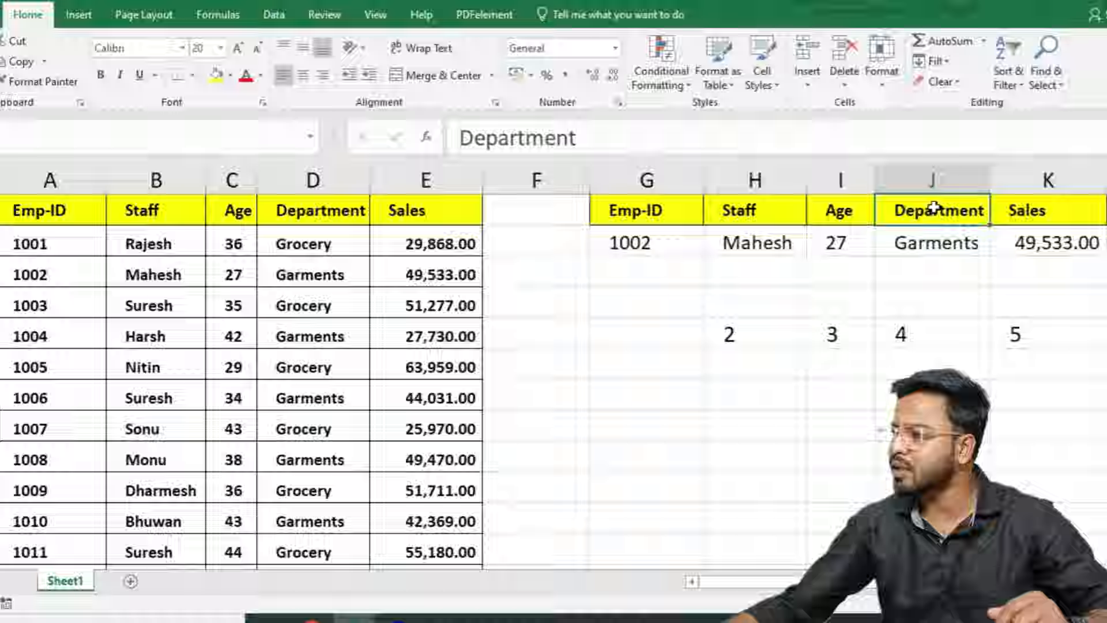
pyautogui.click(1038, 332)
pyautogui.click(1048, 213)
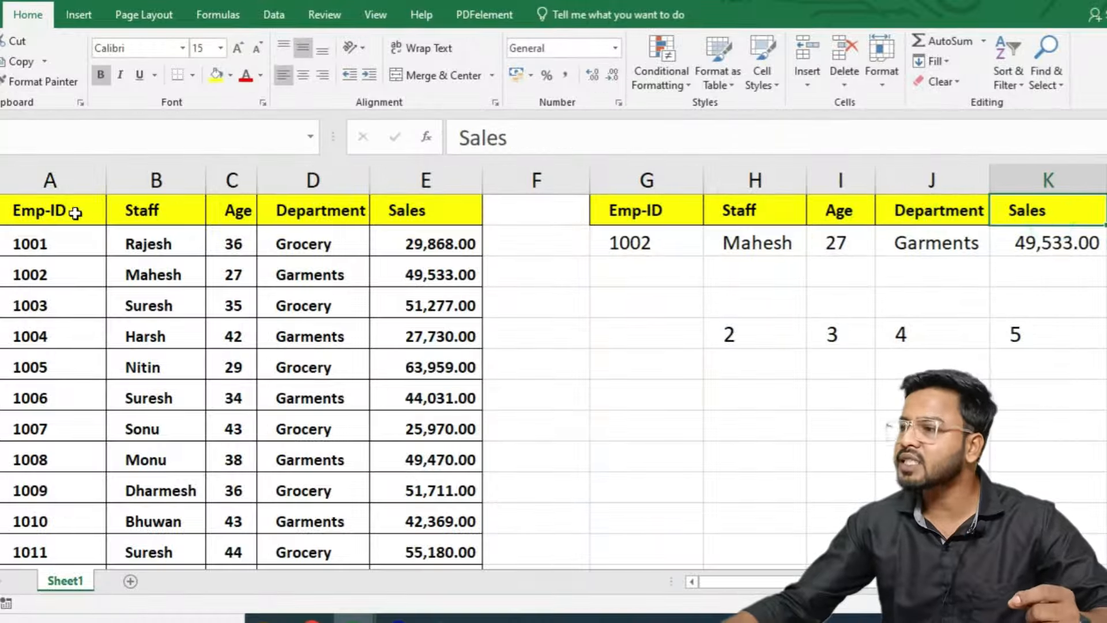
pyautogui.click(731, 212)
pyautogui.click(974, 210)
pyautogui.doubleClick(747, 334)
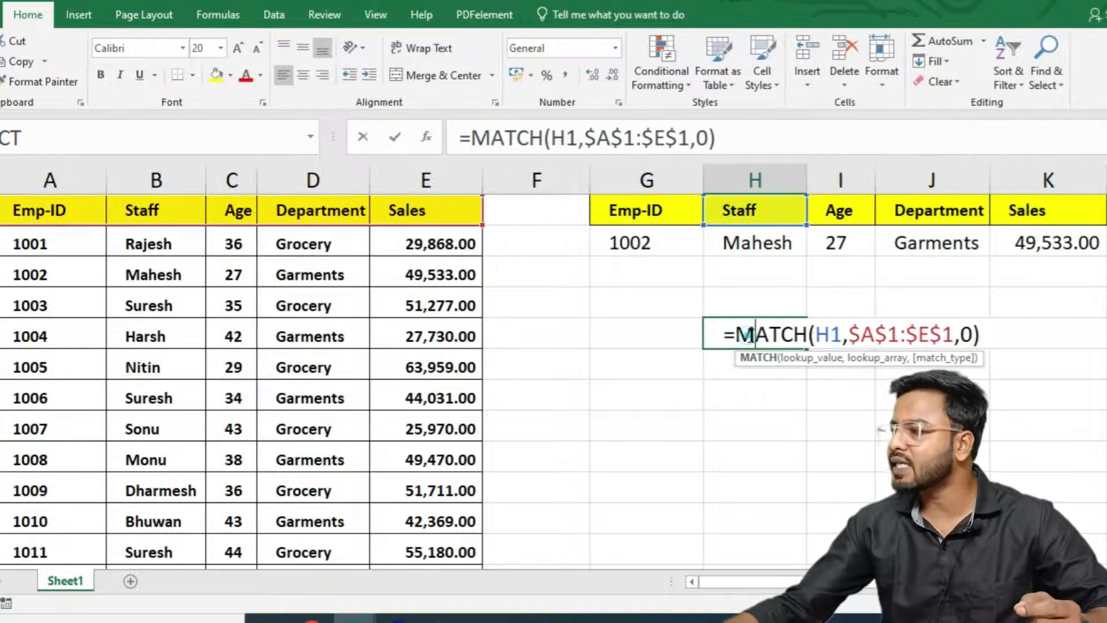
pyautogui.press('Escape')
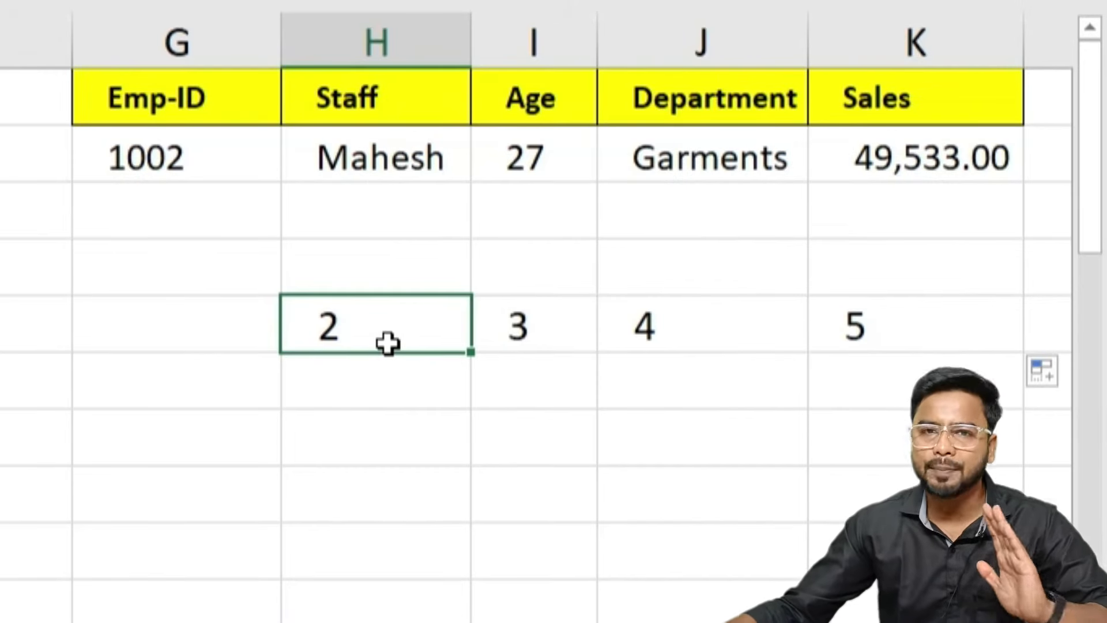
# - Make the lookup value $G$2 and the table range $A$1:$E$39 absolute in H2's VLOOKUP formula
pyautogui.doubleClick(424, 164)
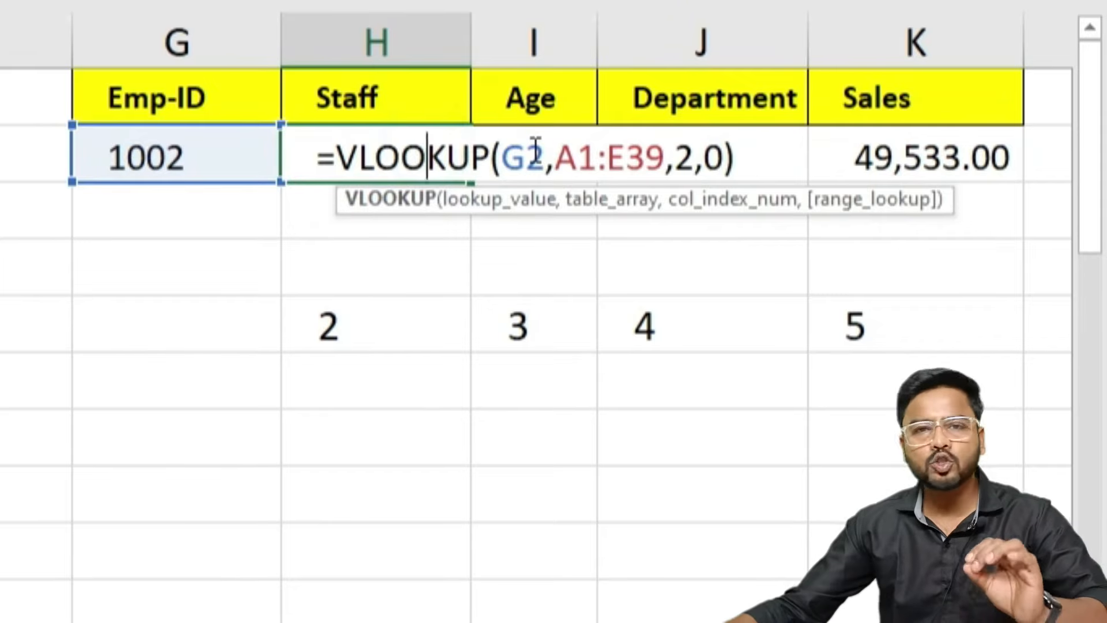
pyautogui.click(525, 167)
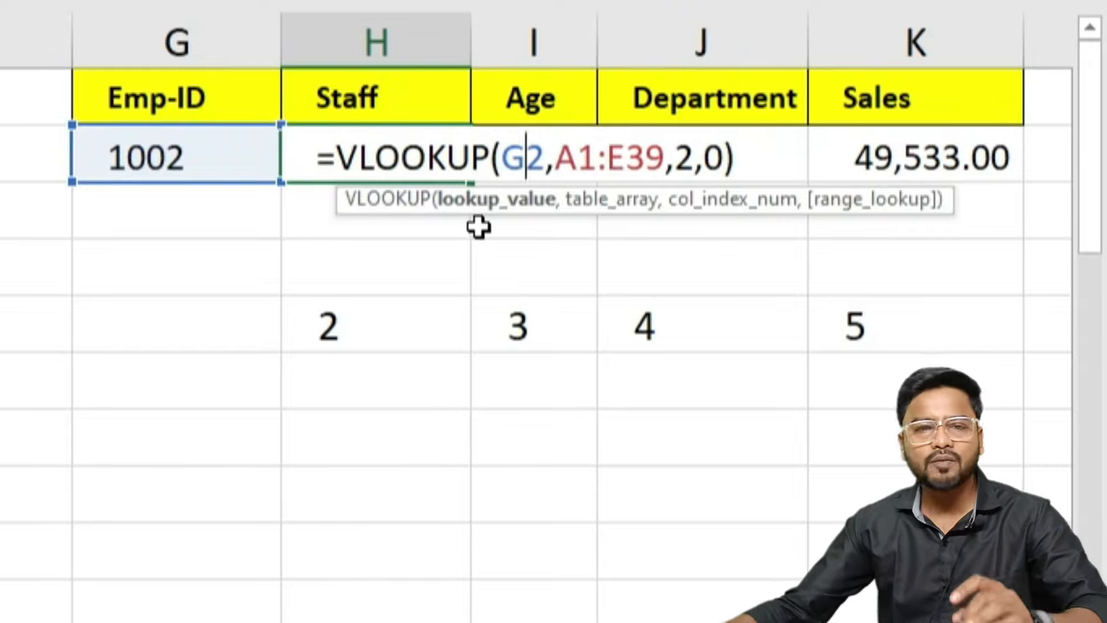
pyautogui.press('F4')
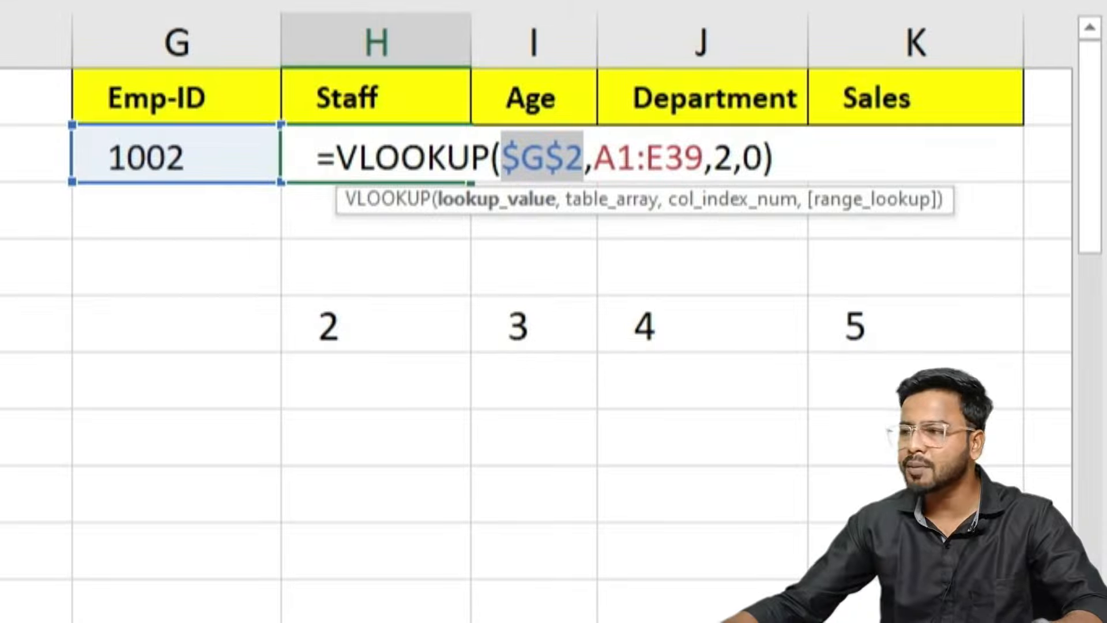
pyautogui.click(611, 158)
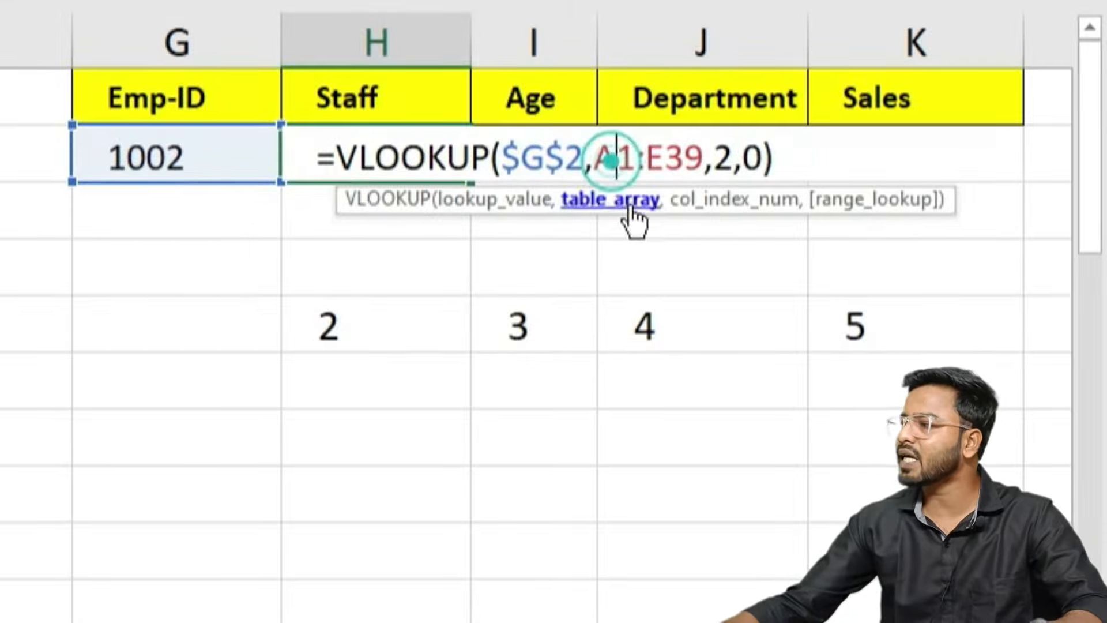
pyautogui.press('F4')
pyautogui.click(704, 157)
pyautogui.press('F4')
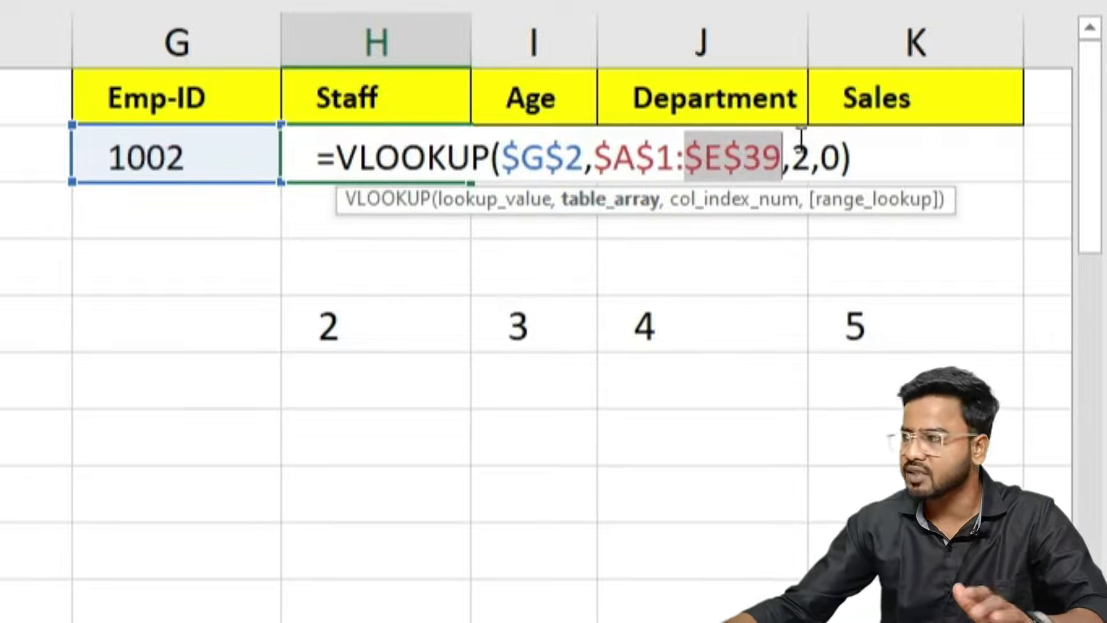
# - Replace the column index in H2's VLOOKUP with MATCH(H1,$A$1:$E$1,0) and commit the formula
pyautogui.click(810, 159)
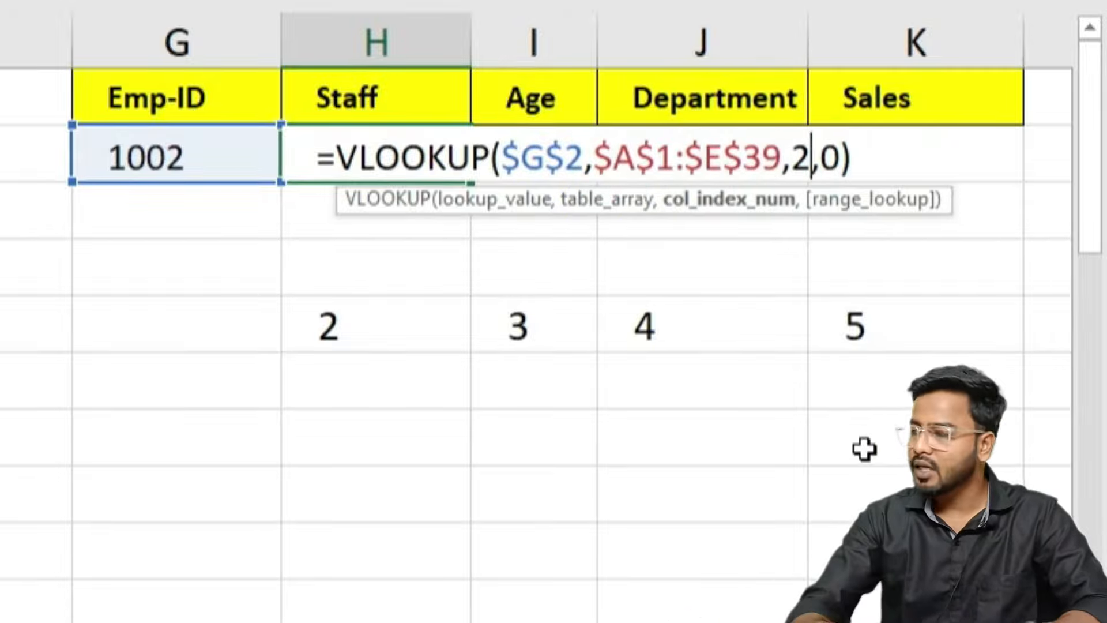
pyautogui.press('BackSpace')
pyautogui.write('match')
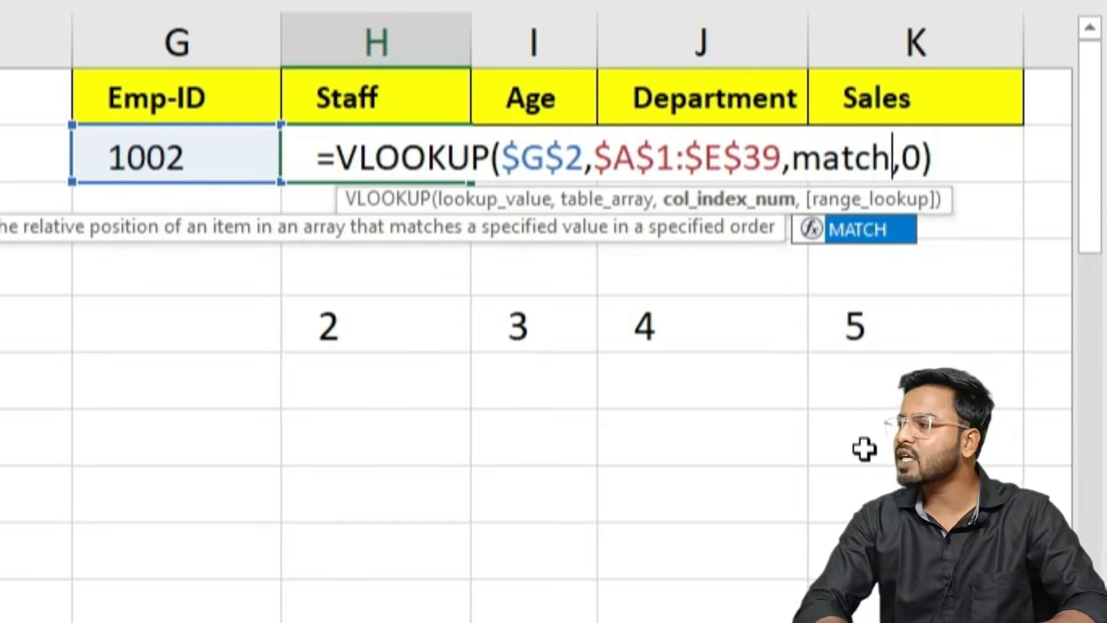
pyautogui.press('Tab')
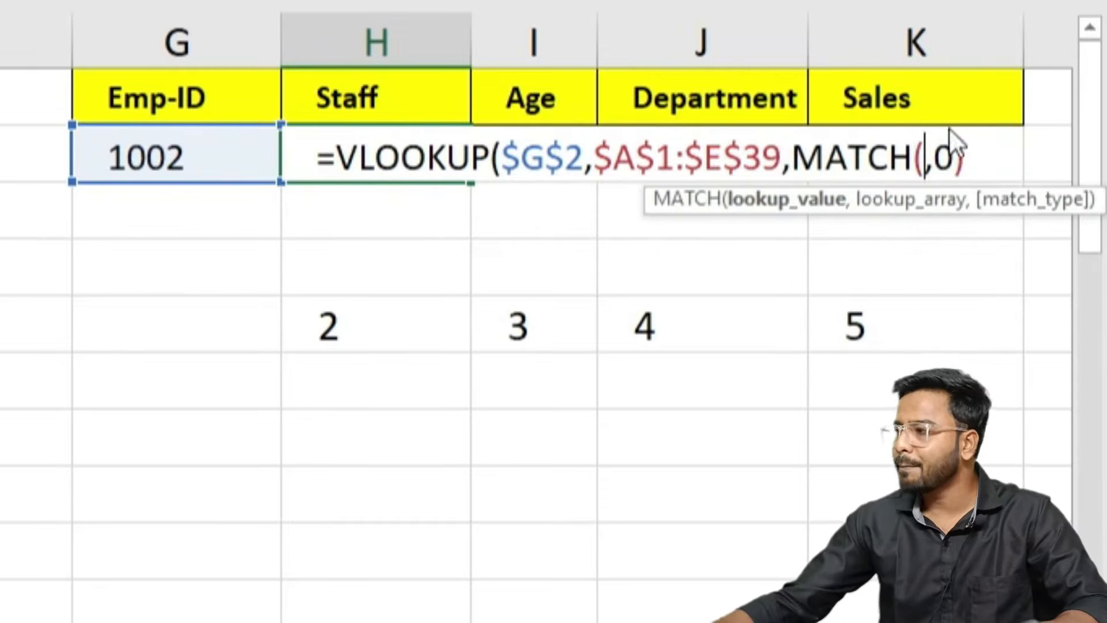
pyautogui.click(329, 99)
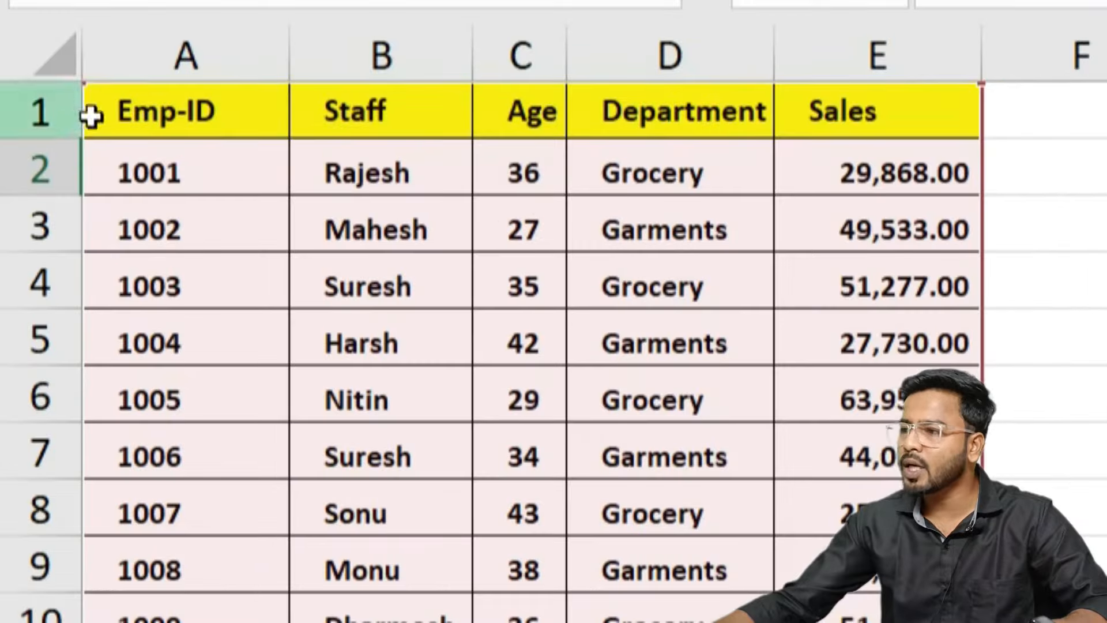
pyautogui.moveTo(112, 104); pyautogui.dragTo(848, 106)
pyautogui.press('F4')
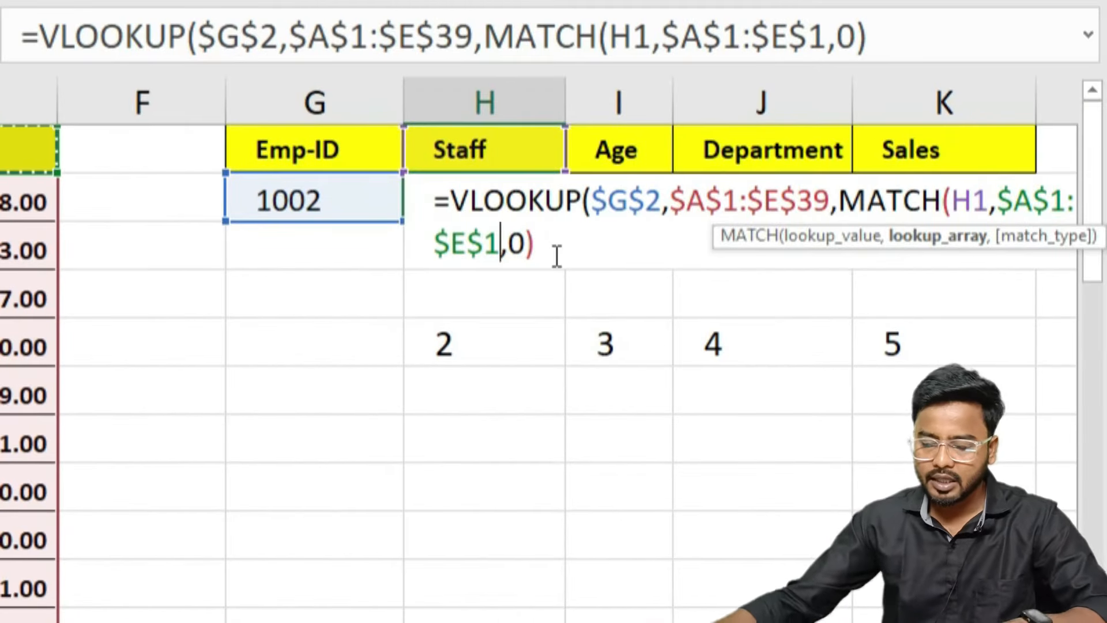
pyautogui.write(',')
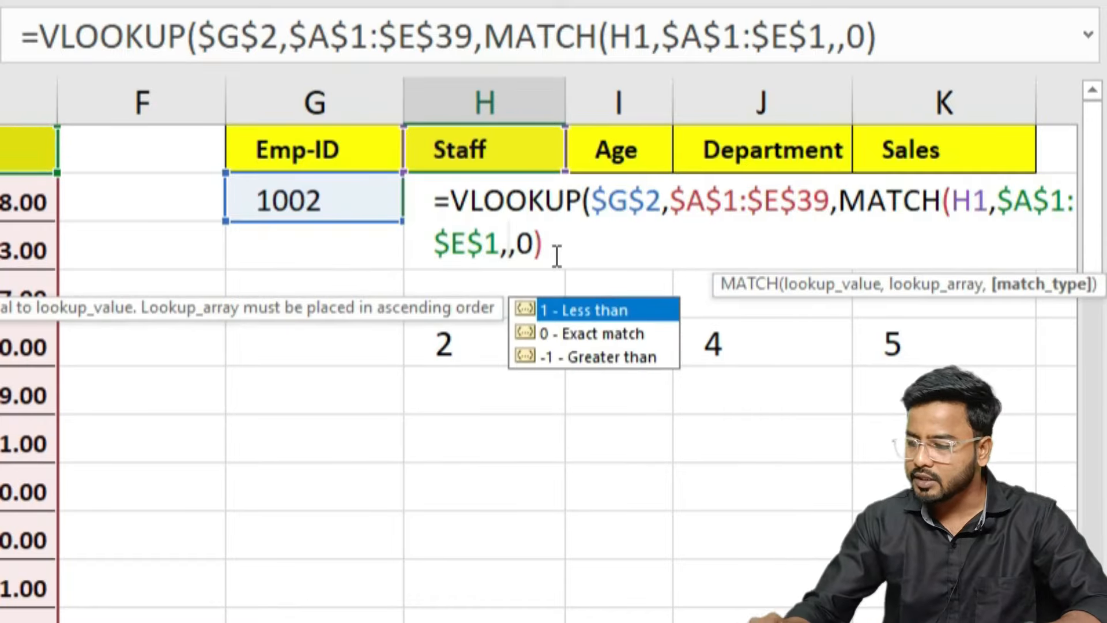
pyautogui.write('0)')
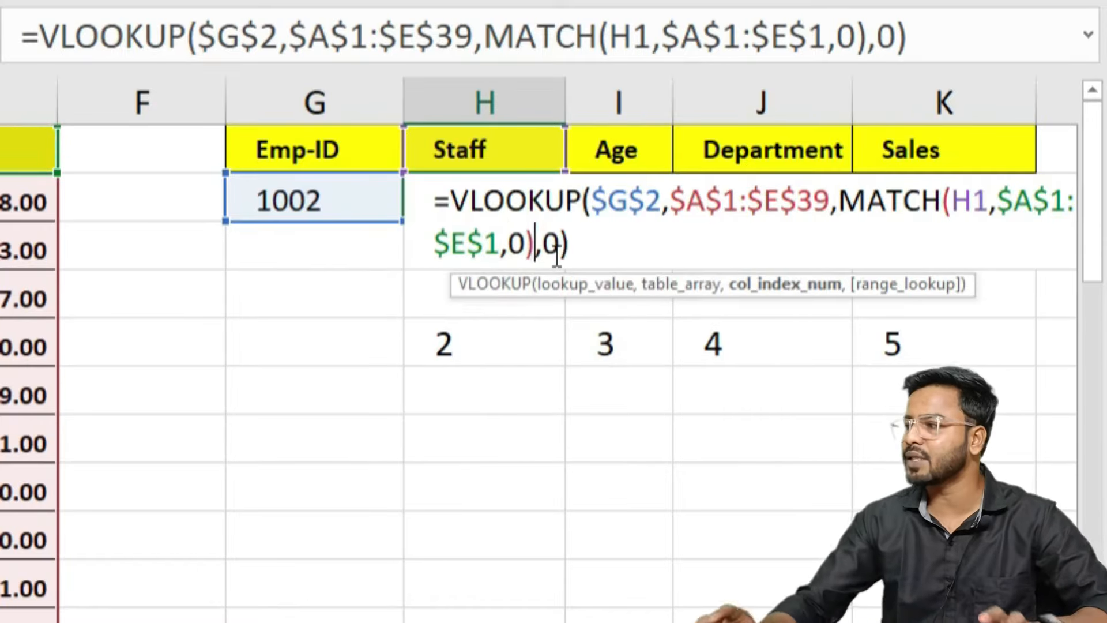
pyautogui.press('Return')
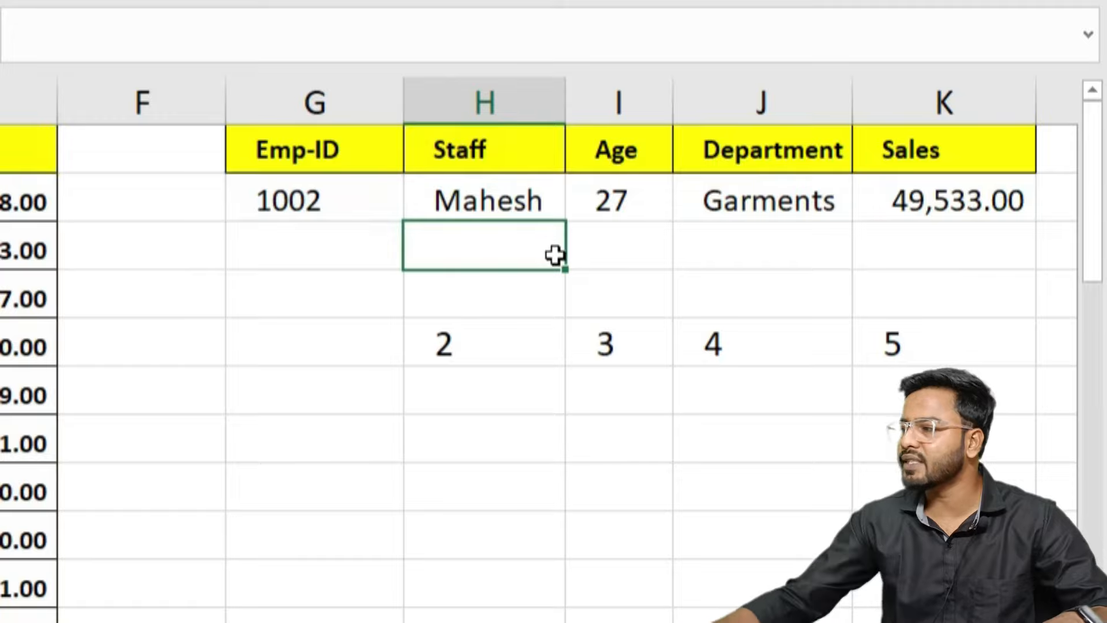
# - Clear the old lookup formulas in I2:K2 and the helper MATCH formulas in H5:K5
pyautogui.moveTo(609, 204); pyautogui.dragTo(986, 184)
pyautogui.press('Delete')
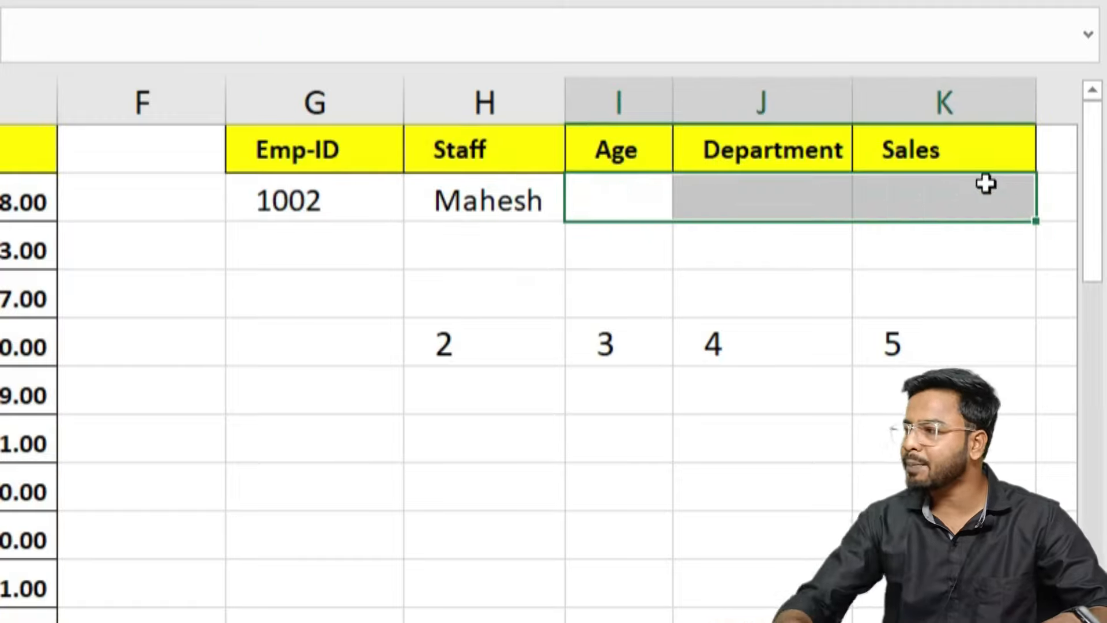
pyautogui.moveTo(444, 344); pyautogui.dragTo(902, 344)
pyautogui.press('Delete')
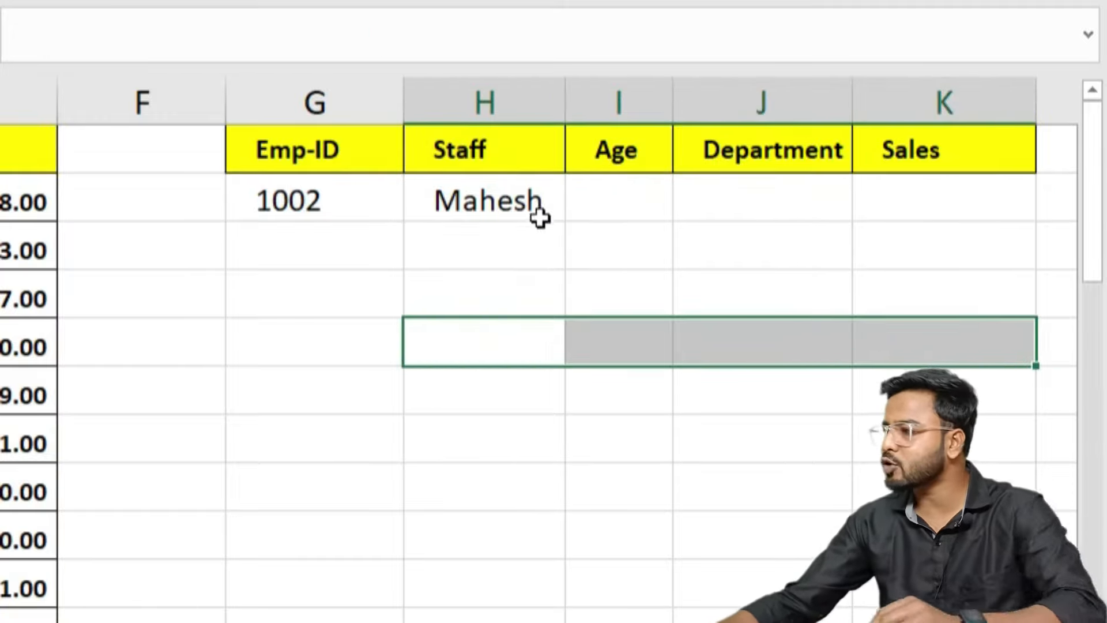
# - Fill H2's combined VLOOKUP and MATCH formula across to K2
pyautogui.click(536, 216)
pyautogui.moveTo(565, 220); pyautogui.dragTo(978, 213)
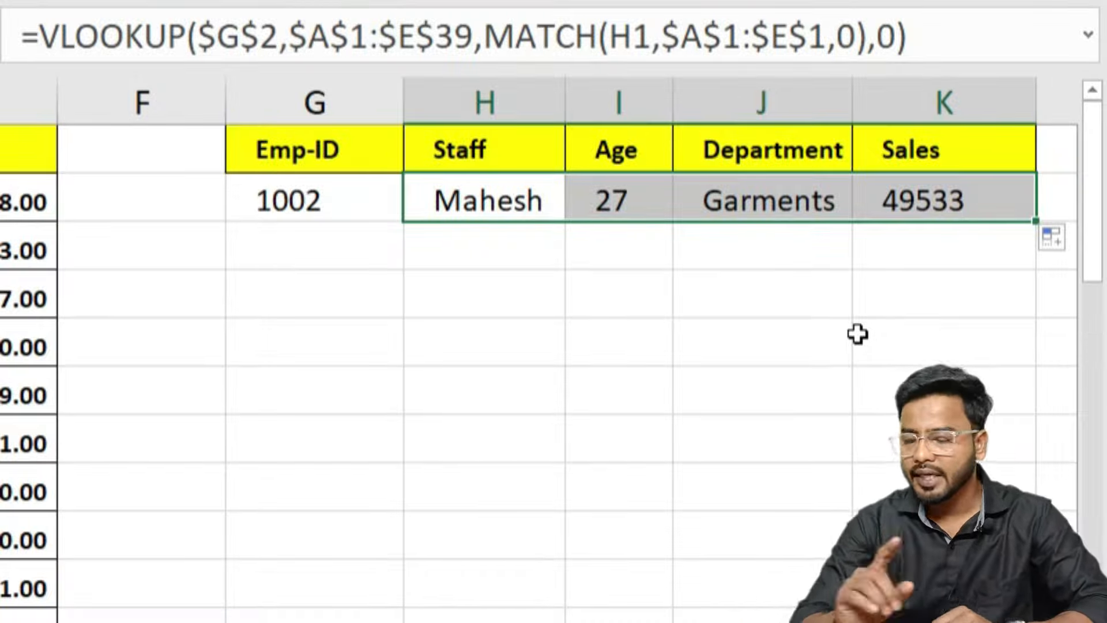
# - Clear H2:K2 and start a new VLOOKUP formula in H2 with G2 as the lookup value
pyautogui.press('Delete')
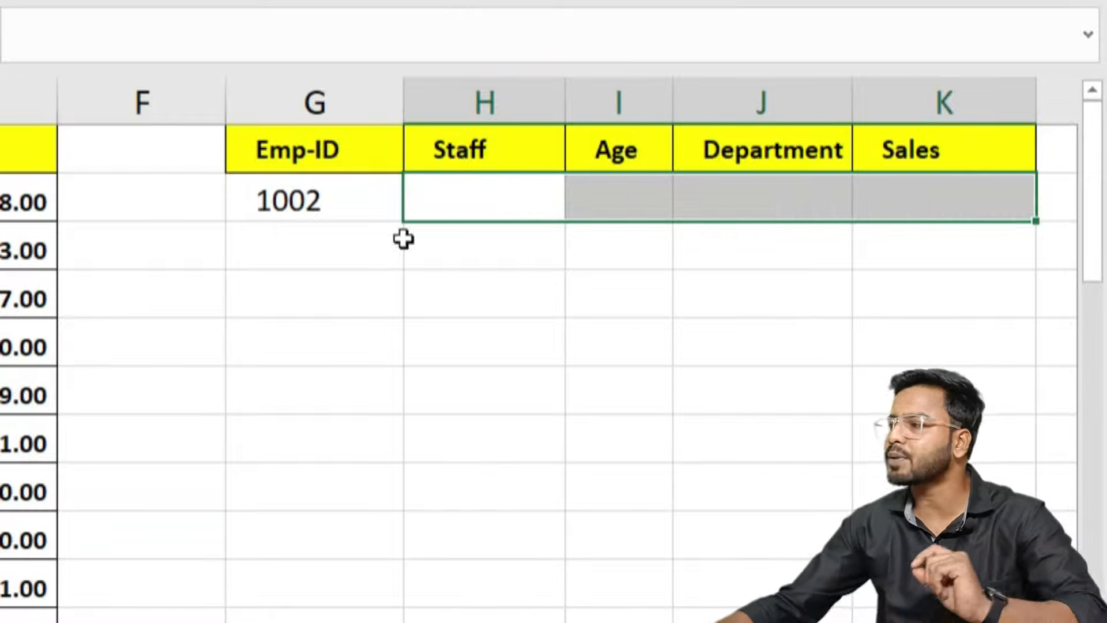
pyautogui.click(546, 235)
pyautogui.click(487, 201)
pyautogui.click(487, 201)
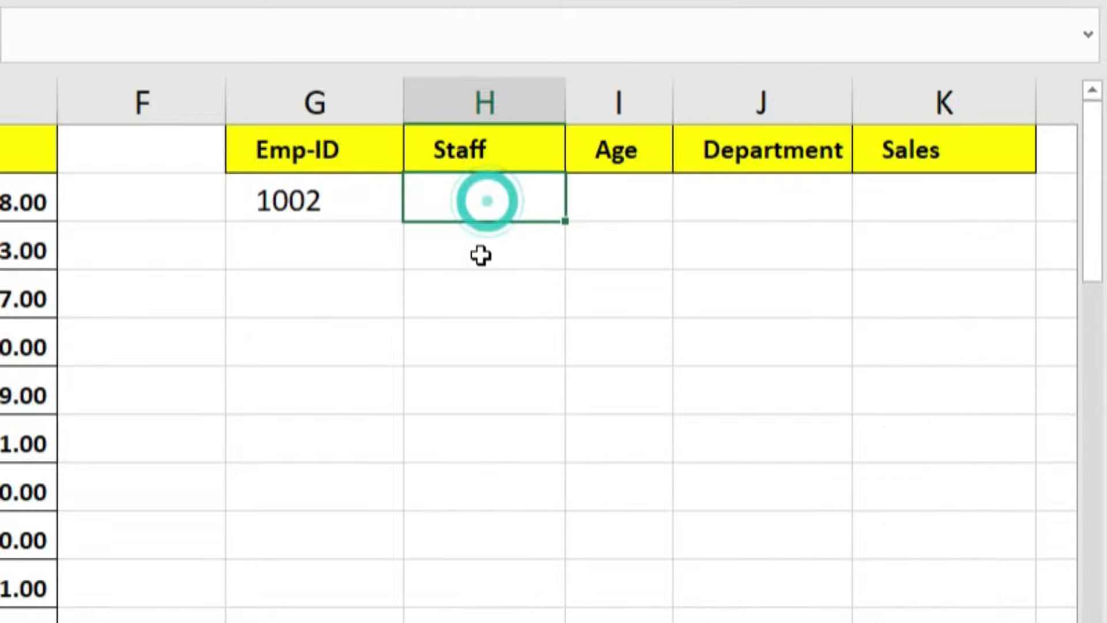
pyautogui.press('F2')
pyautogui.write('=vlo')
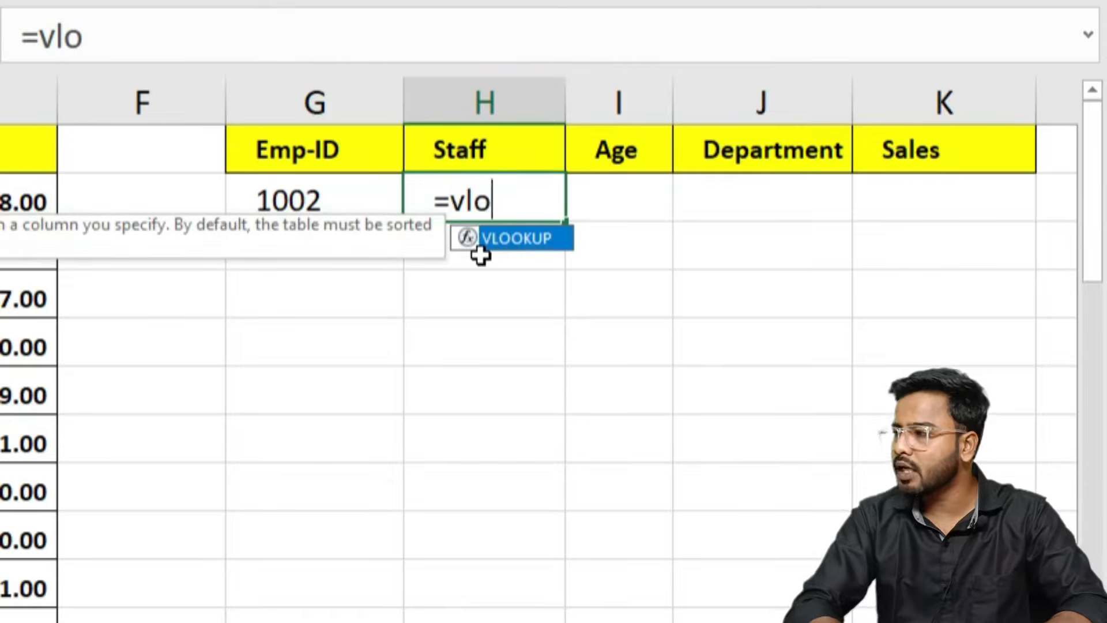
pyautogui.press('Tab')
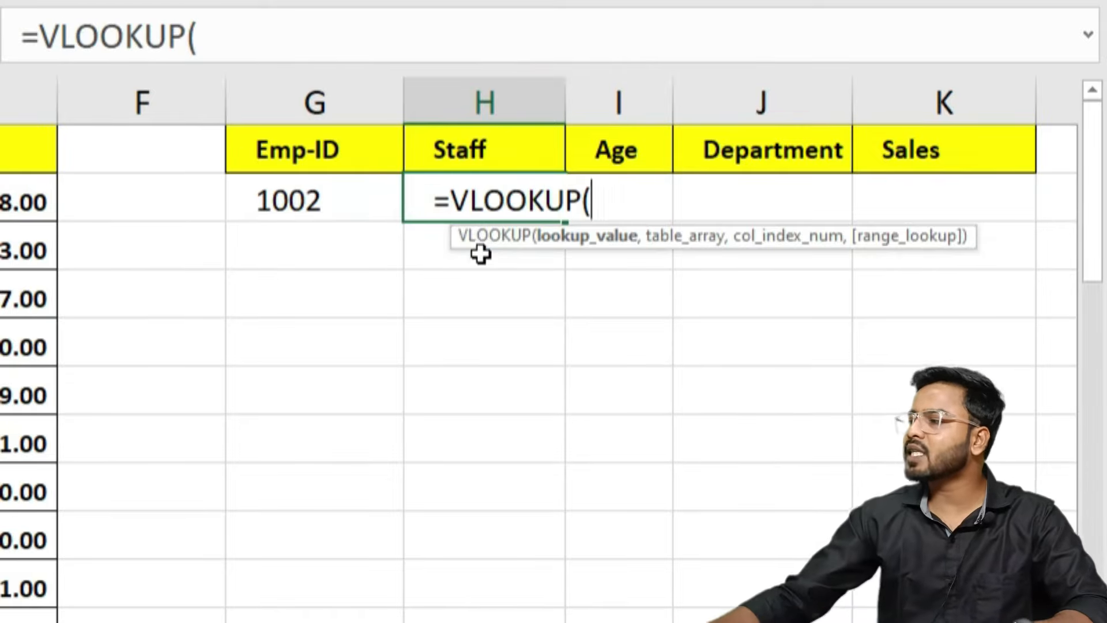
pyautogui.click(306, 198)
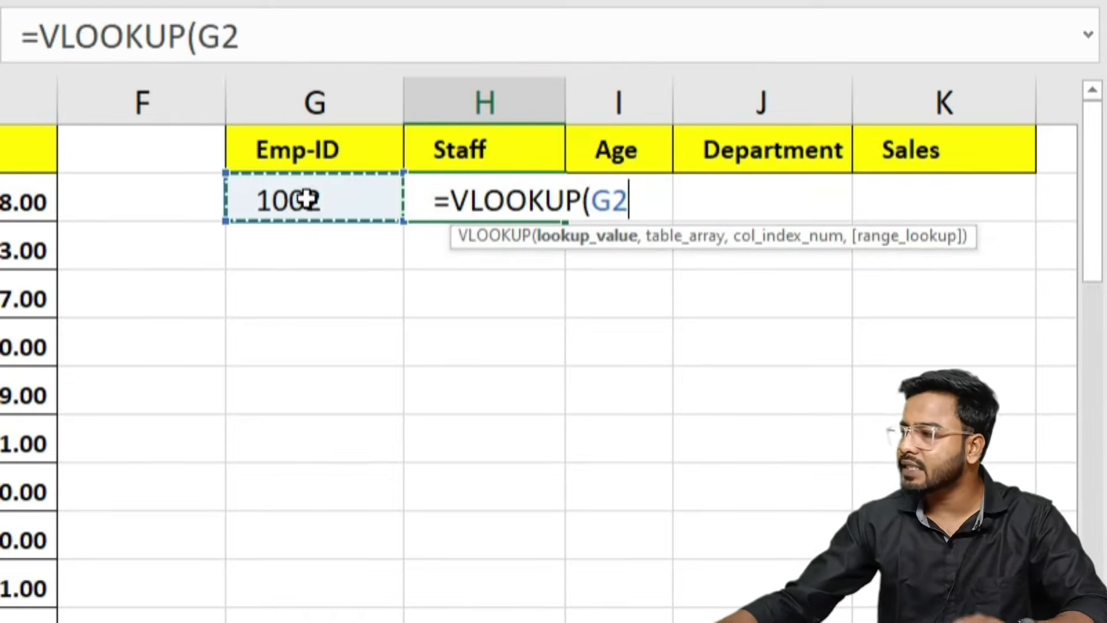
pyautogui.write(',')
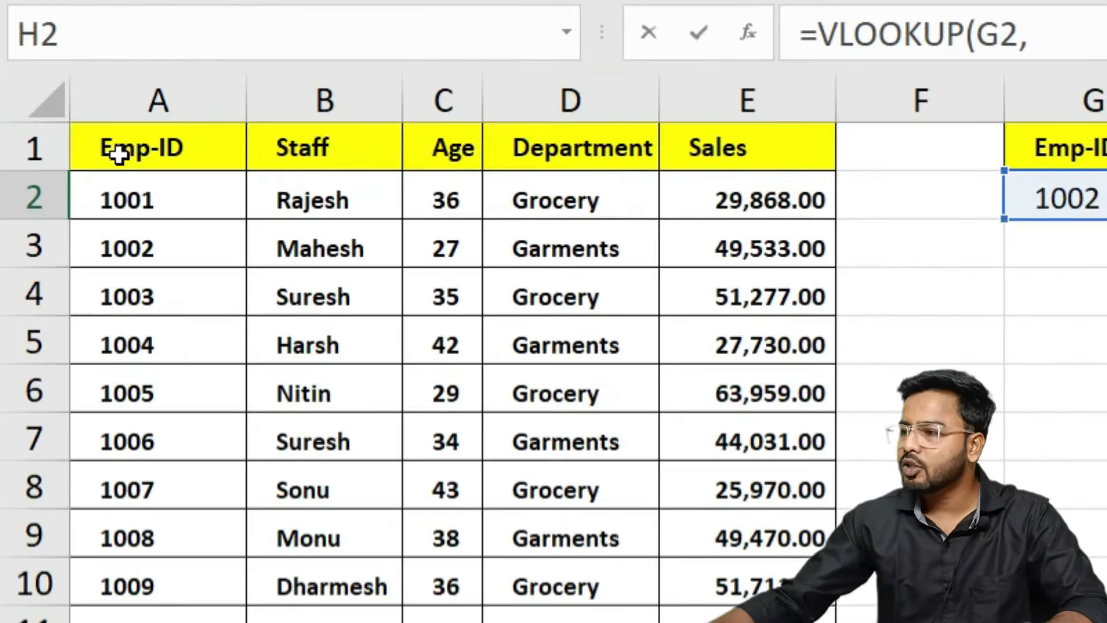
# - Set the table array of H2's VLOOKUP to the whole employee table, A1:E39
pyautogui.moveTo(118, 151); pyautogui.dragTo(682, 292)
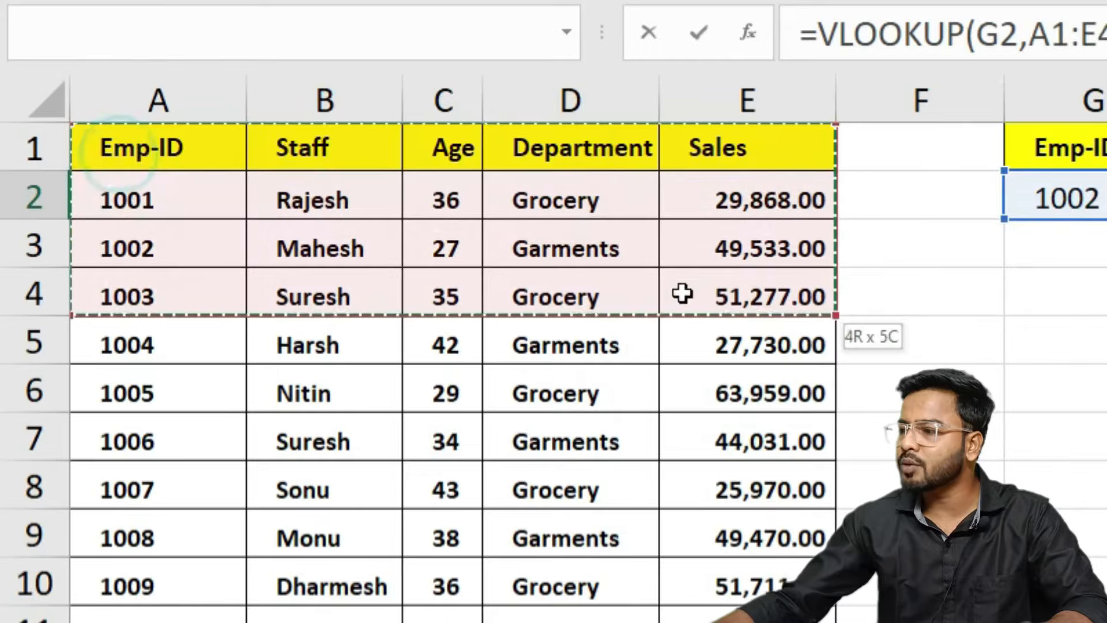
pyautogui.click(150, 168)
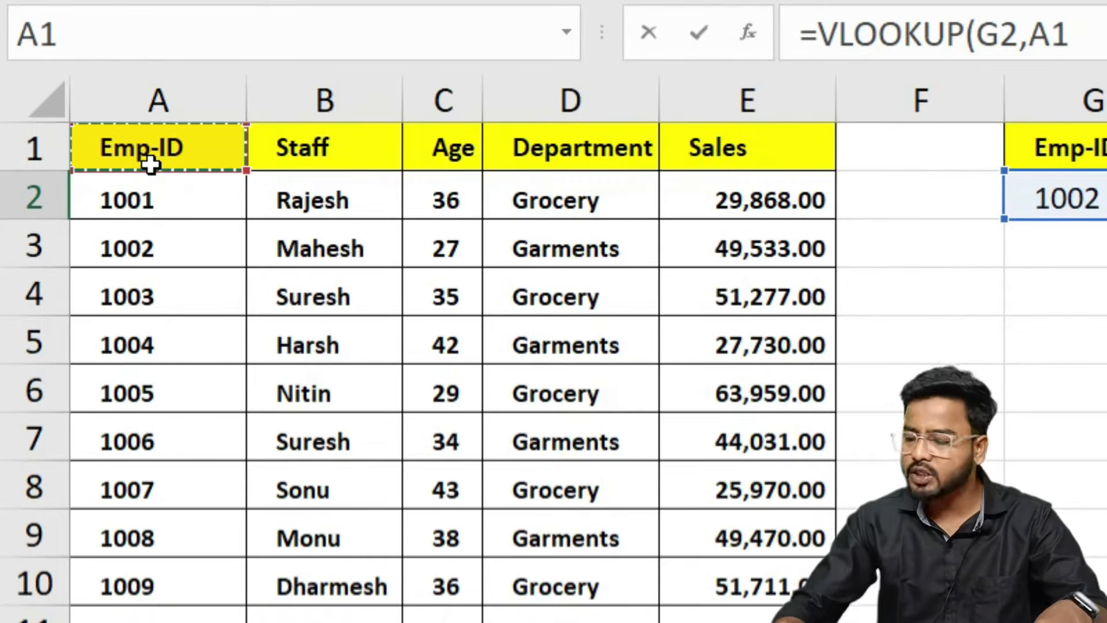
pyautogui.hotkey('ctrl', 'shift', 'Right')
pyautogui.hotkey('ctrl', 'shift', 'Down')
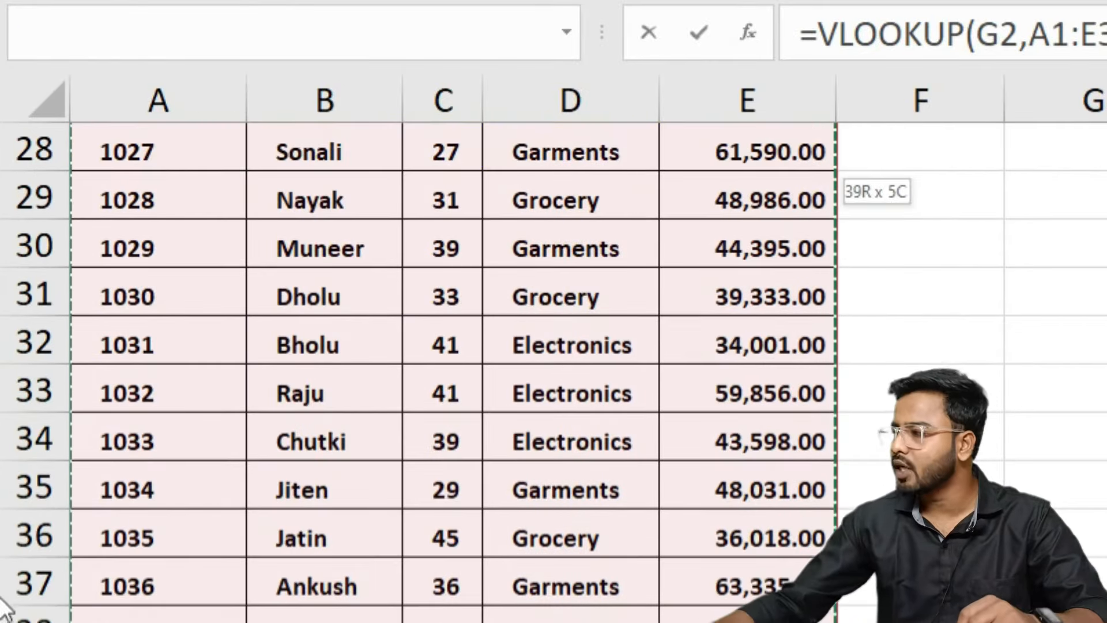
pyautogui.scroll(10, 2, 545)
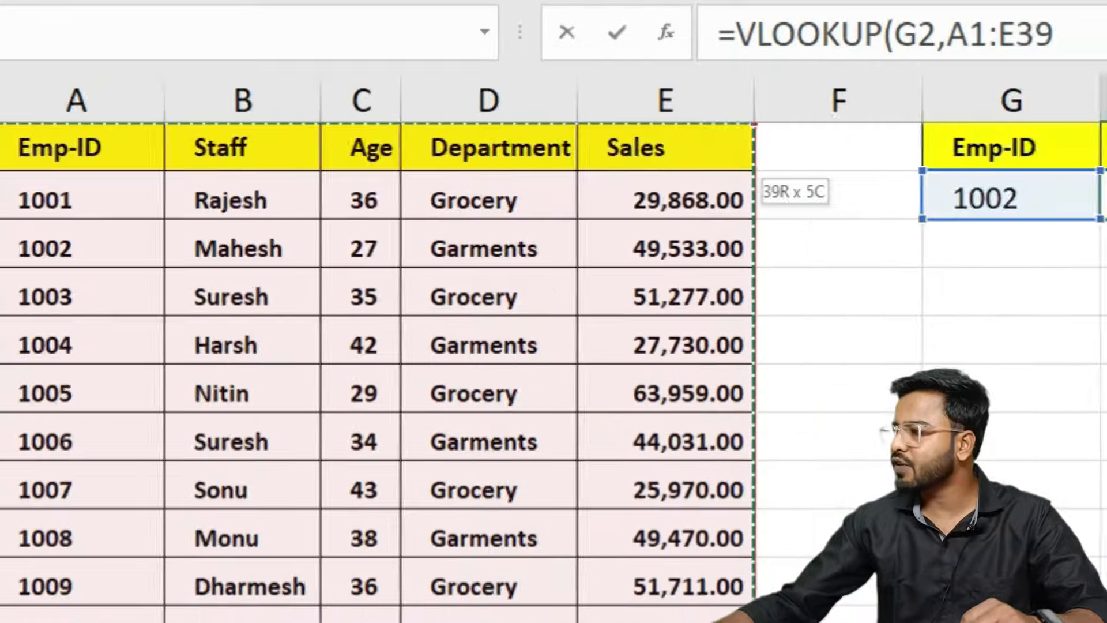
pyautogui.write(',')
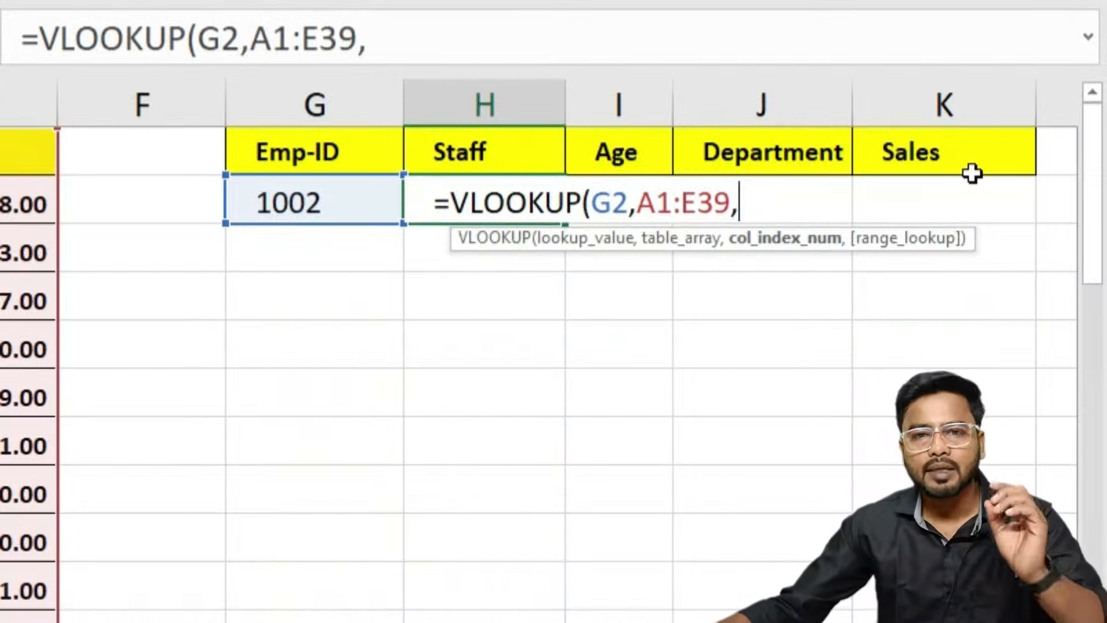
# - Nest MATCH(H1,A1:E1,0) as the column index argument of the VLOOKUP in H2
pyautogui.write('mat')
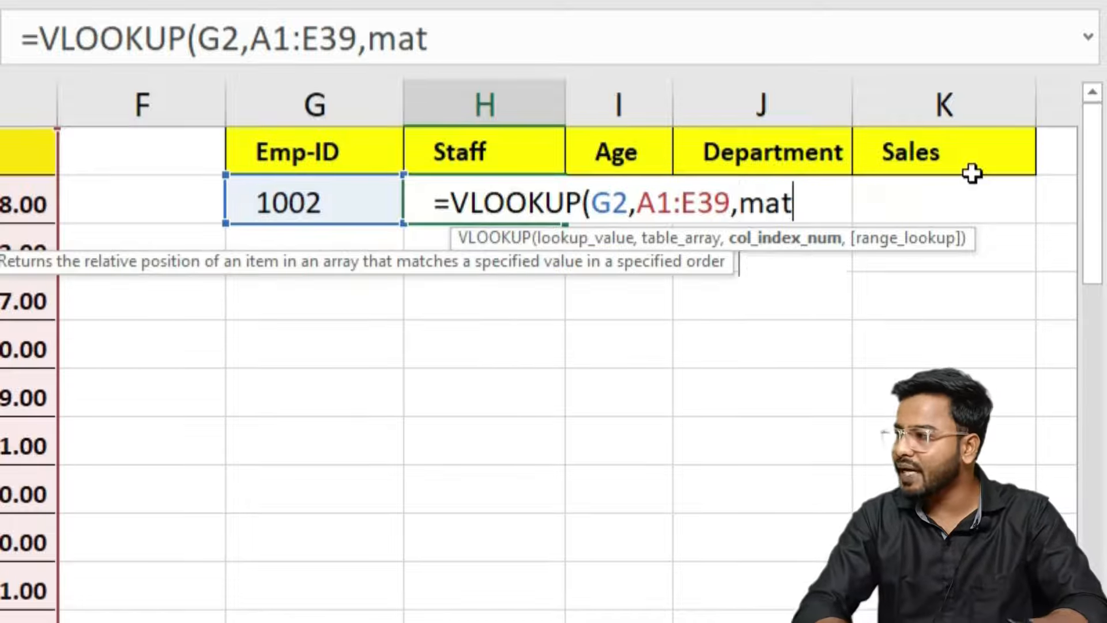
pyautogui.press('Tab')
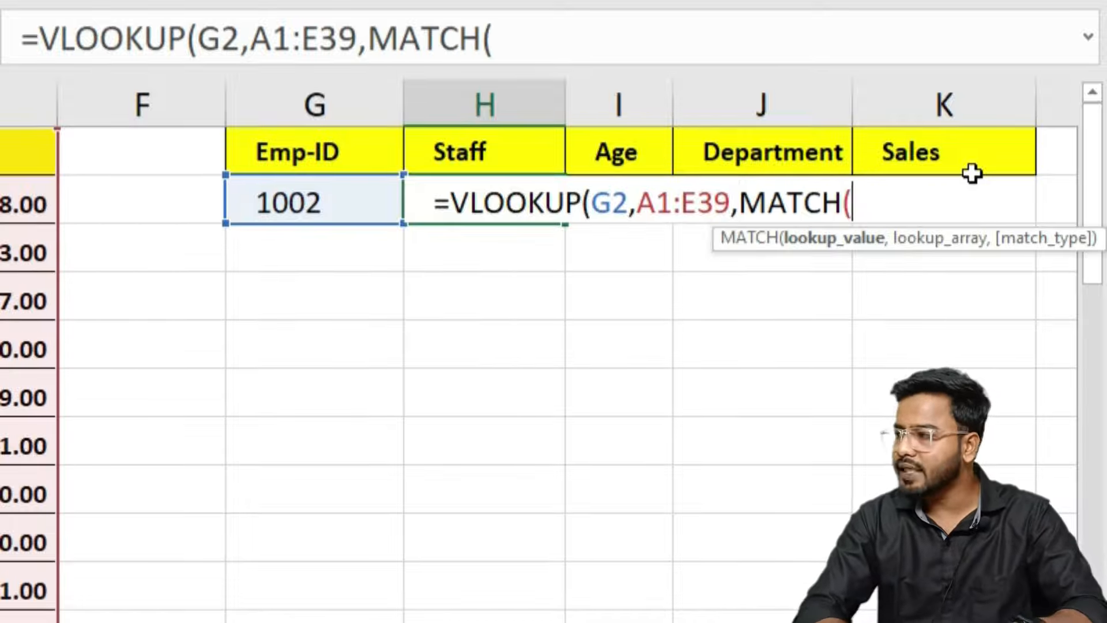
pyautogui.click(457, 142)
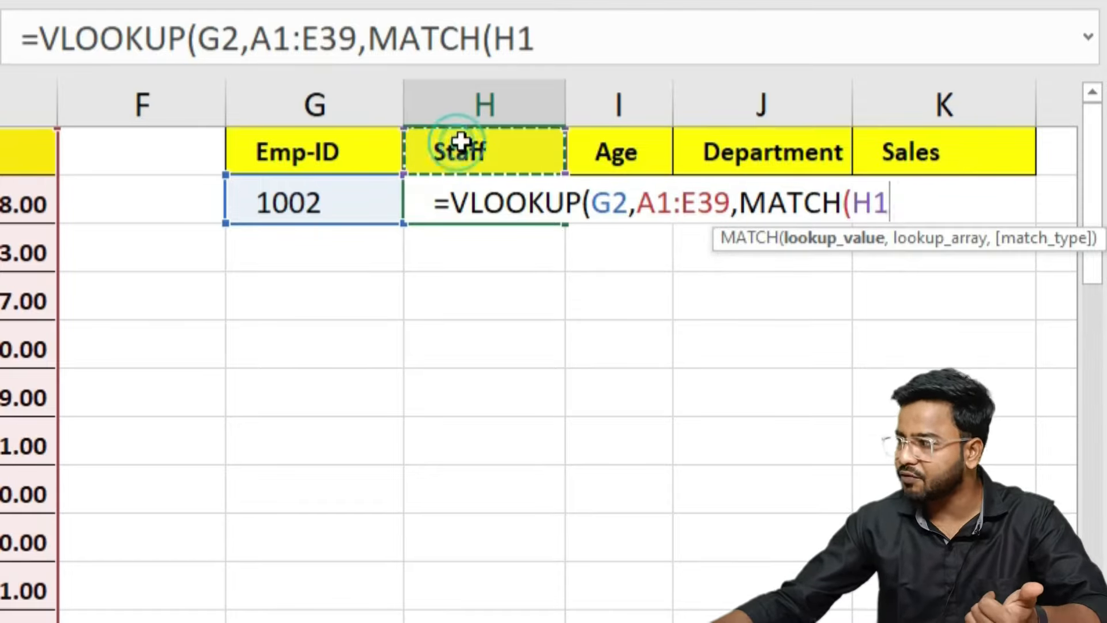
pyautogui.write(',')
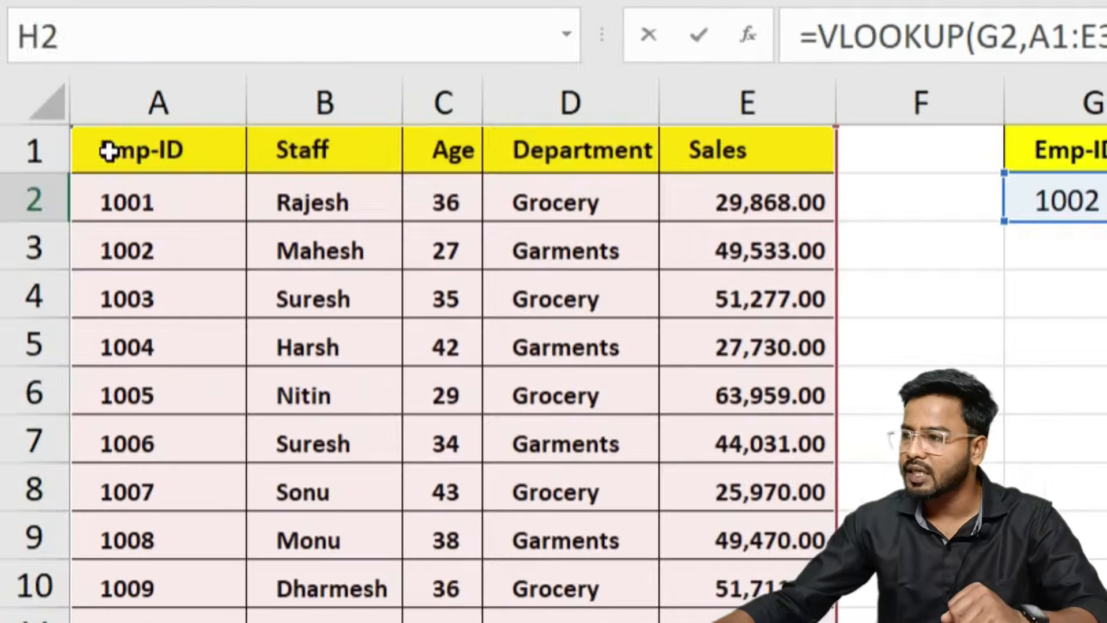
pyautogui.moveTo(99, 76); pyautogui.dragTo(716, 74)
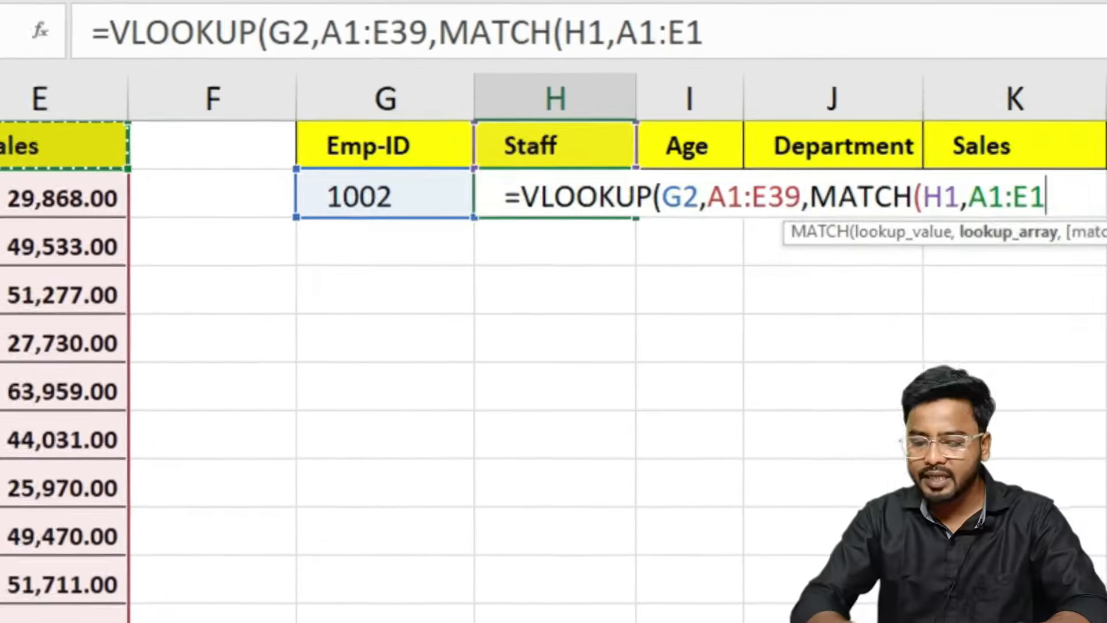
pyautogui.write(',')
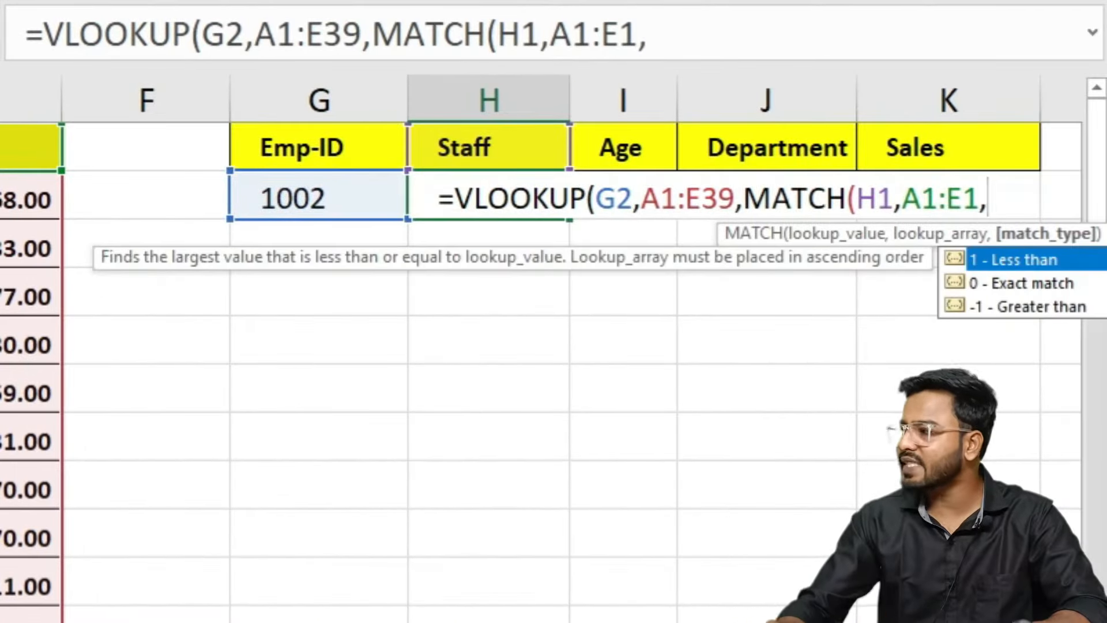
pyautogui.write('0')
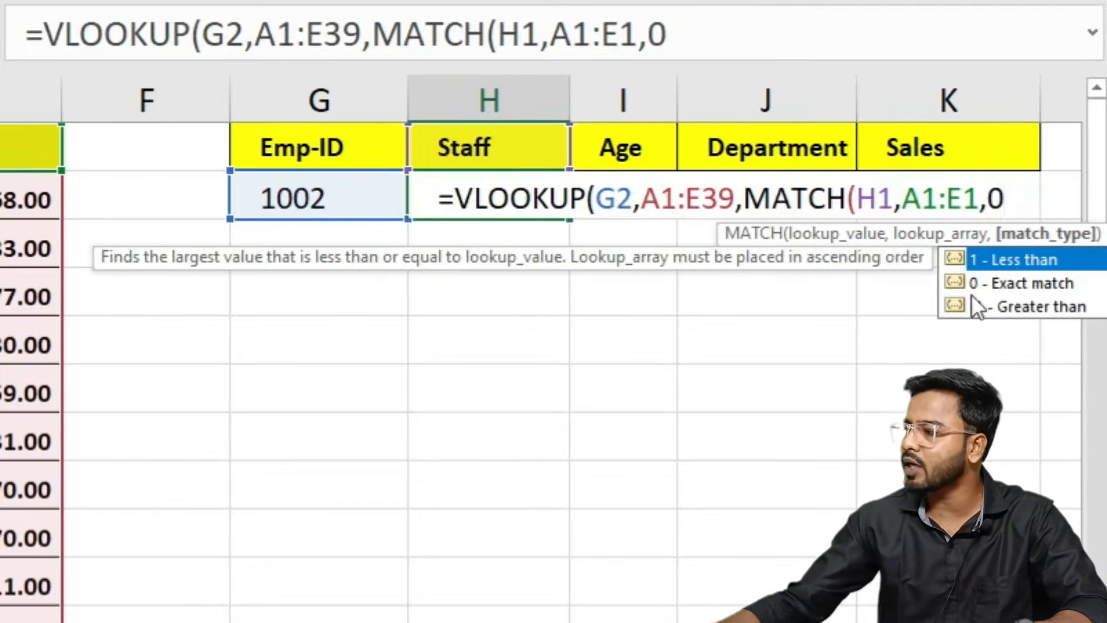
pyautogui.write(')')
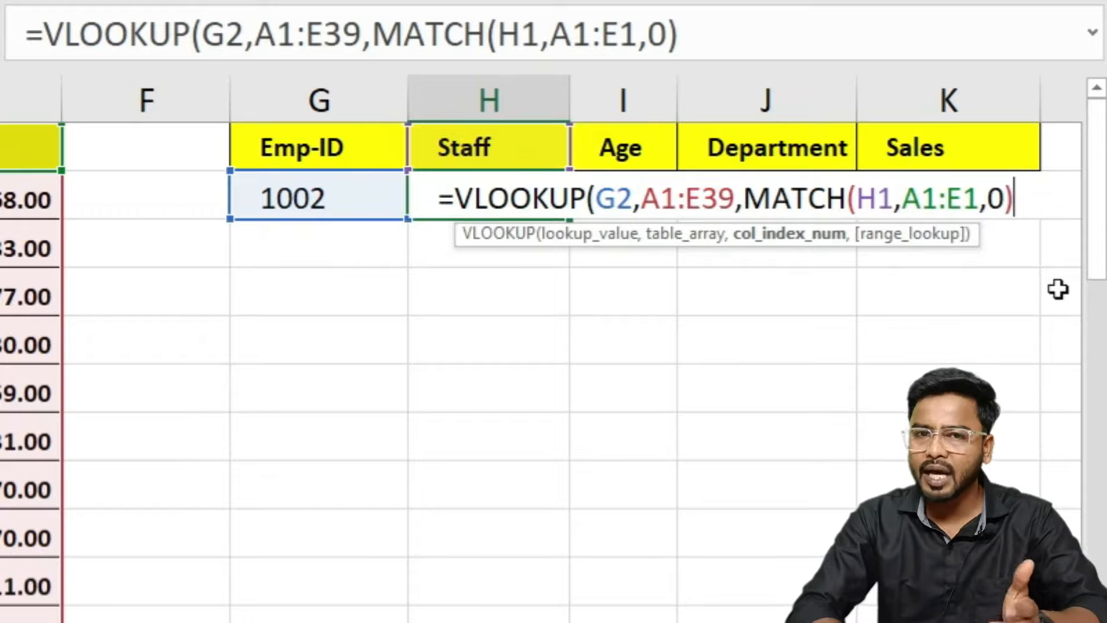
# - Complete H2's VLOOKUP with 0 as the range lookup for an exact match
pyautogui.write(',0')
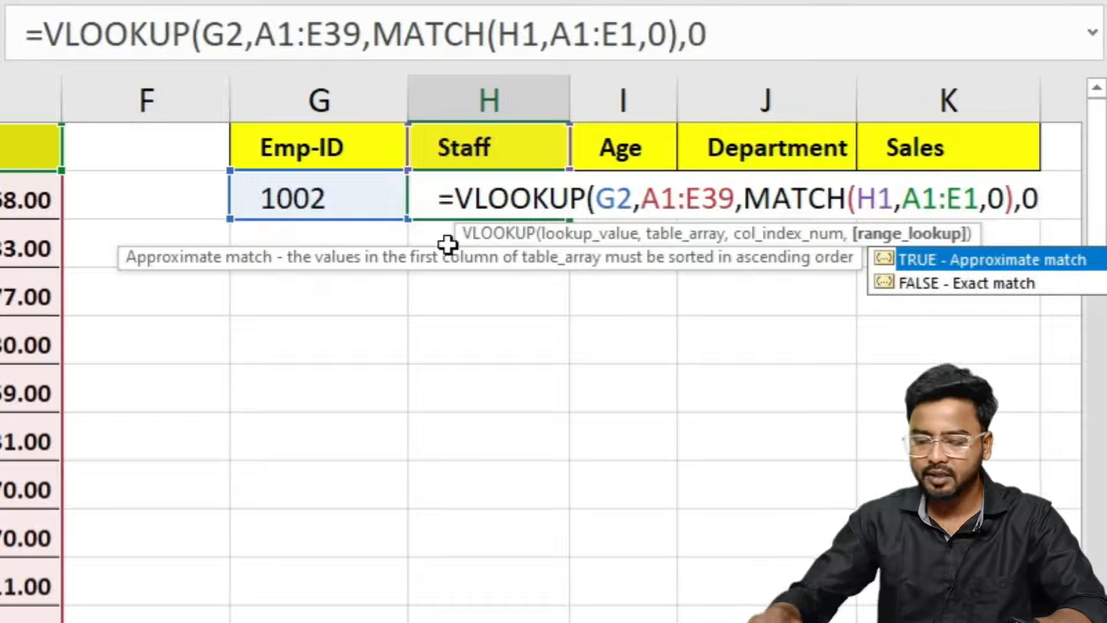
pyautogui.write(')')
pyautogui.press('Return')
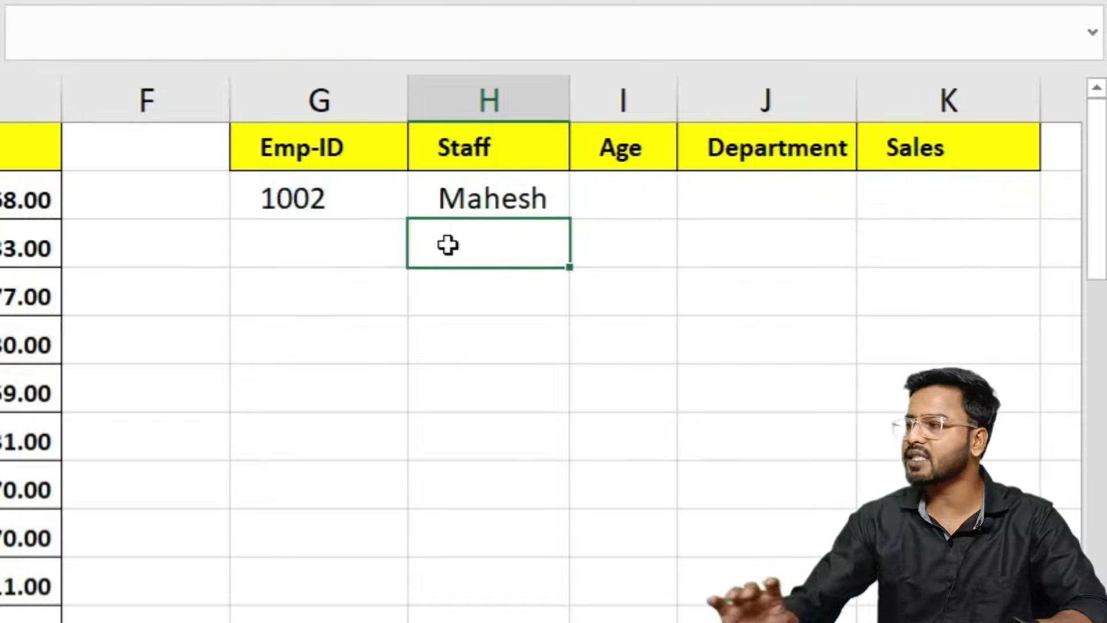
# - Make the VLOOKUP's lookup value and table array in H2 absolute, as $G$2 and $A$1:$E$39
pyautogui.doubleClick(509, 203)
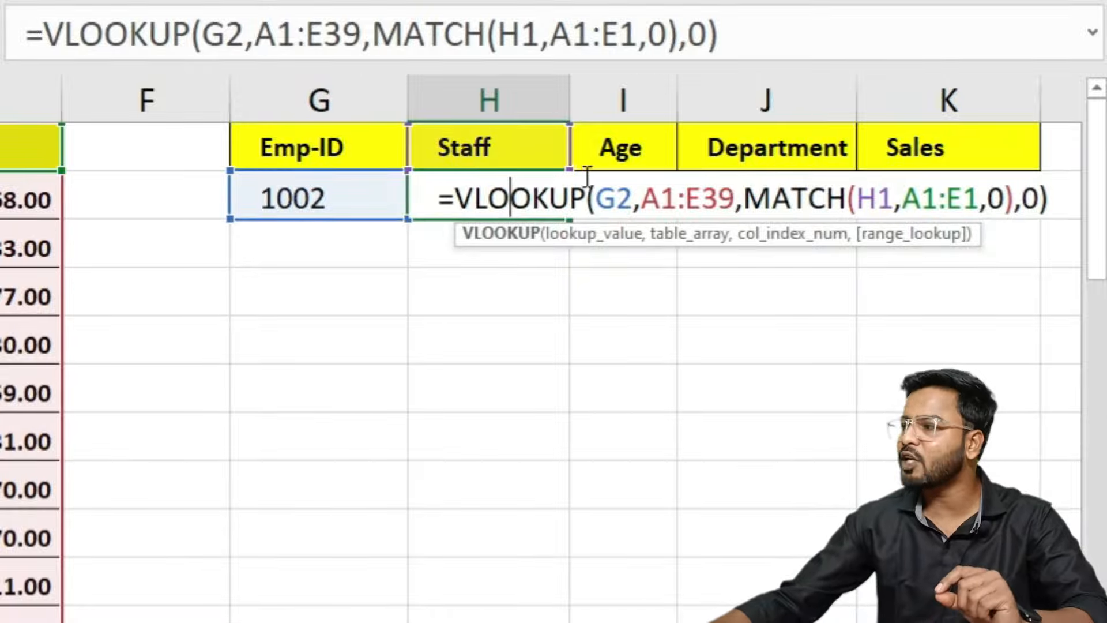
pyautogui.click(616, 198)
pyautogui.press('F4')
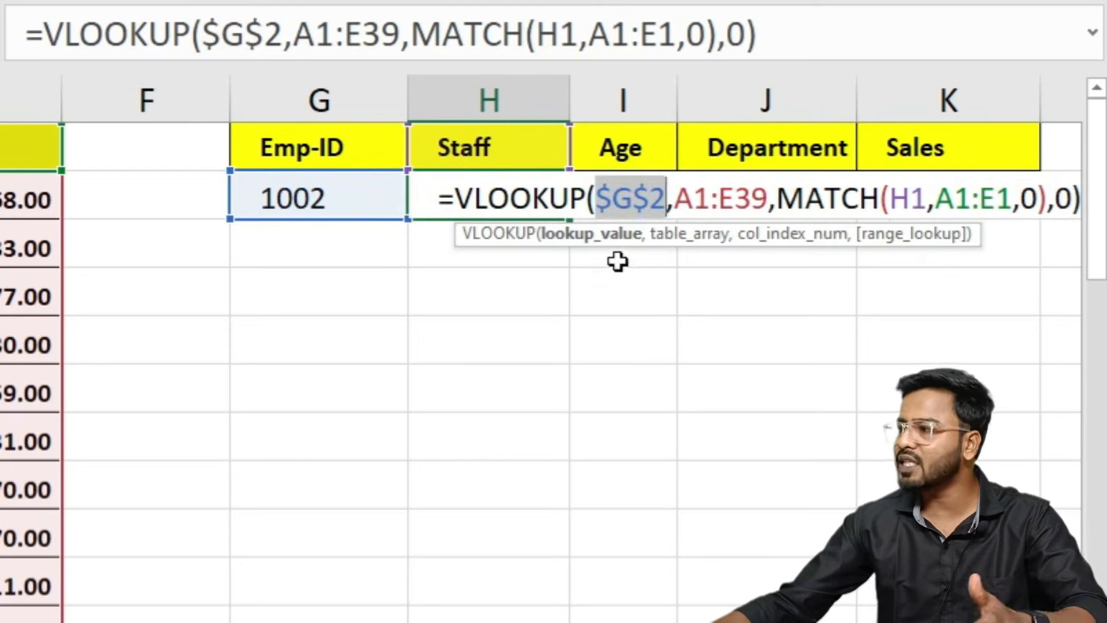
pyautogui.click(694, 203)
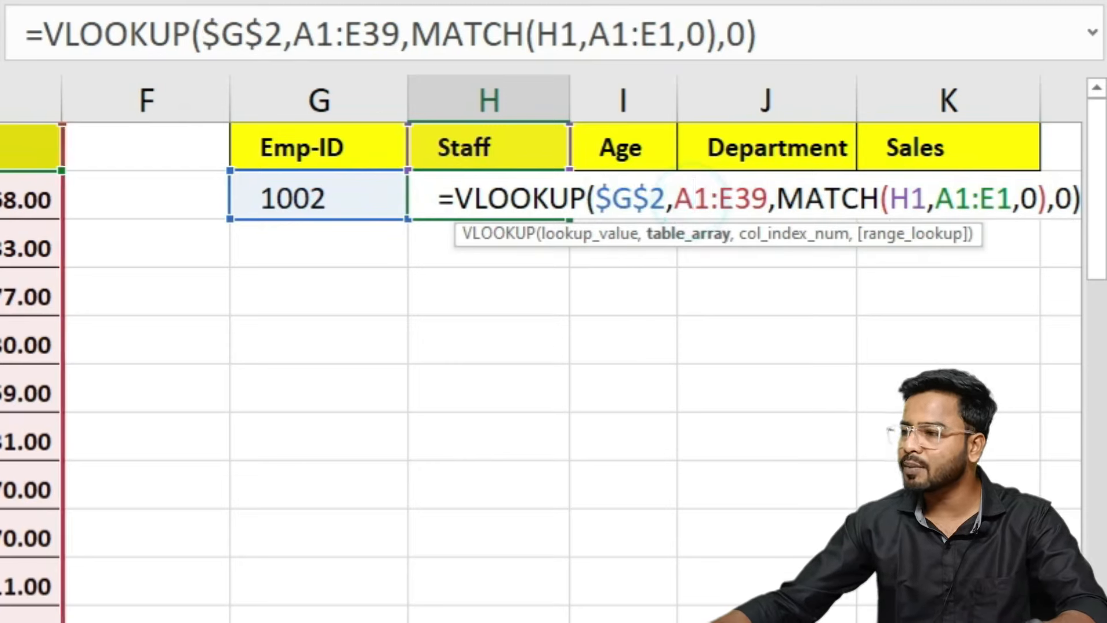
pyautogui.press('F4')
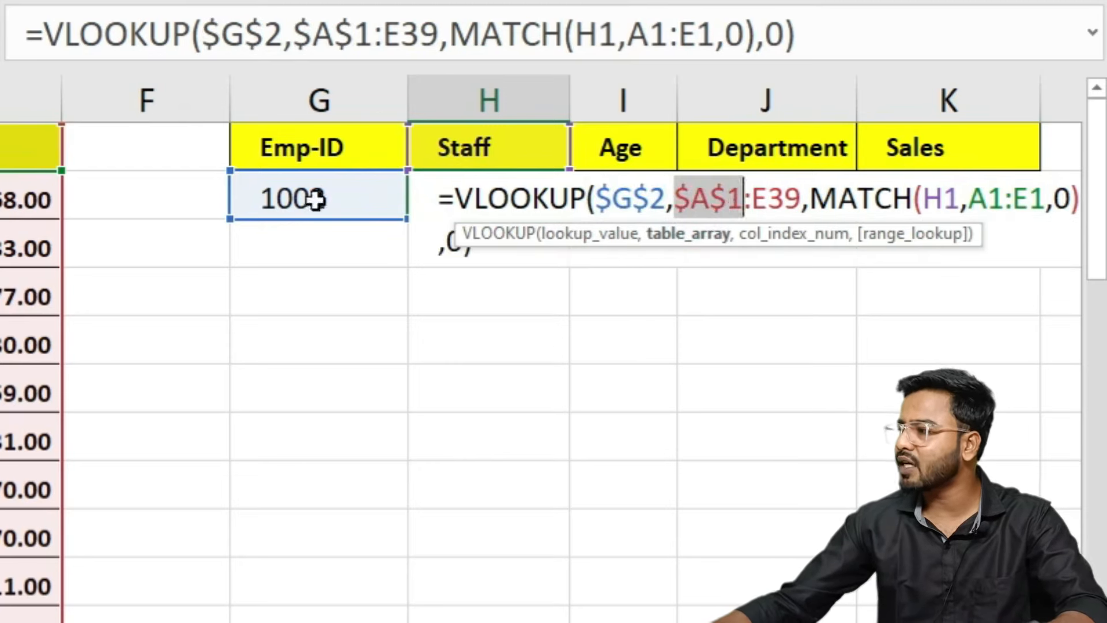
pyautogui.click(781, 187)
pyautogui.press('F4')
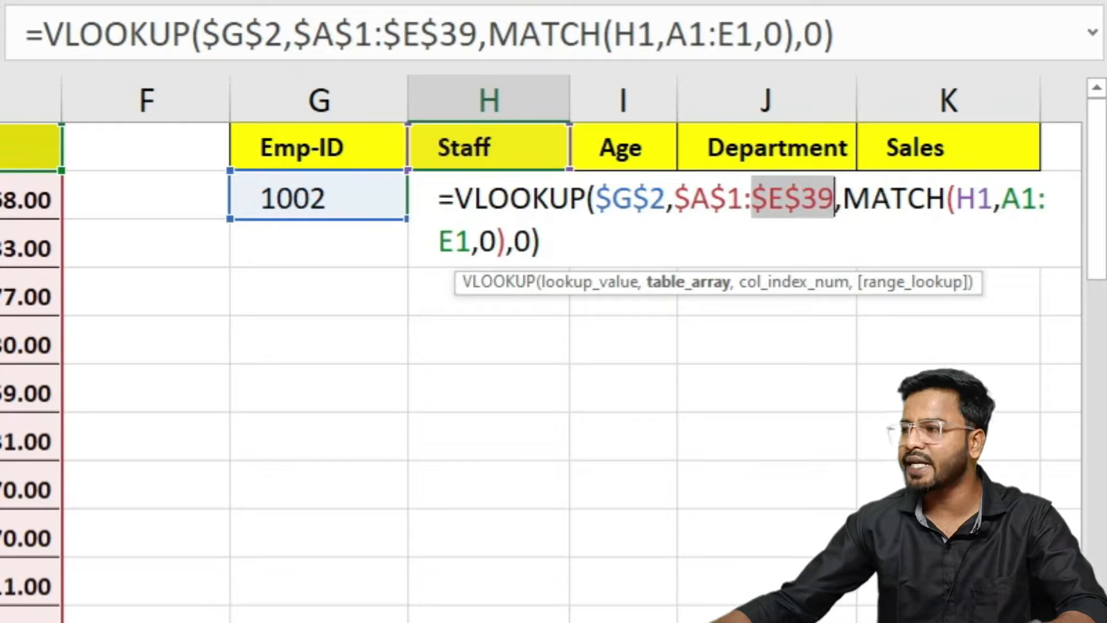
# - Make the nested MATCH's lookup array absolute as $A$1:$E$1 and fill H2's formula across to K2
pyautogui.click(1021, 199)
pyautogui.press('F4')
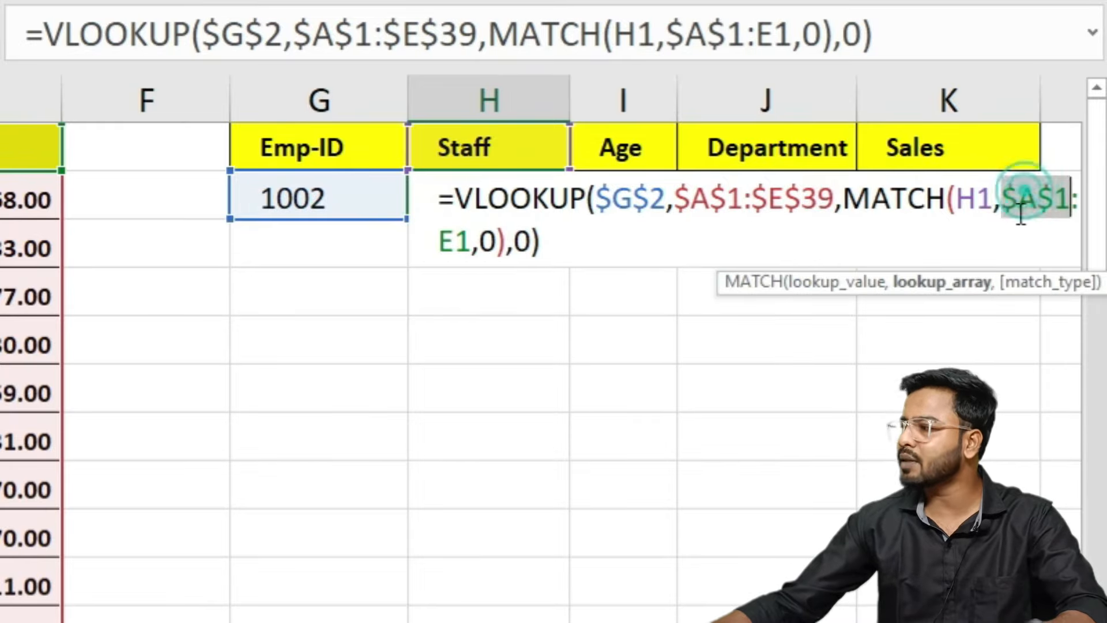
pyautogui.click(448, 239)
pyautogui.press('F4')
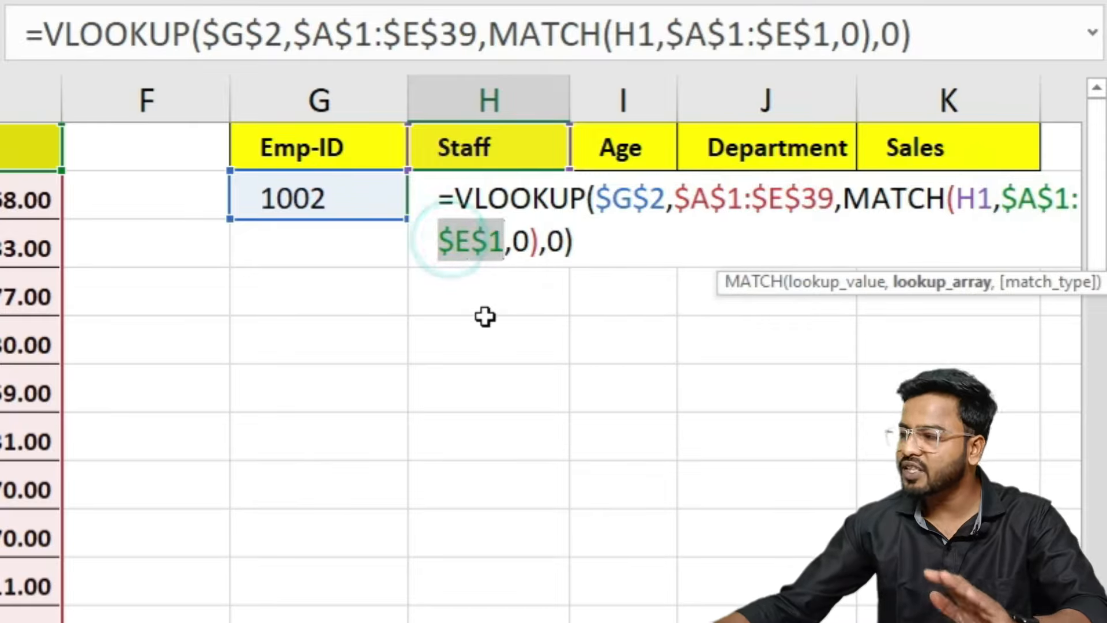
pyautogui.press('Return')
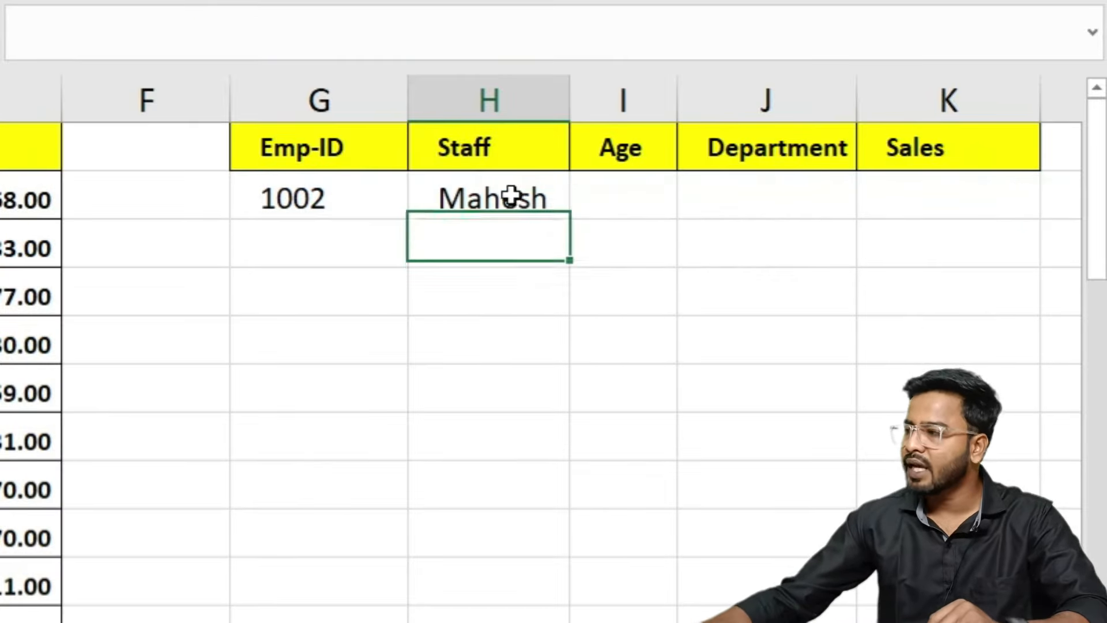
pyautogui.click(507, 196)
pyautogui.moveTo(569, 219); pyautogui.dragTo(1063, 220)
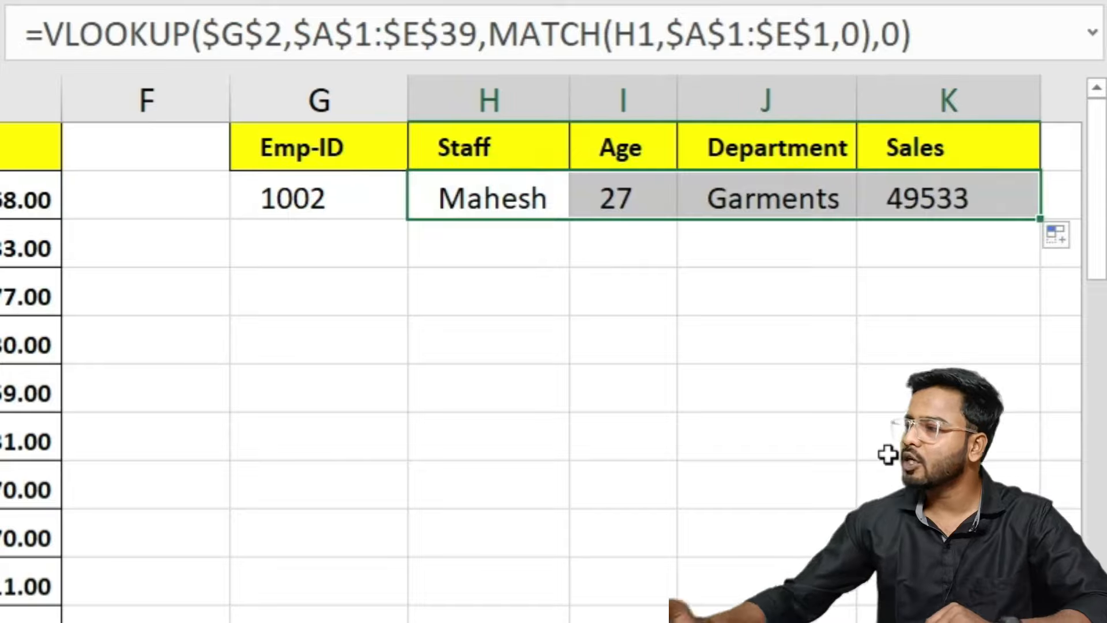
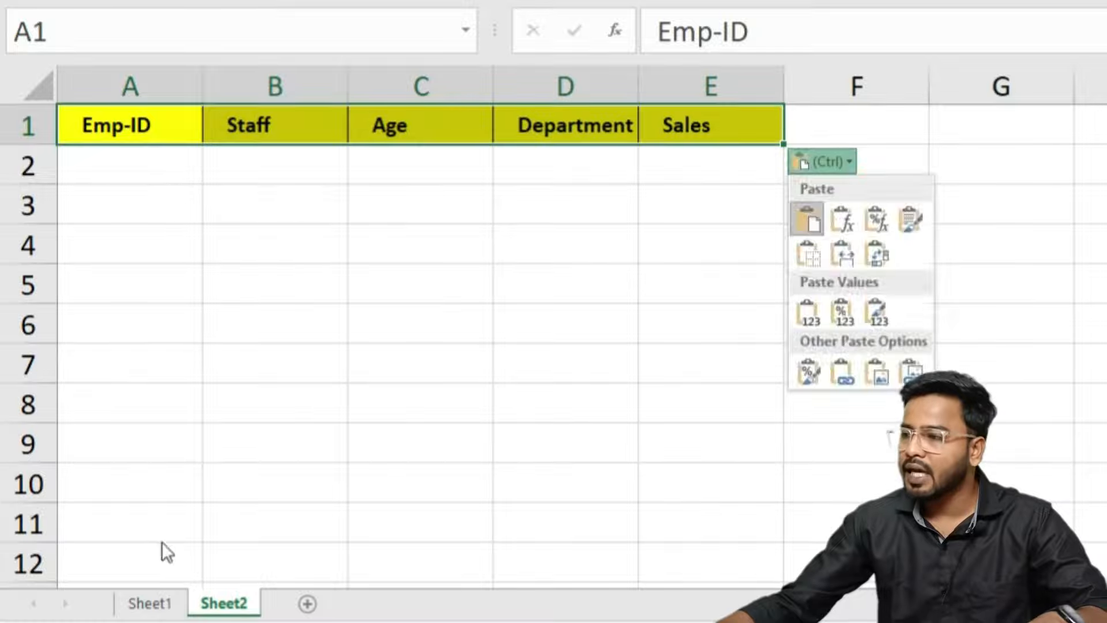
# - Remove the lookup block G1:K2, including its formatting, from Sheet1
pyautogui.click(150, 603)
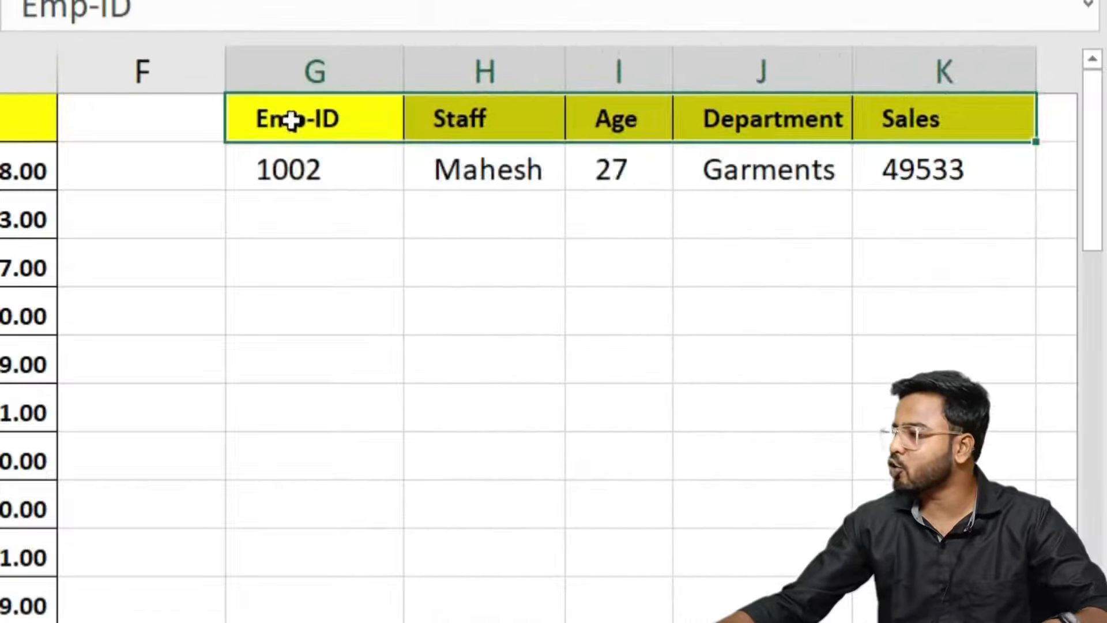
pyautogui.moveTo(289, 115); pyautogui.dragTo(1001, 168)
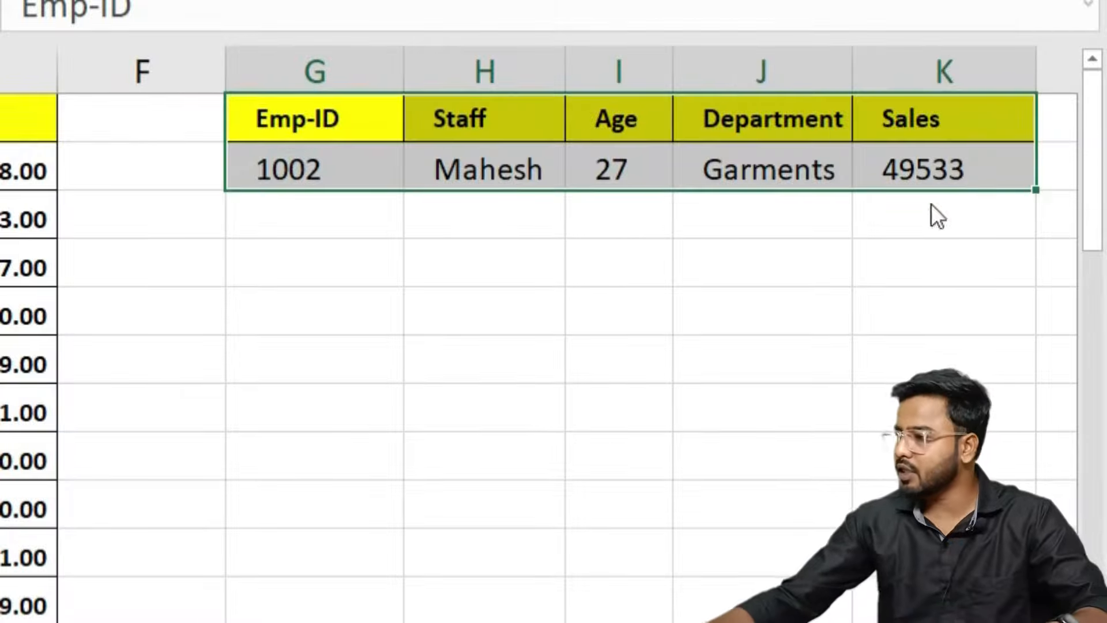
pyautogui.hotkey('ctrl', 'z')
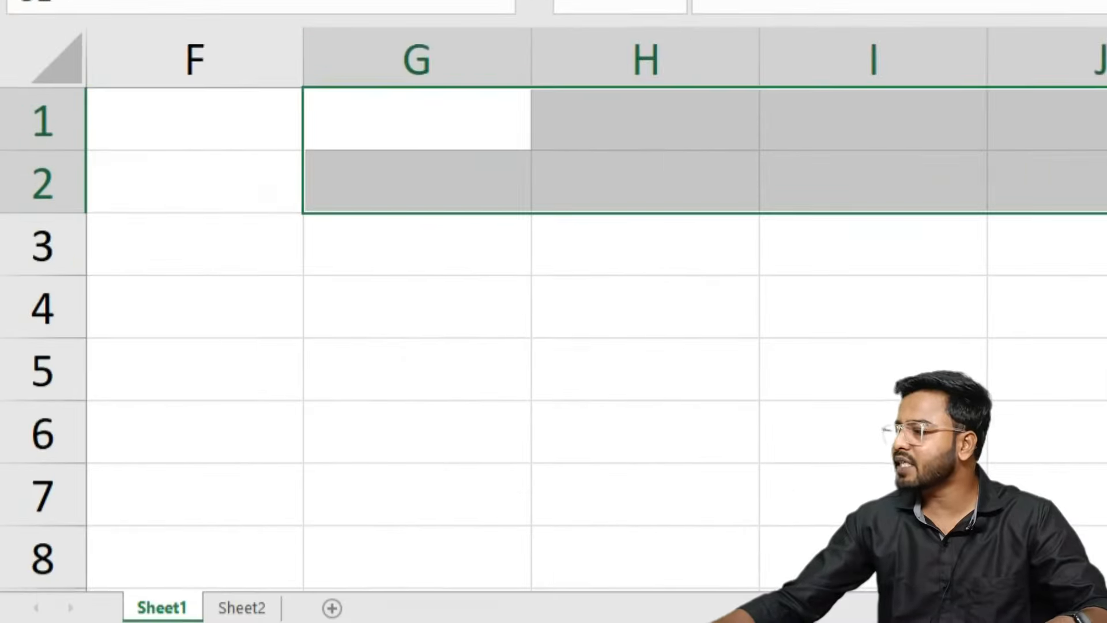
pyautogui.hscroll(-5, 704, 476)
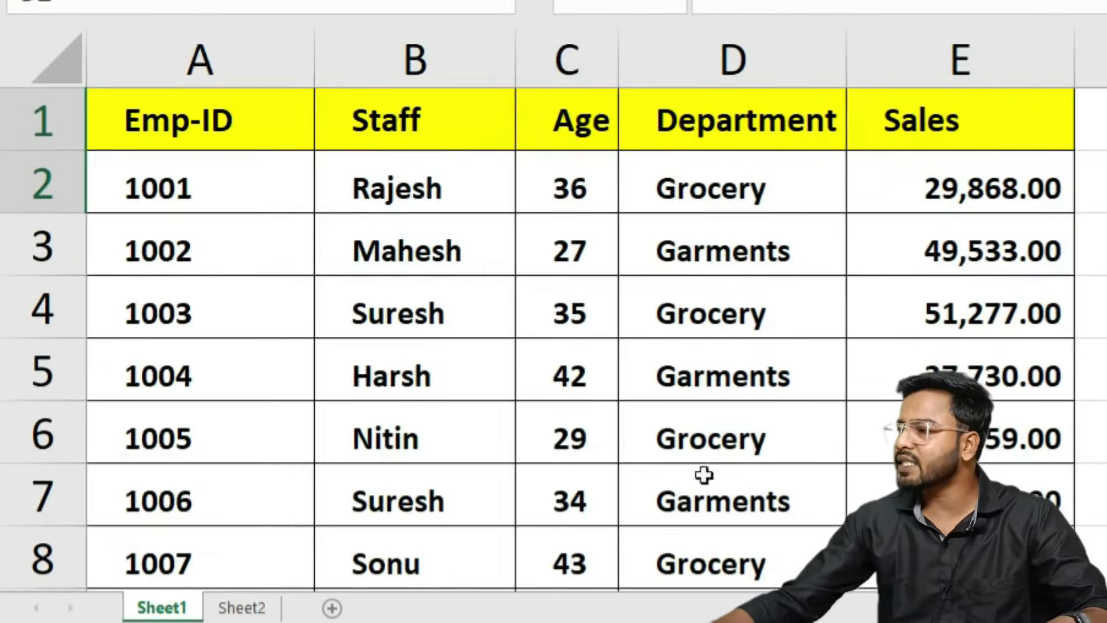
pyautogui.click(465, 334)
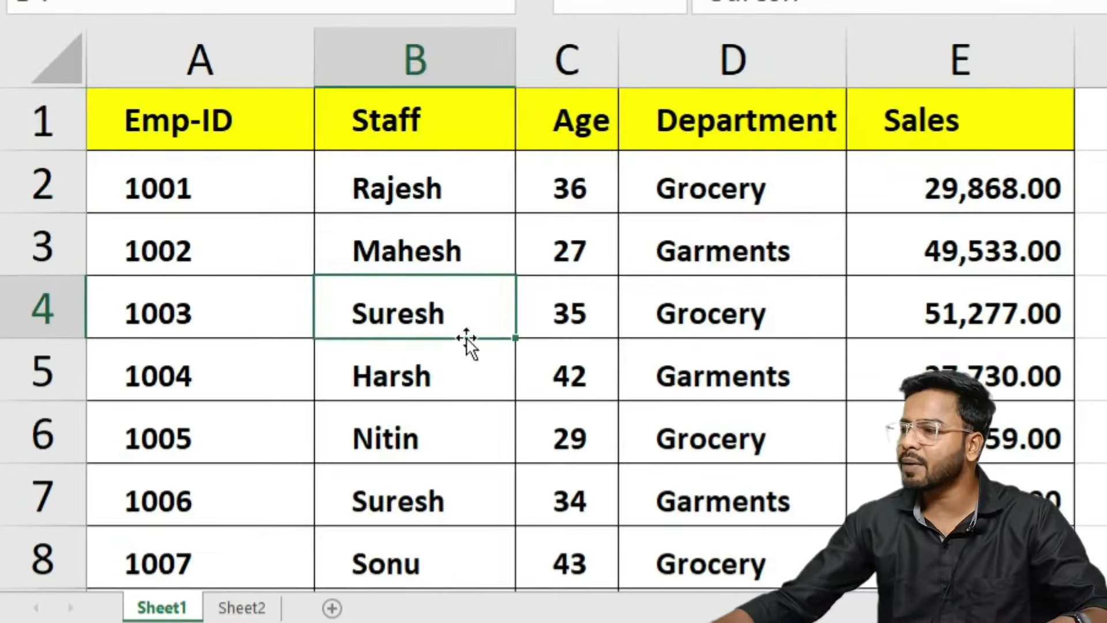
# - Enter 1002 as the Emp-ID in cell A2 of Sheet2
pyautogui.click(270, 617)
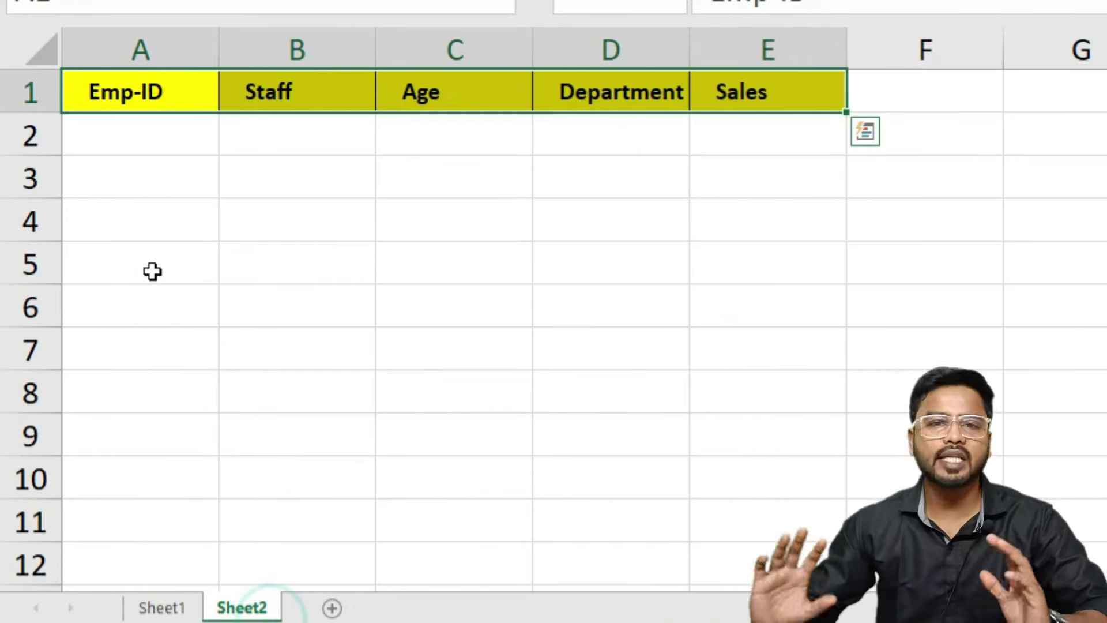
pyautogui.doubleClick(179, 126)
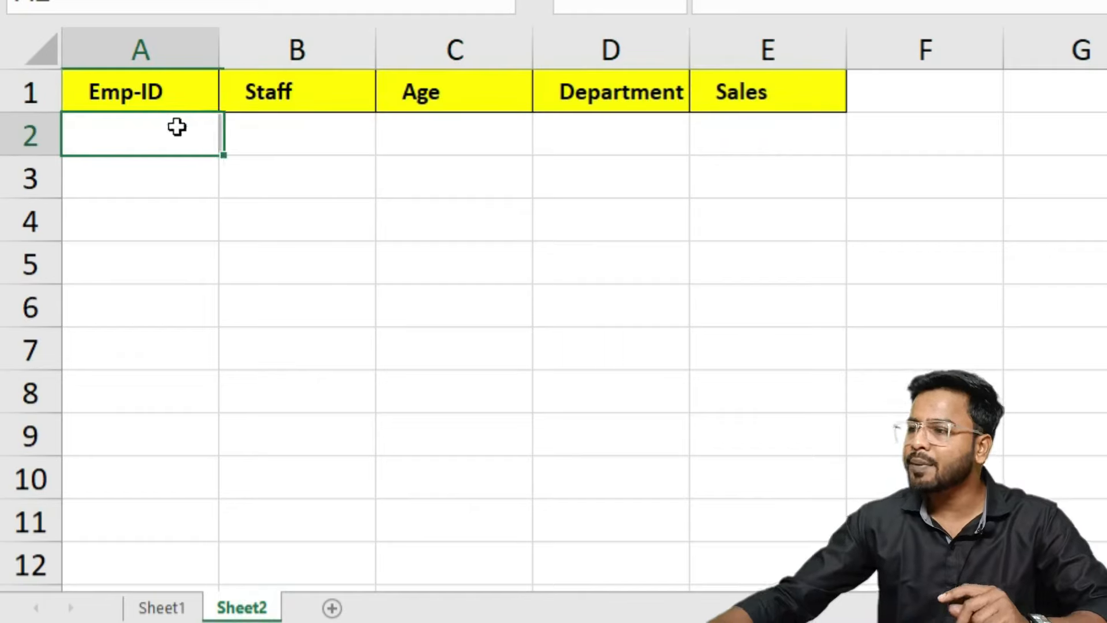
pyautogui.write('1002')
pyautogui.press('Tab')
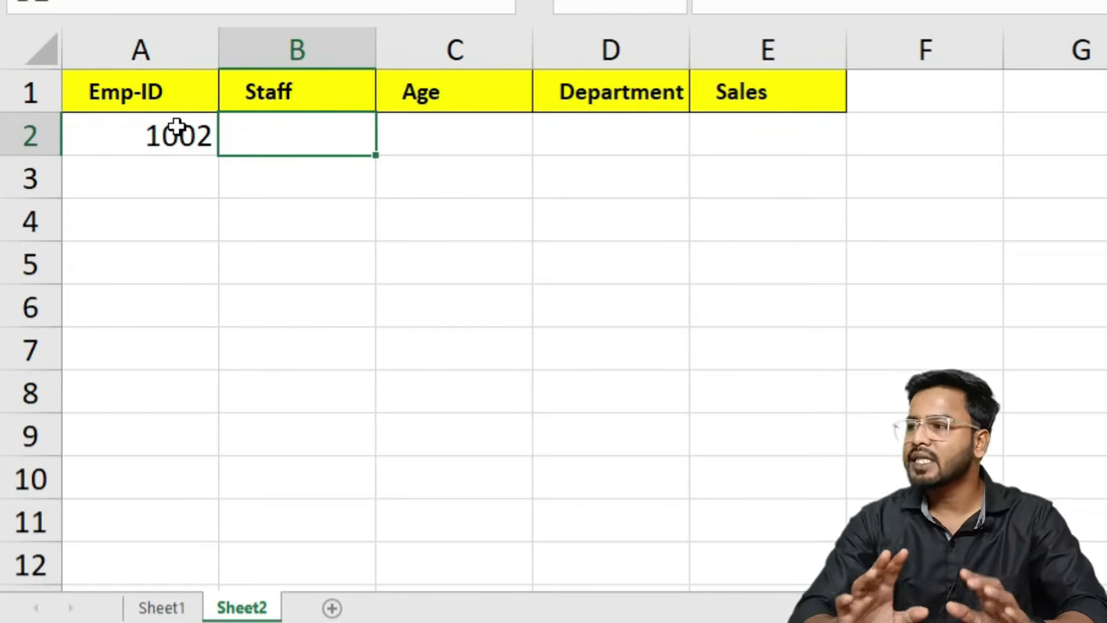
# - Start a VLOOKUP formula in B2 of Sheet2 with the absolute reference $A$2 as the lookup value
pyautogui.write('=vlo')
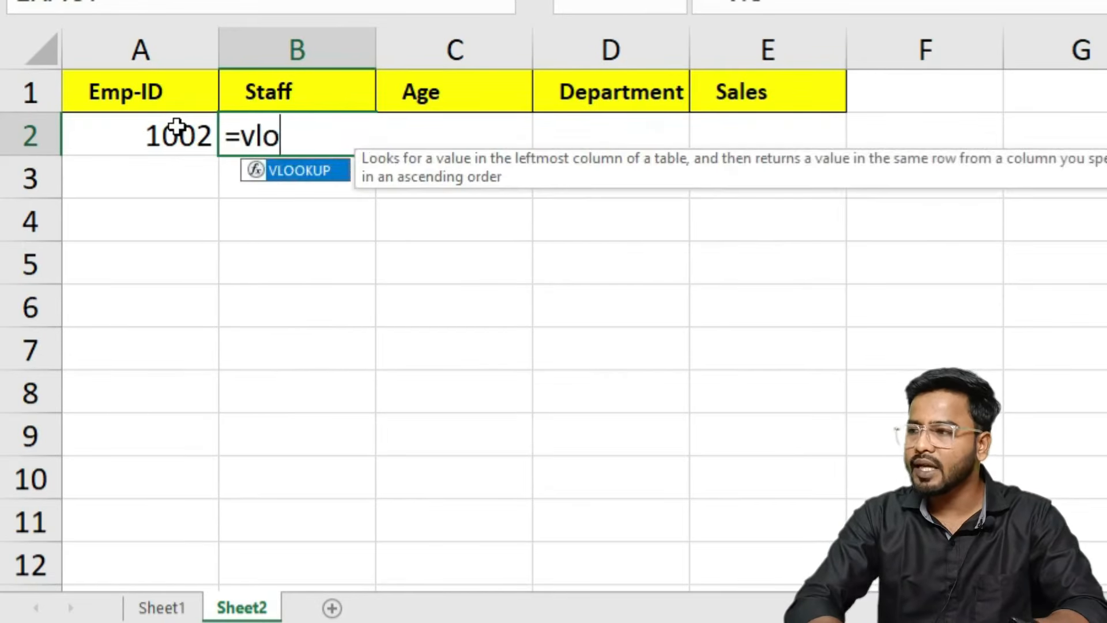
pyautogui.press('Tab')
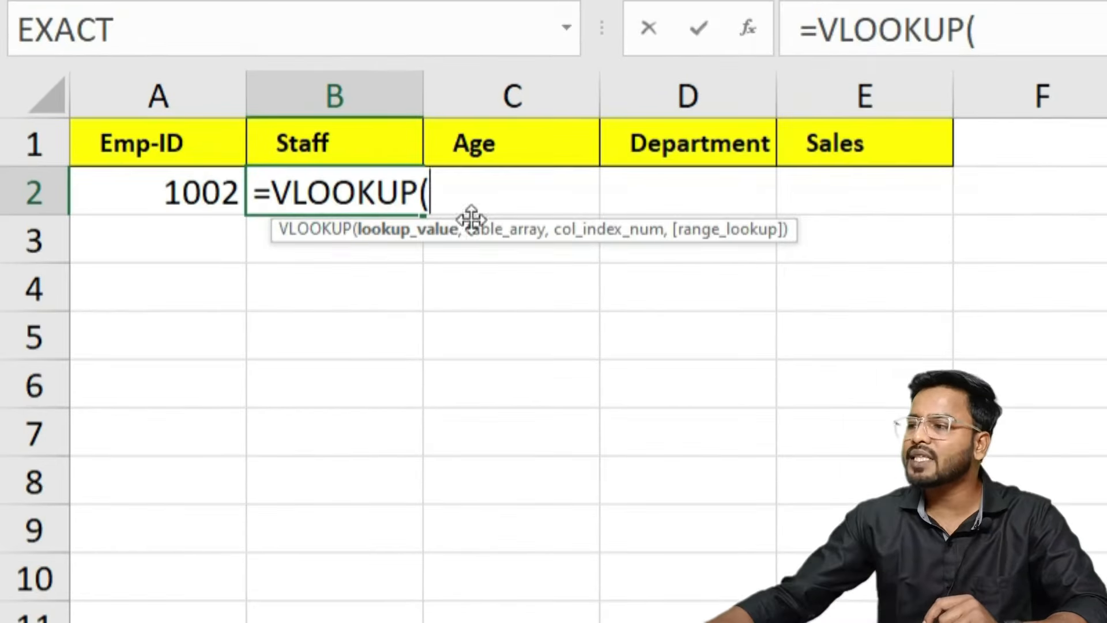
pyautogui.click(176, 137)
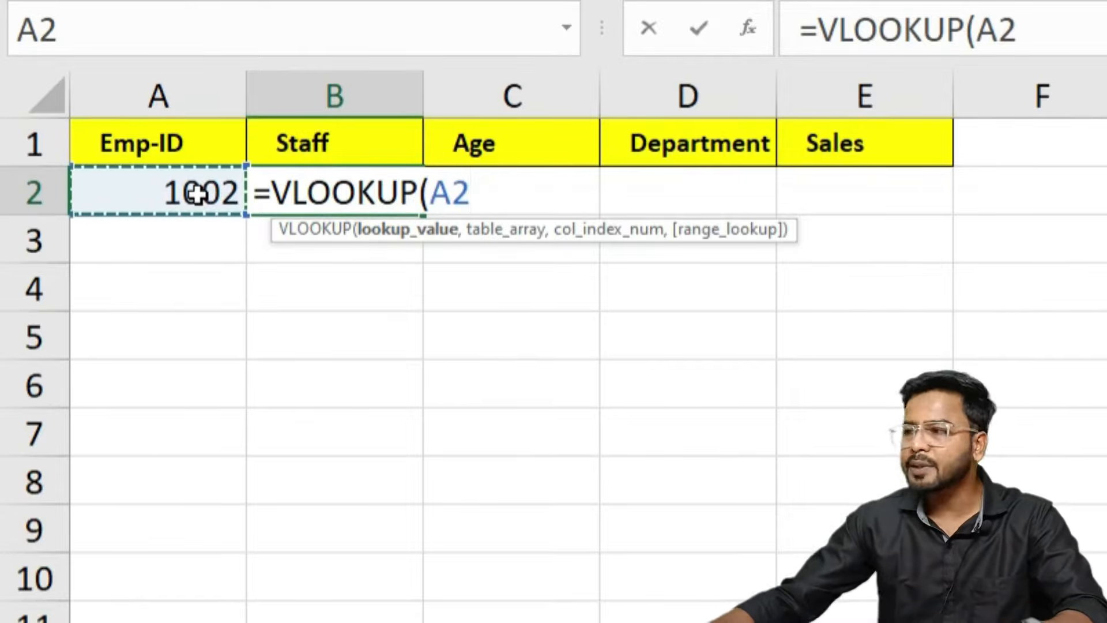
pyautogui.press('F4')
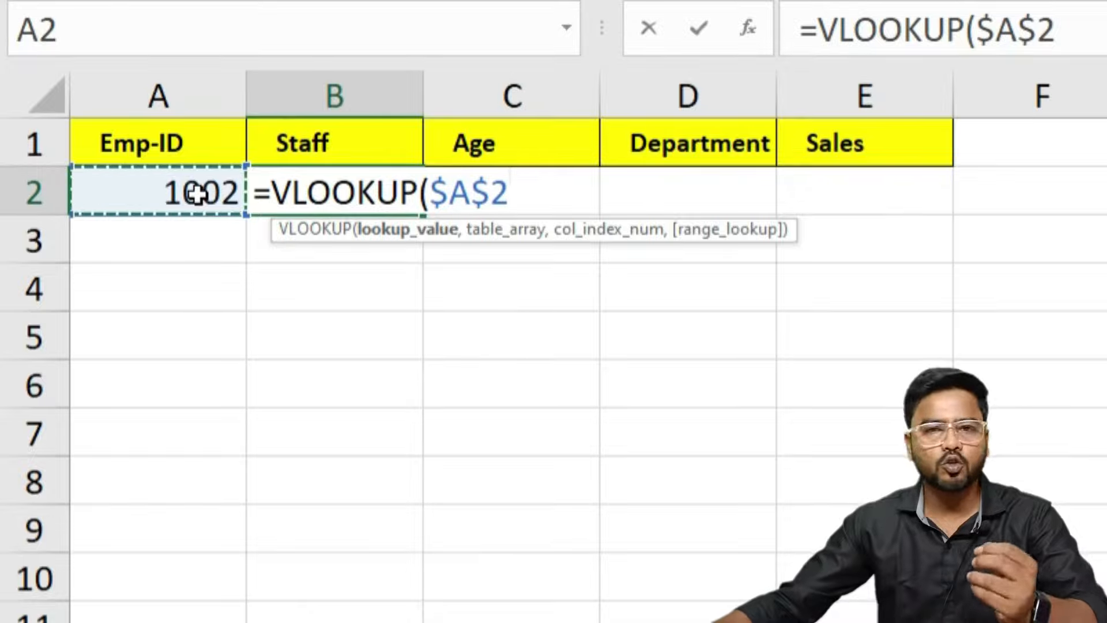
pyautogui.write(',')
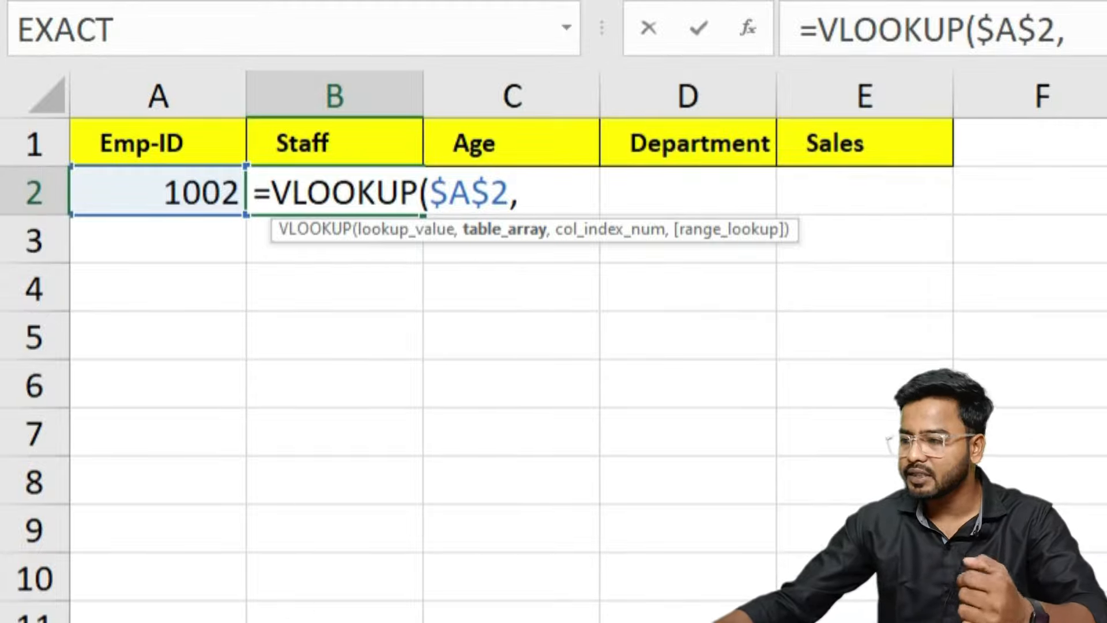
# - Set the VLOOKUP's table array to Sheet1!$A$1:$E$39 and start a nested MATCH as its column index argument
pyautogui.click(144, 581)
pyautogui.click(156, 160)
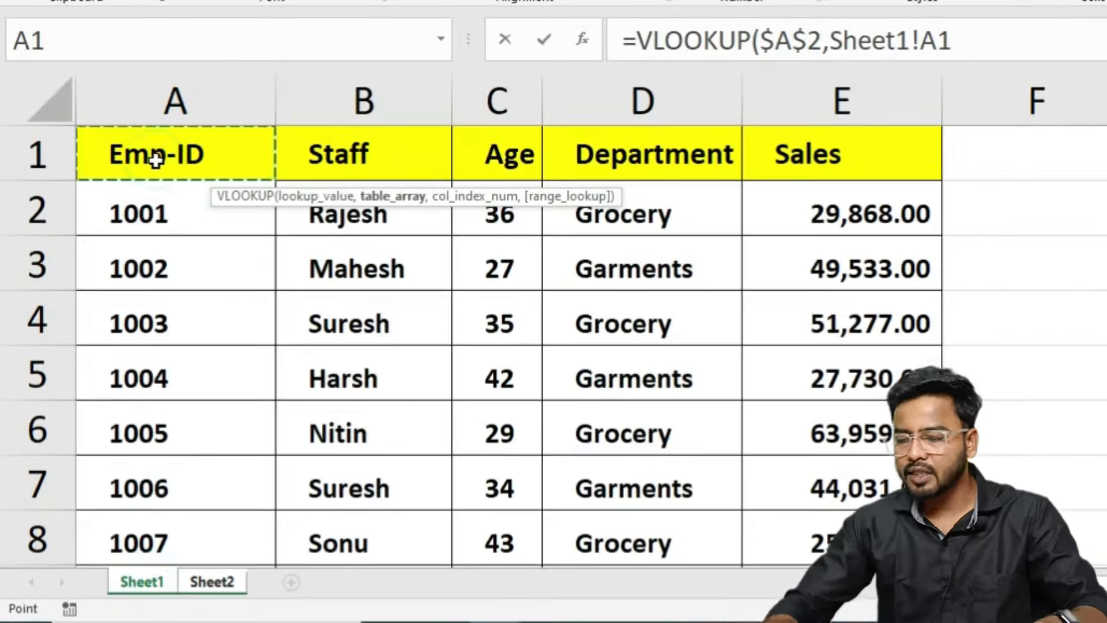
pyautogui.hotkey('ctrl', 'shift', 'Right')
pyautogui.hotkey('ctrl', 'shift', 'Down')
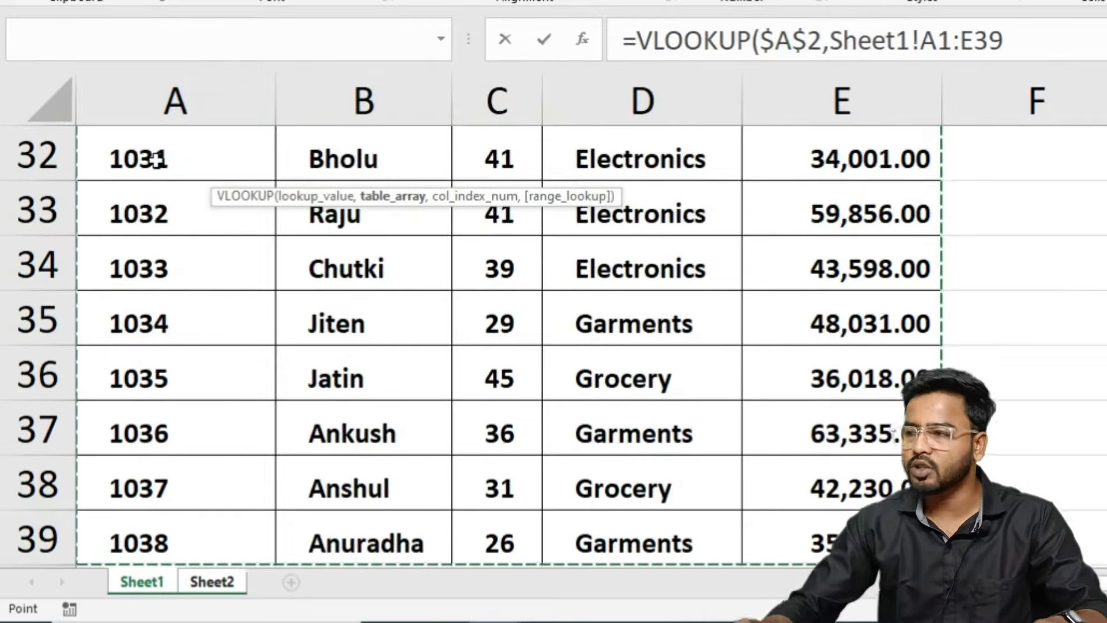
pyautogui.scroll(10, 563, 271)
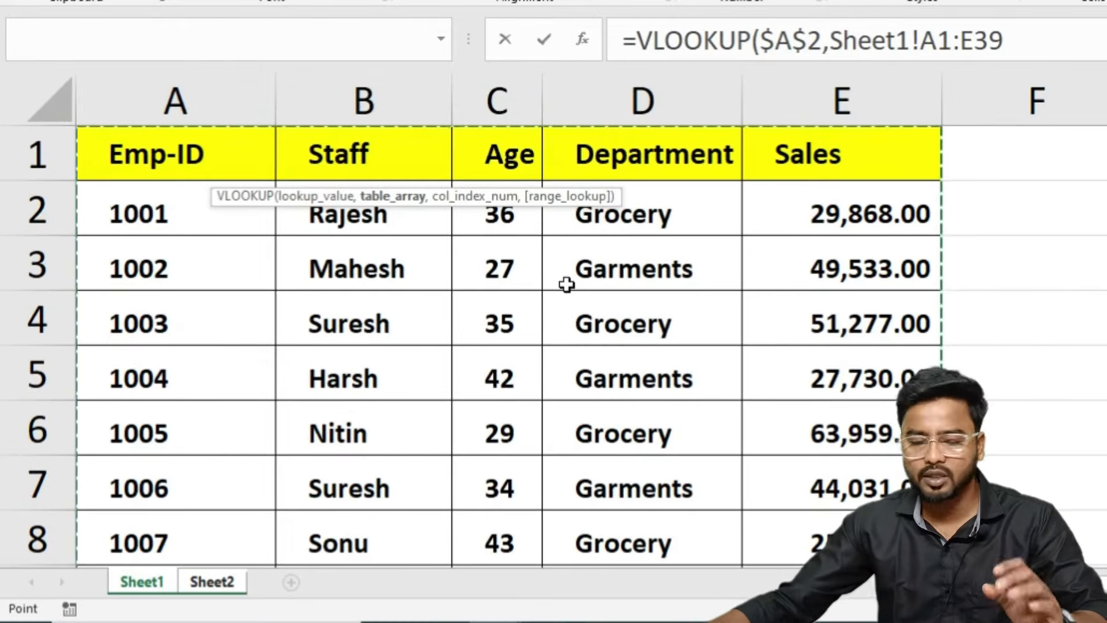
pyautogui.press('F4')
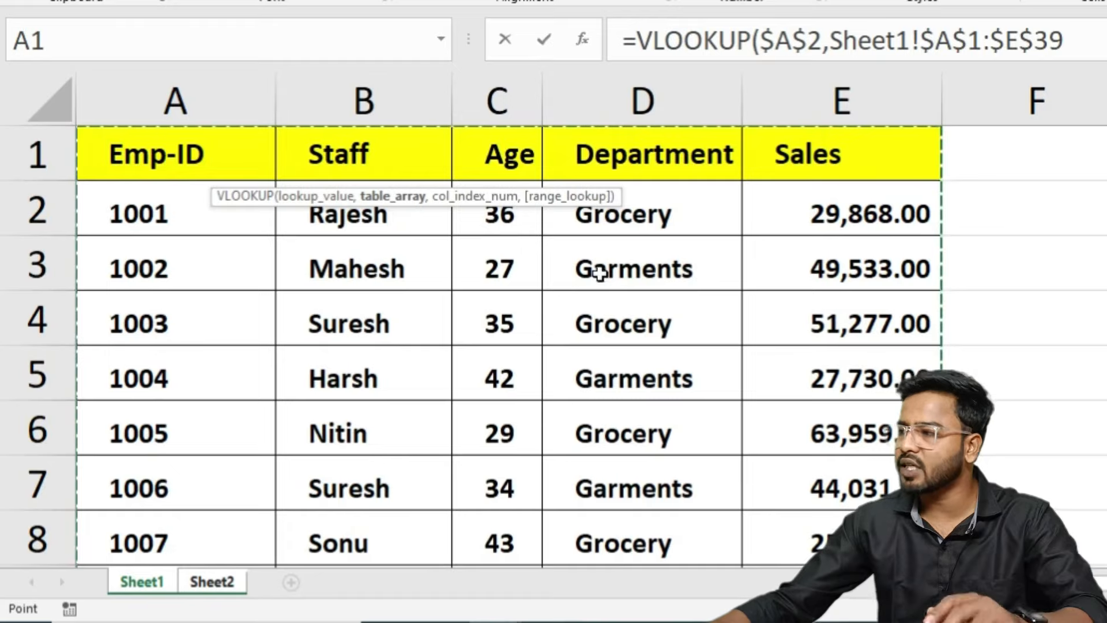
pyautogui.write(',')
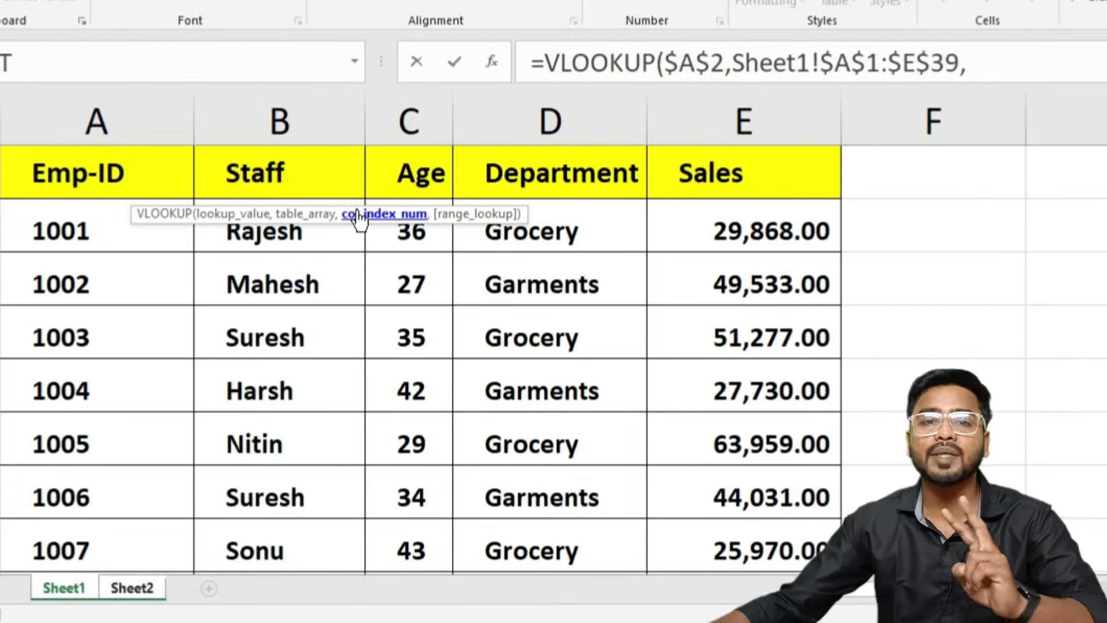
pyautogui.write('match')
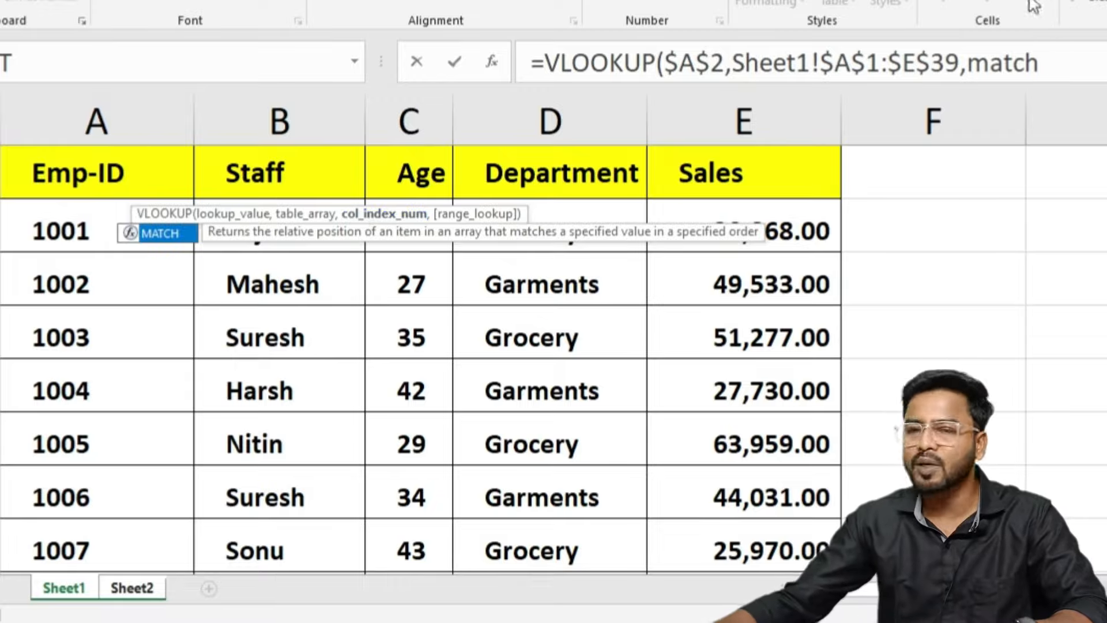
pyautogui.press('Tab')
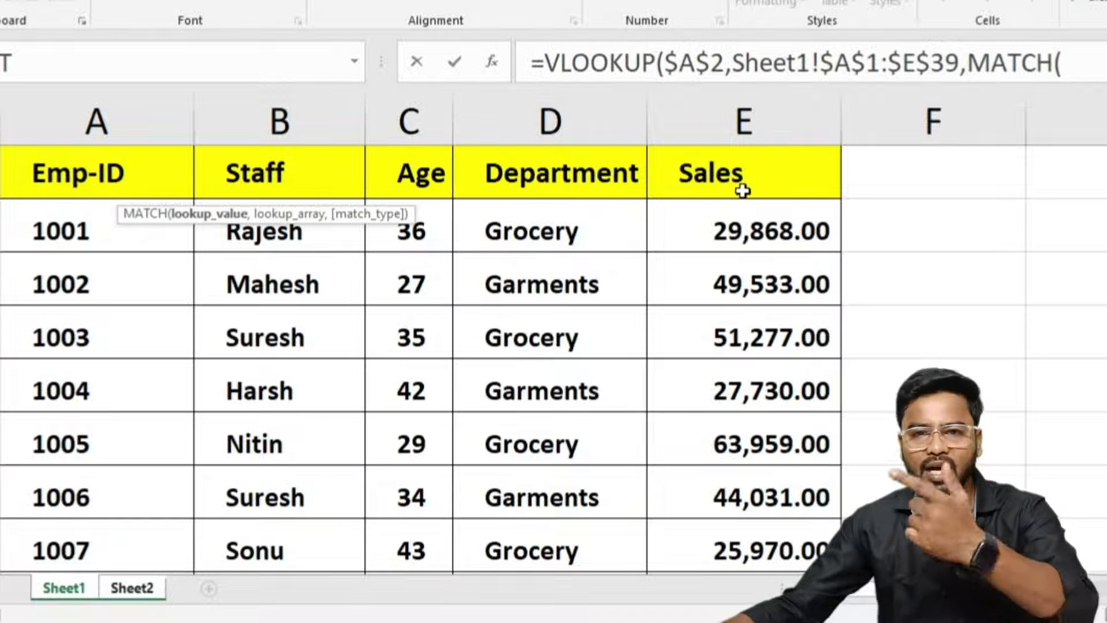
pyautogui.click(127, 588)
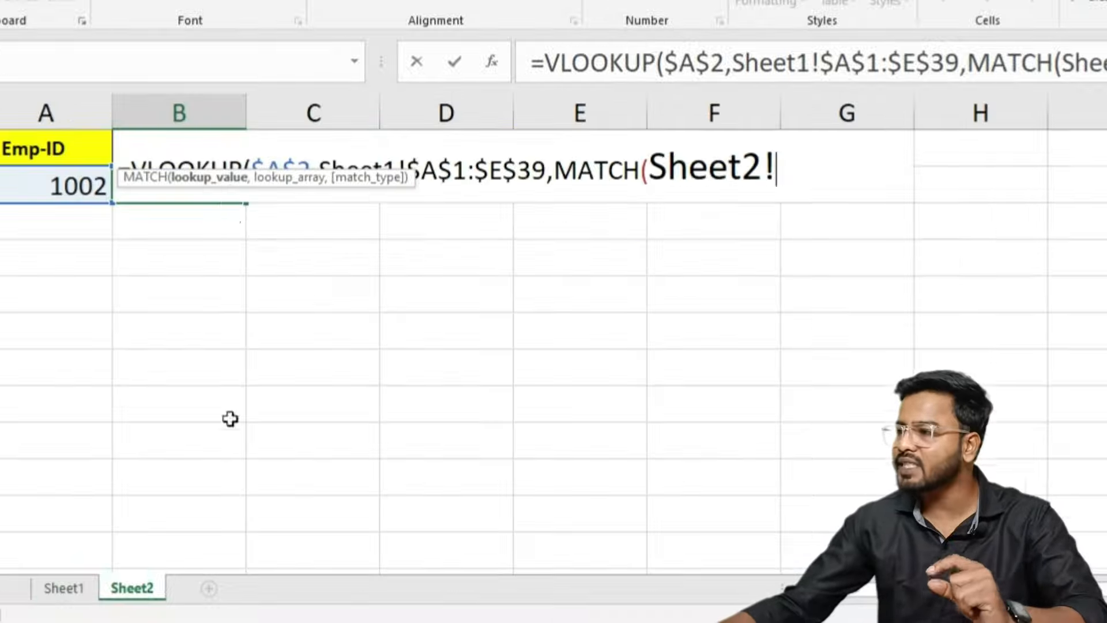
pyautogui.click(60, 594)
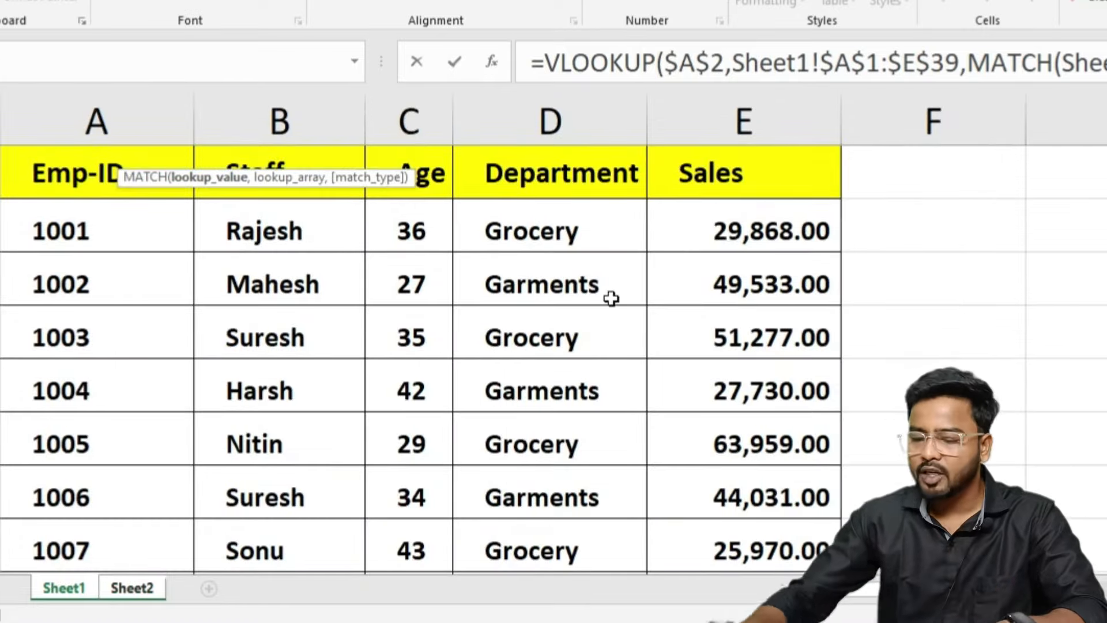
pyautogui.press('BackSpace')
pyautogui.press('BackSpace')
pyautogui.press('BackSpace')
pyautogui.press('BackSpace')
pyautogui.press('BackSpace')
pyautogui.press('BackSpace')
pyautogui.press('BackSpace')
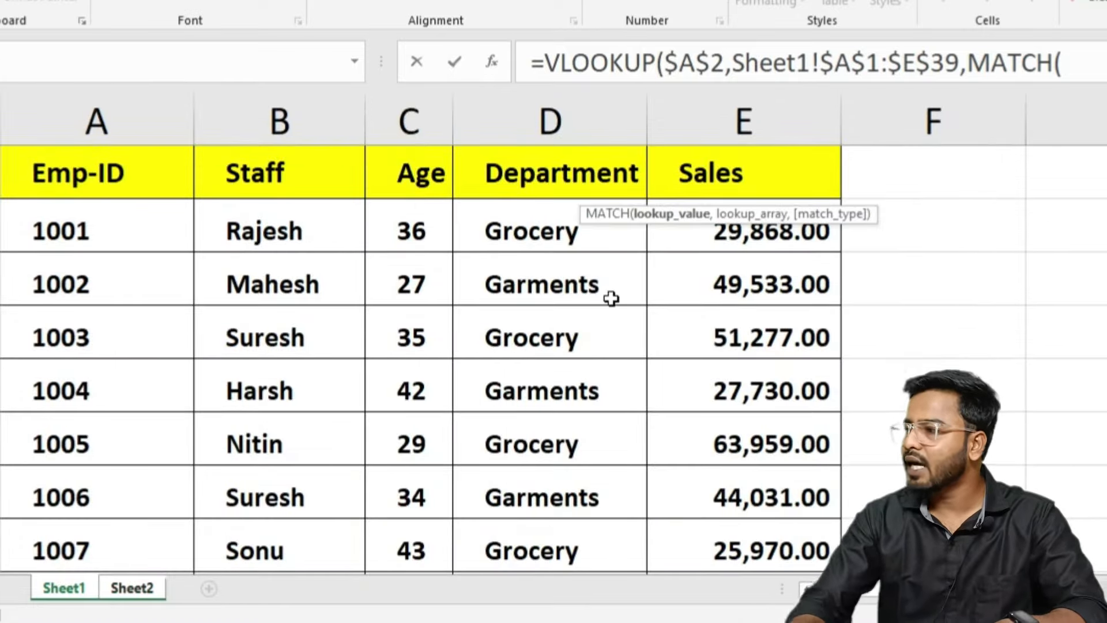
# - Complete the nested MATCH with Sheet1!B1, Sheet1!A1:E1 and match type 0, then enter the VLOOKUP with exact match 0
pyautogui.click(283, 171)
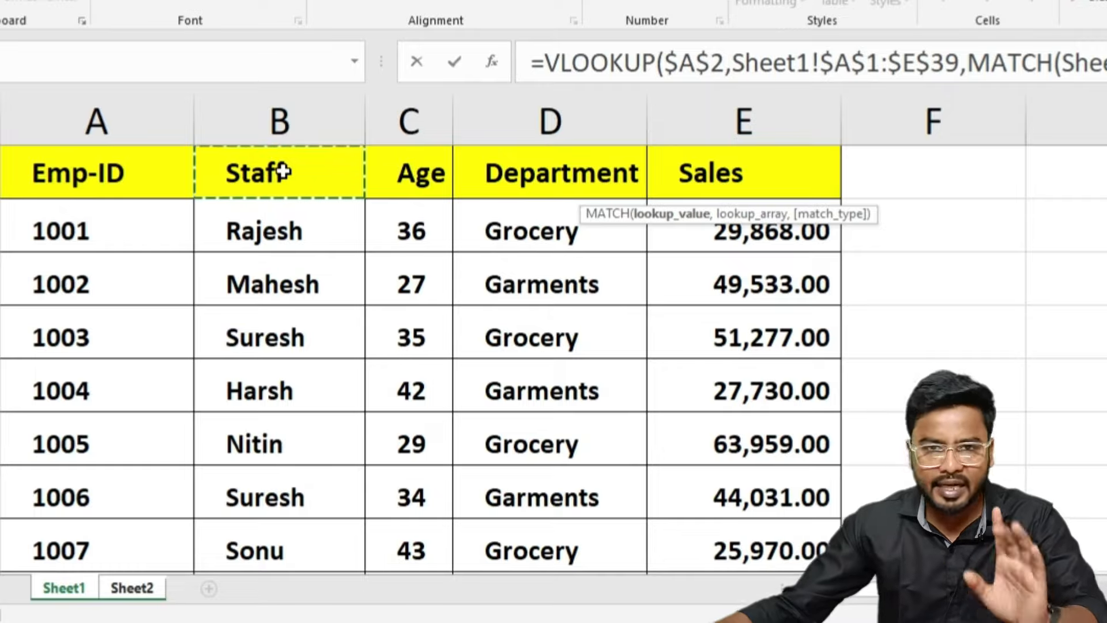
pyautogui.write(',')
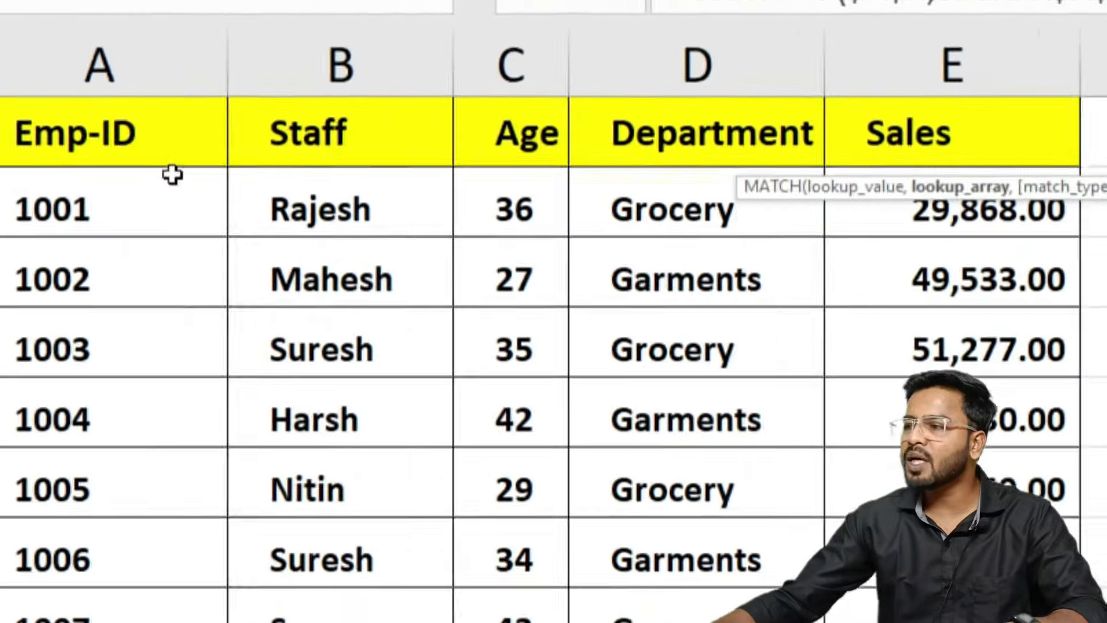
pyautogui.click(83, 170)
pyautogui.moveTo(105, 118); pyautogui.dragTo(981, 109)
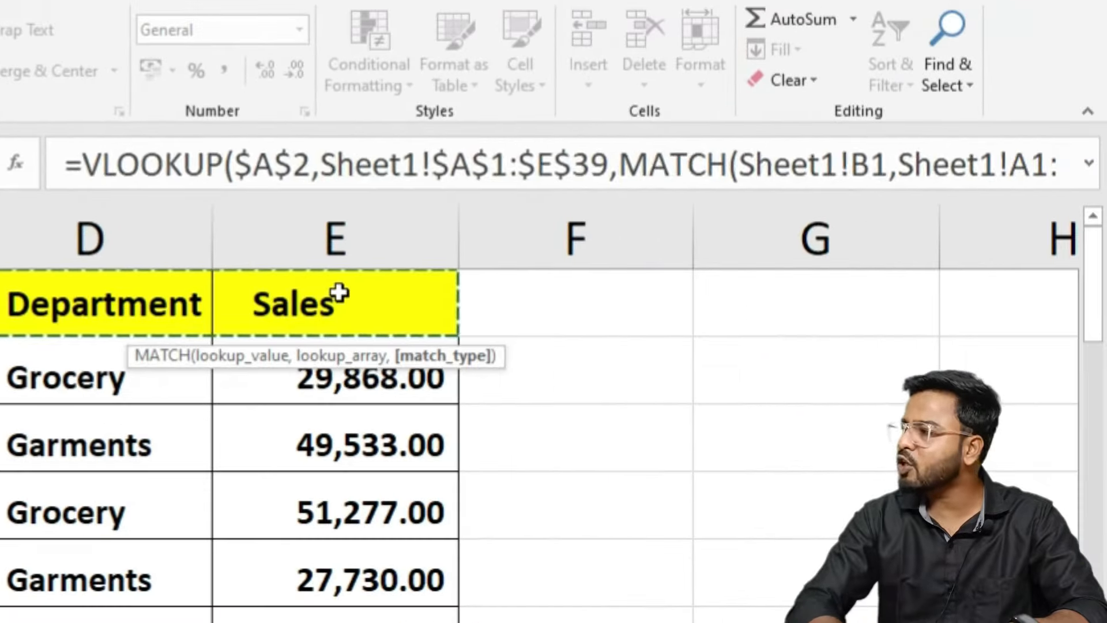
pyautogui.write(',')
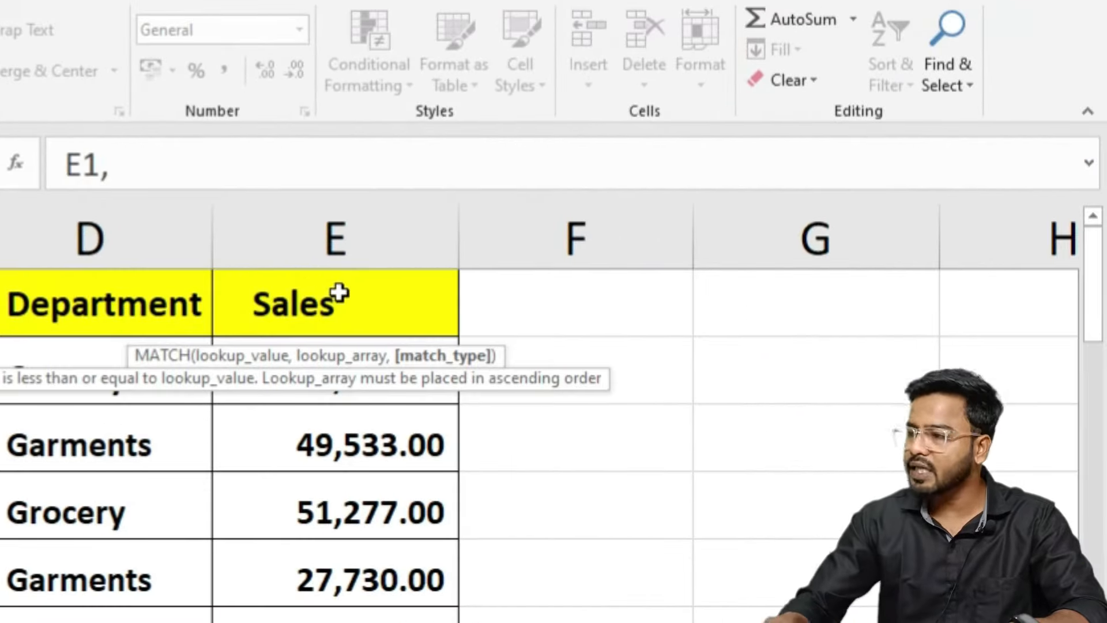
pyautogui.write('0')
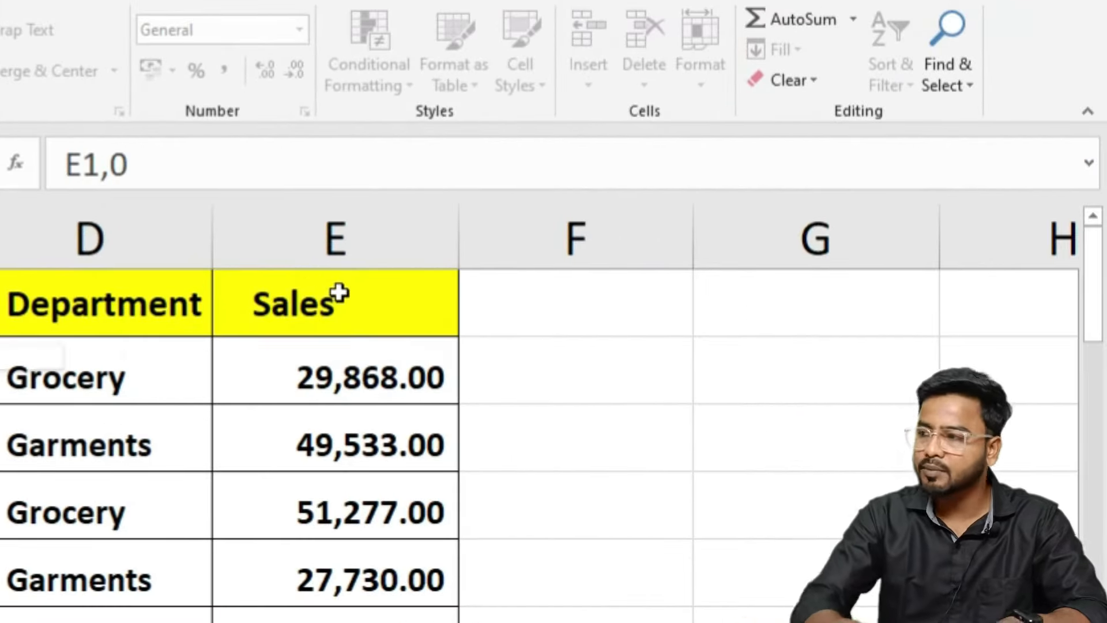
pyautogui.write('),0')
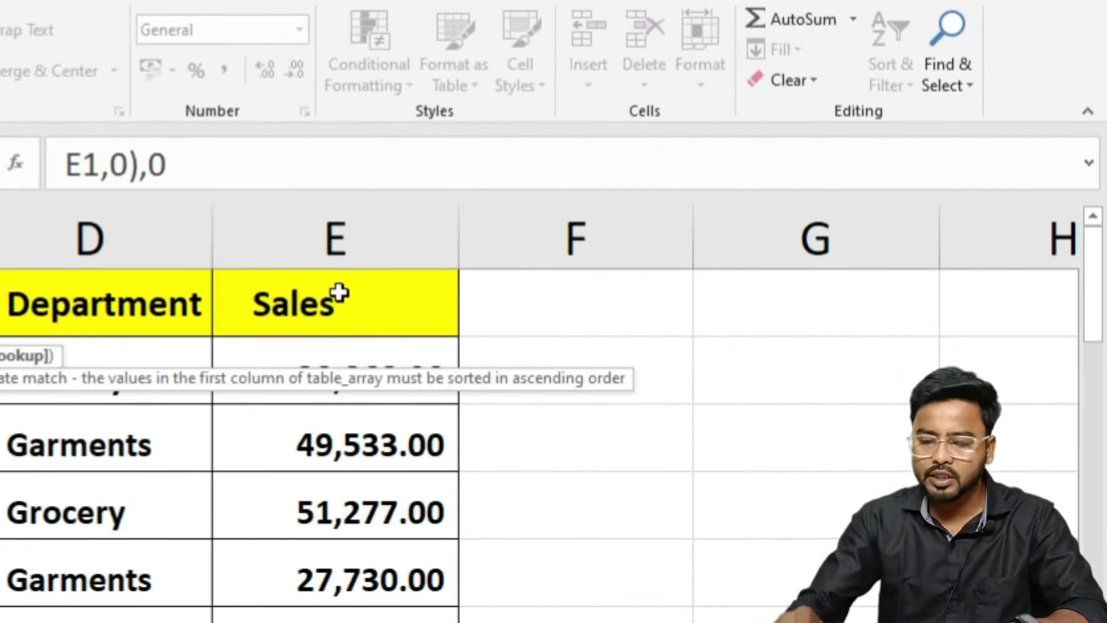
pyautogui.write(')')
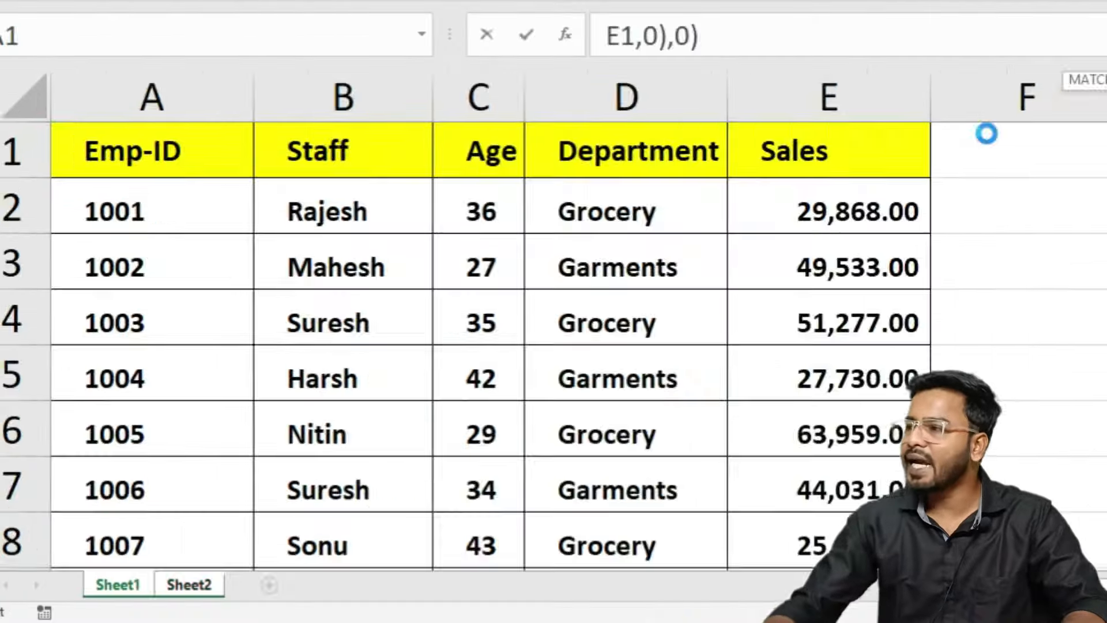
pyautogui.press('Return')
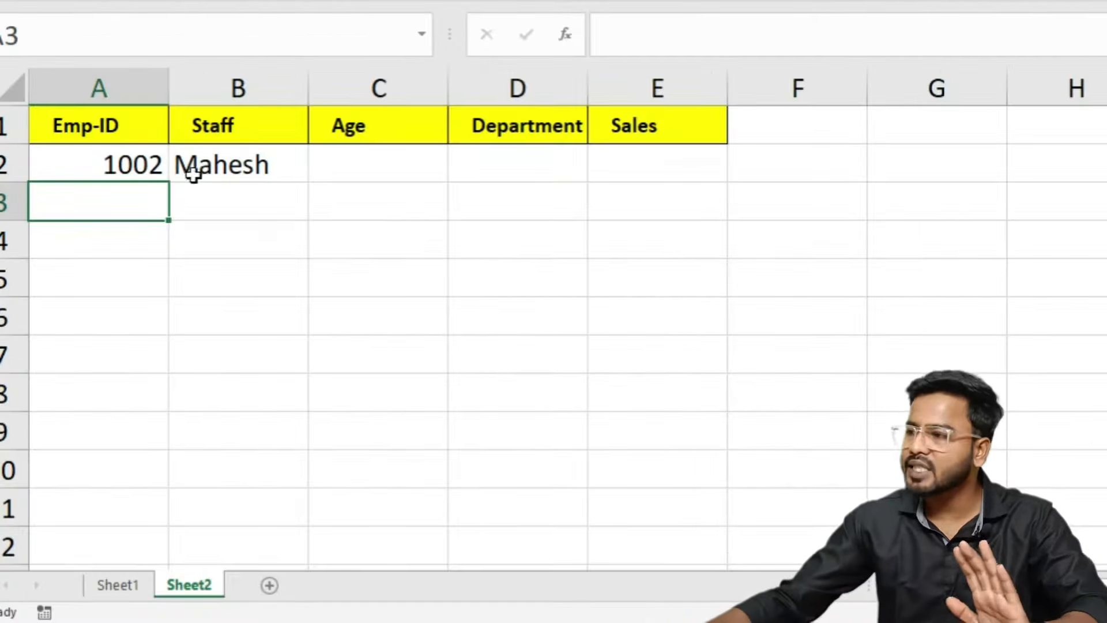
# - Make the MATCH lookup array in the B2 formula absolute as Sheet1!$A$1:$E$1
pyautogui.click(274, 163)
pyautogui.doubleClick(275, 164)
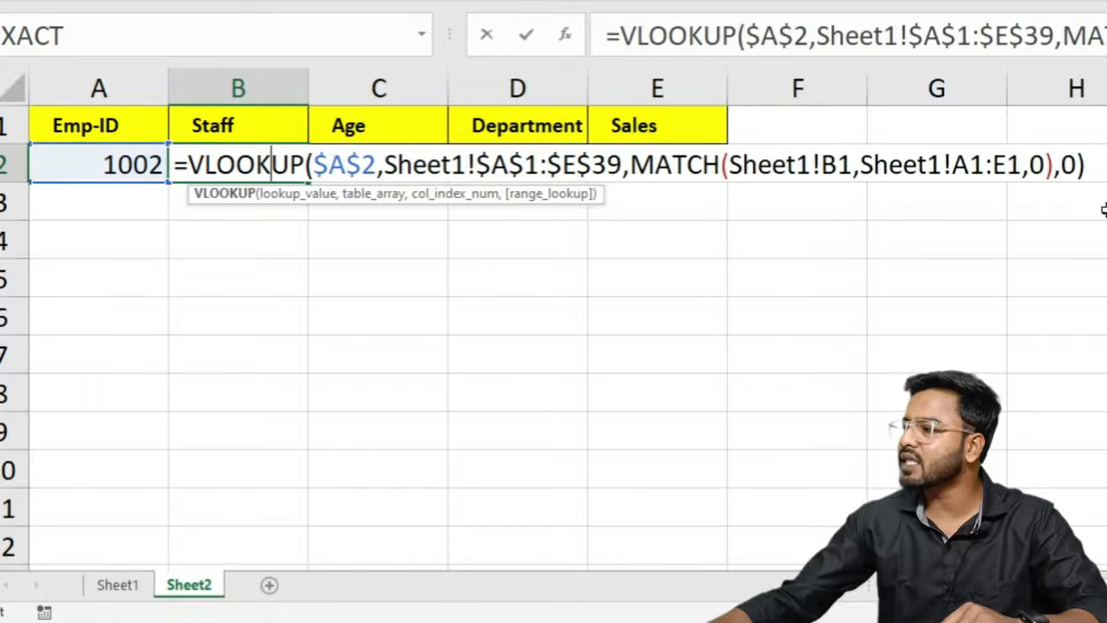
pyautogui.click(979, 163)
pyautogui.press('F4')
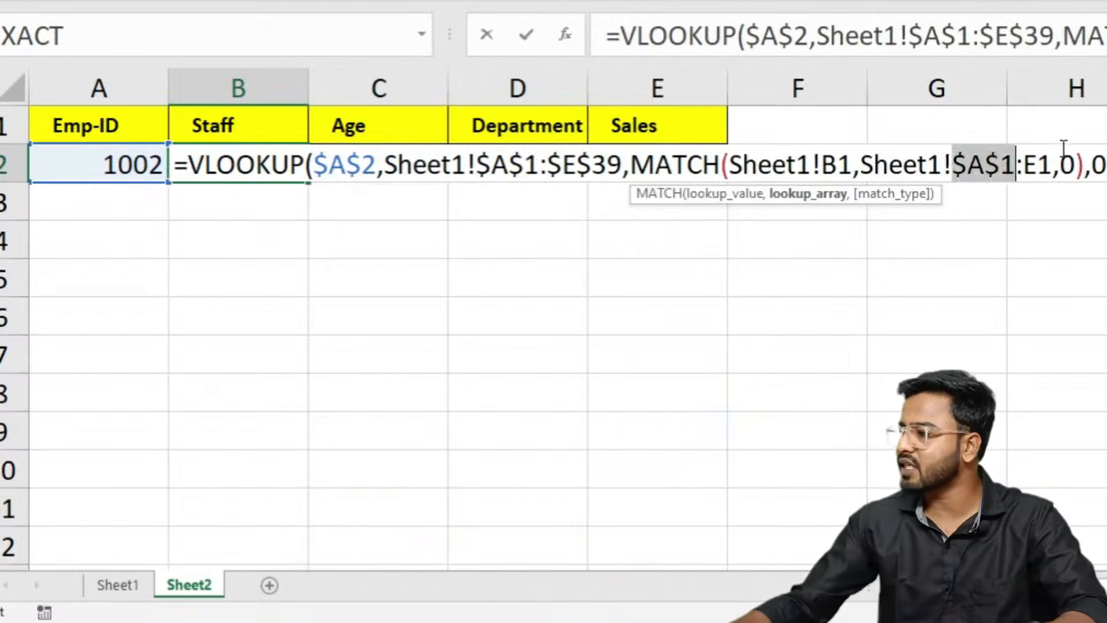
pyautogui.click(1040, 164)
pyautogui.press('F4')
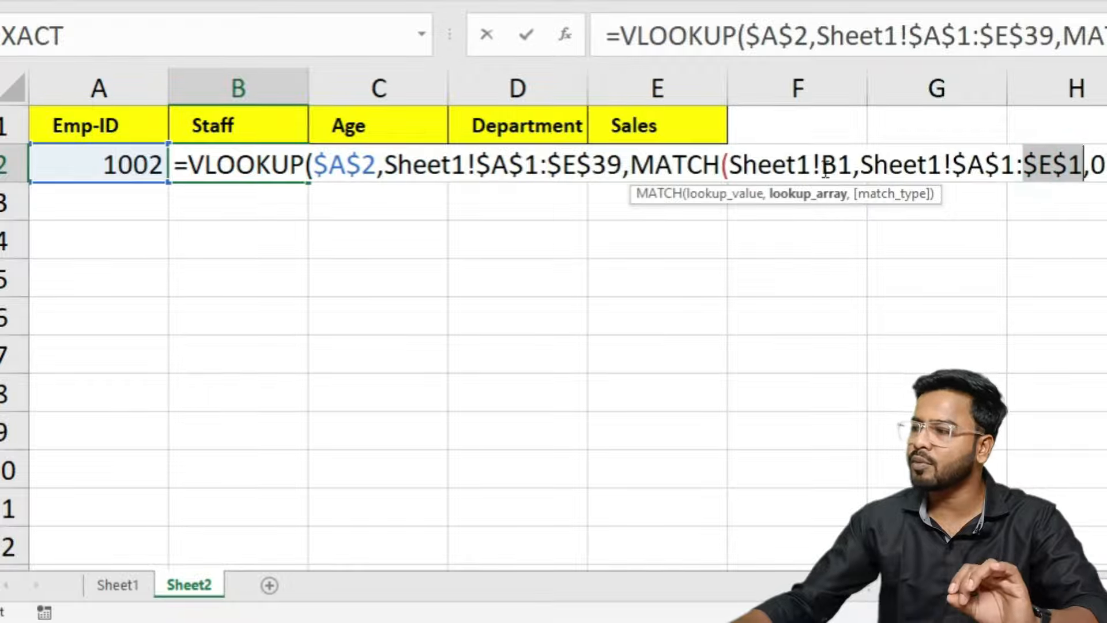
pyautogui.press('Return')
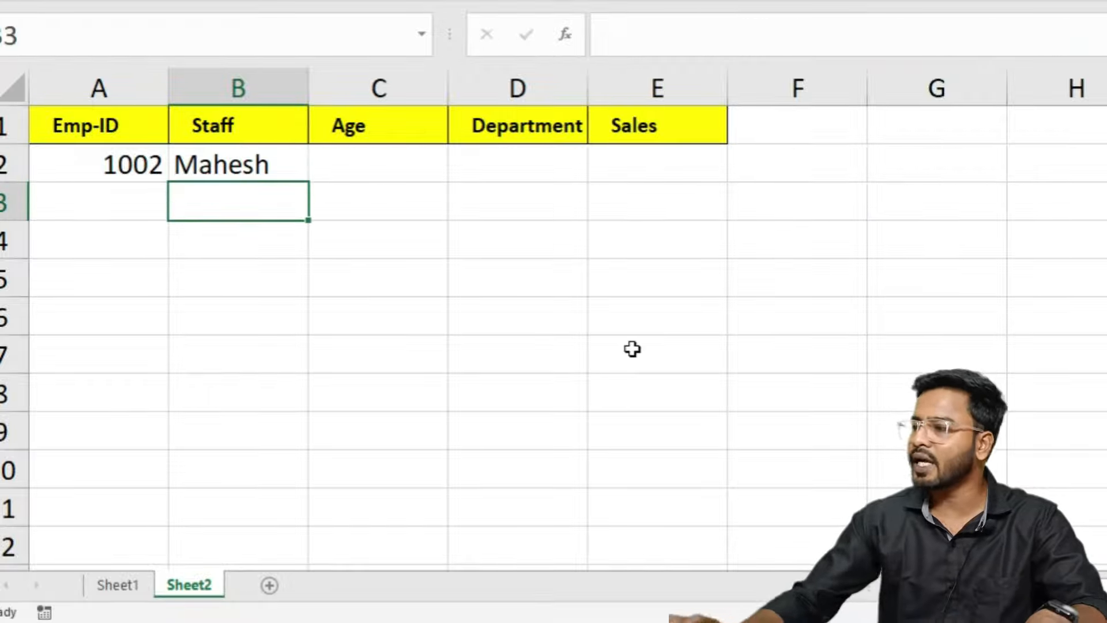
# - Fill the B2 formula across to E2 on Sheet2 and check the details against the Emp-ID 1002 row on Sheet1
pyautogui.click(289, 165)
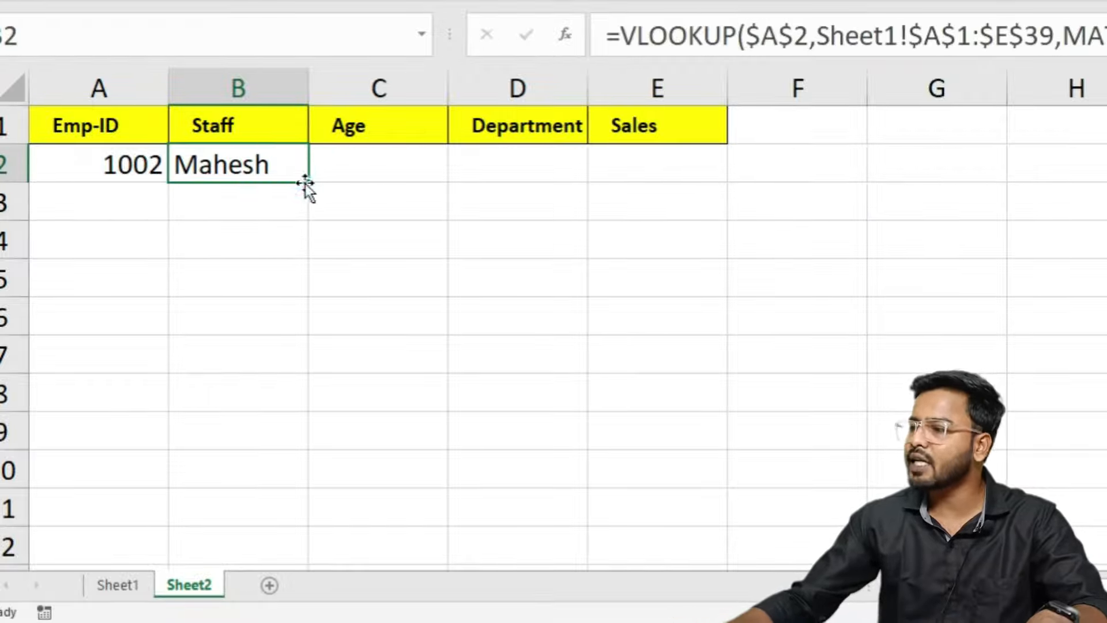
pyautogui.moveTo(309, 183); pyautogui.dragTo(689, 170)
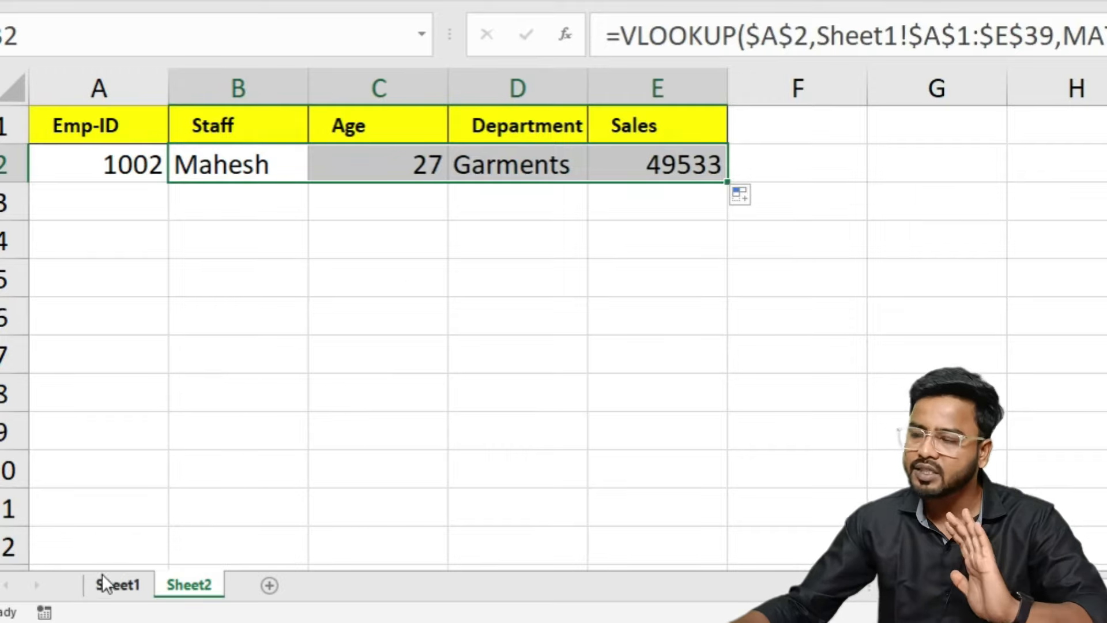
pyautogui.click(120, 583)
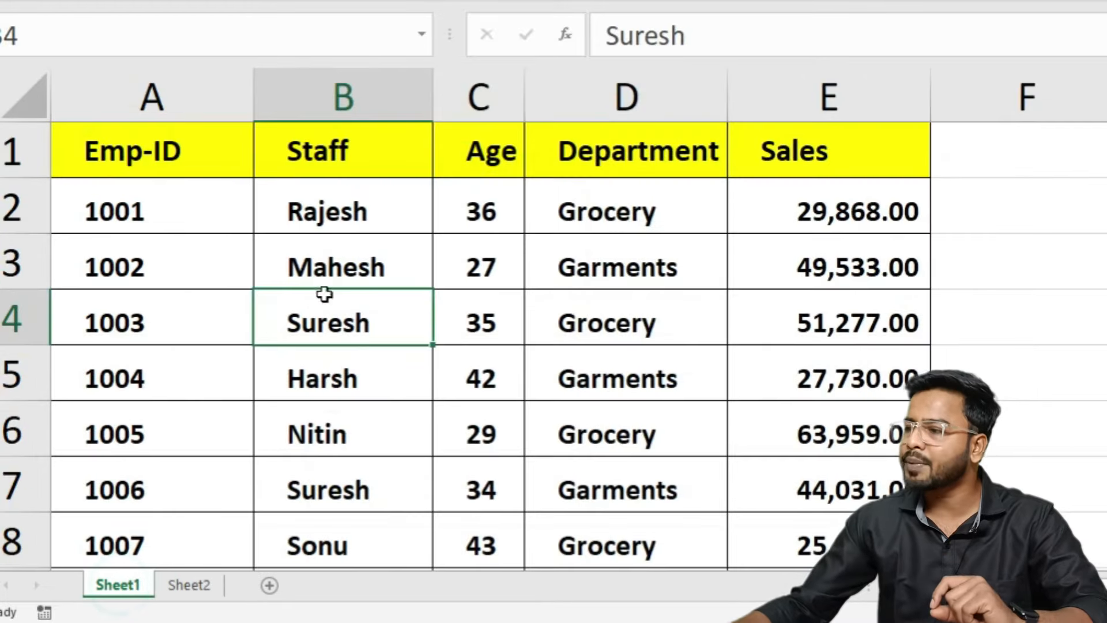
pyautogui.click(367, 266)
pyautogui.click(467, 267)
pyautogui.click(621, 261)
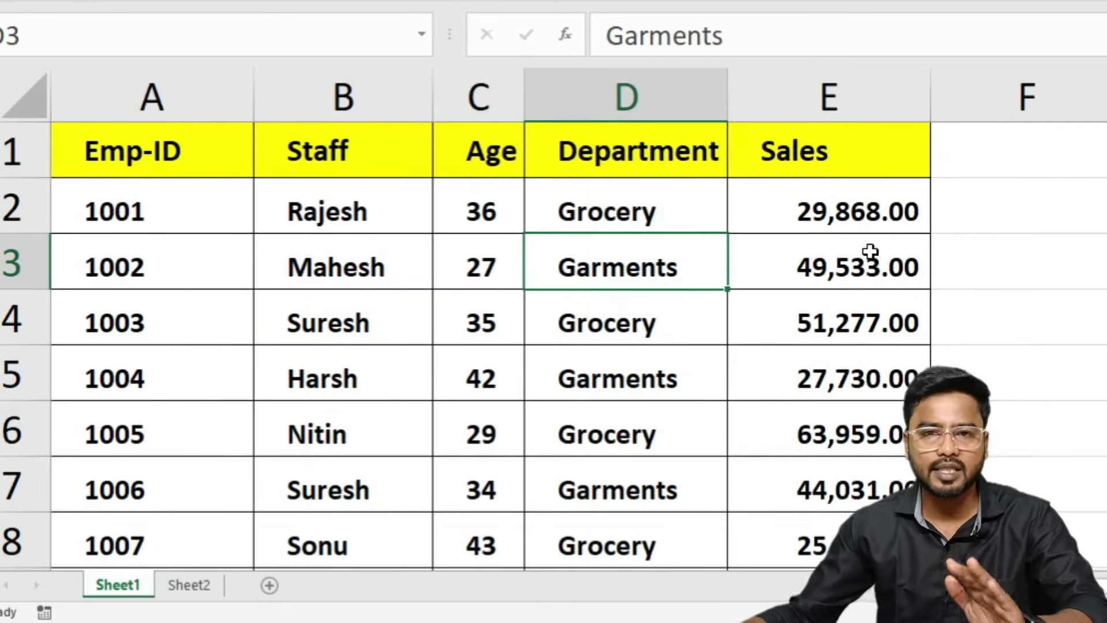
# - Clear B2:E2 on Sheet2 and start a new VLOOKUP in B2 with the absolute reference $A$2 as the lookup value
pyautogui.click(182, 587)
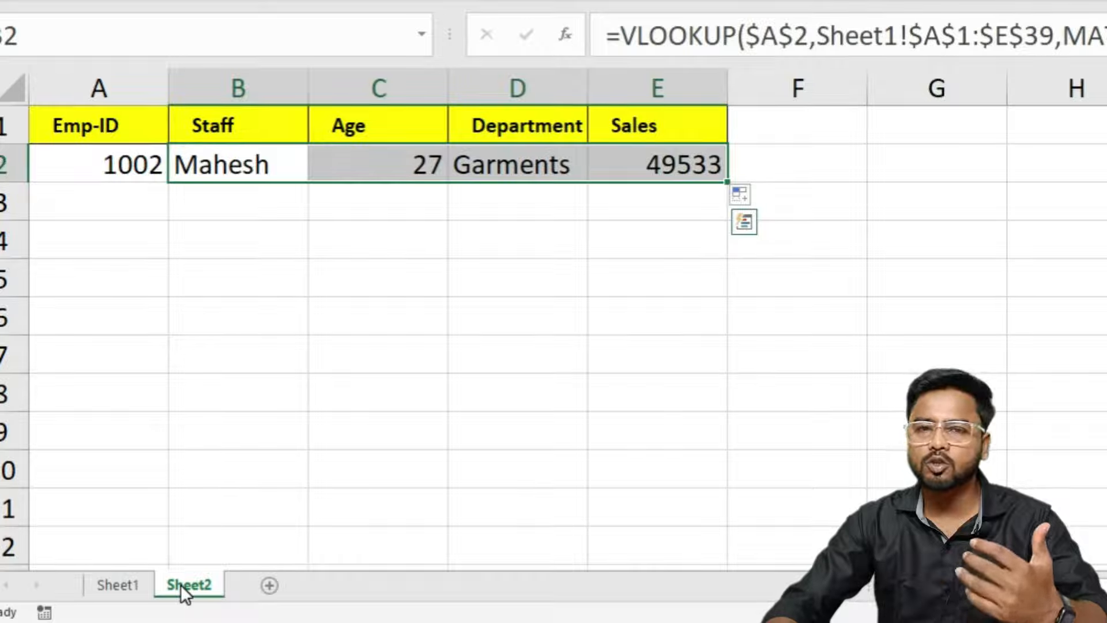
pyautogui.press('Delete')
pyautogui.click(227, 166)
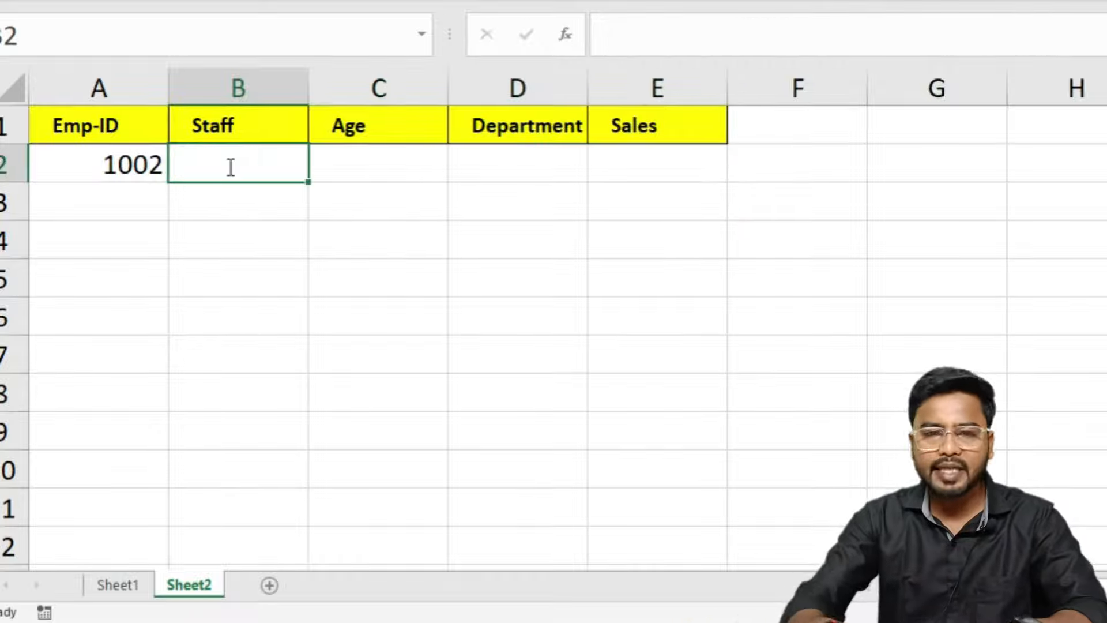
pyautogui.write('=vlo')
pyautogui.press('Tab')
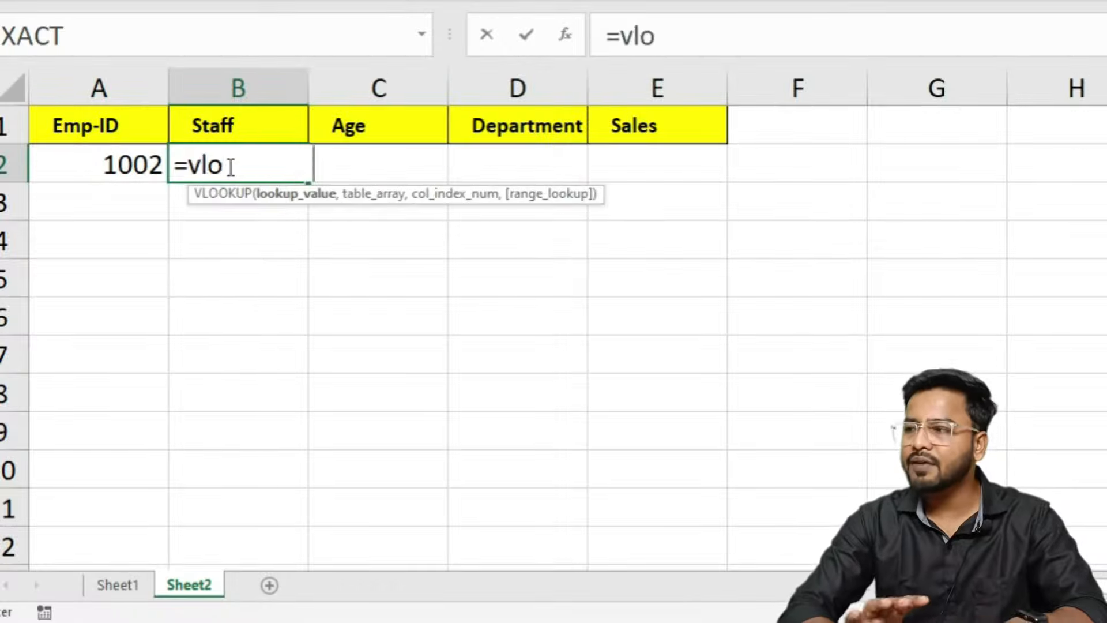
pyautogui.click(113, 169)
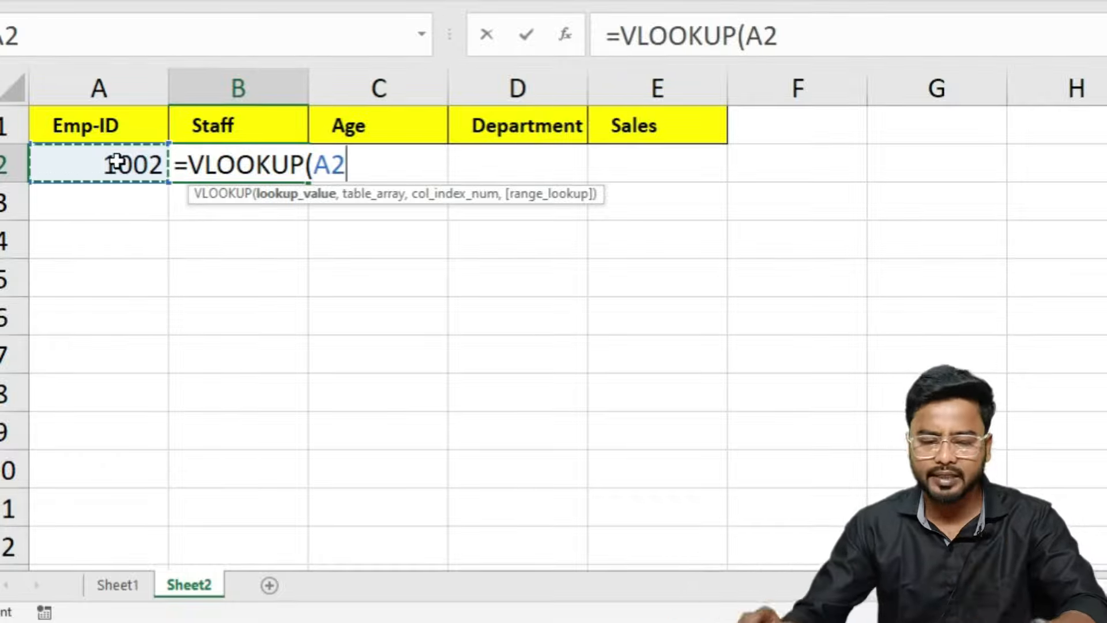
pyautogui.press('F4')
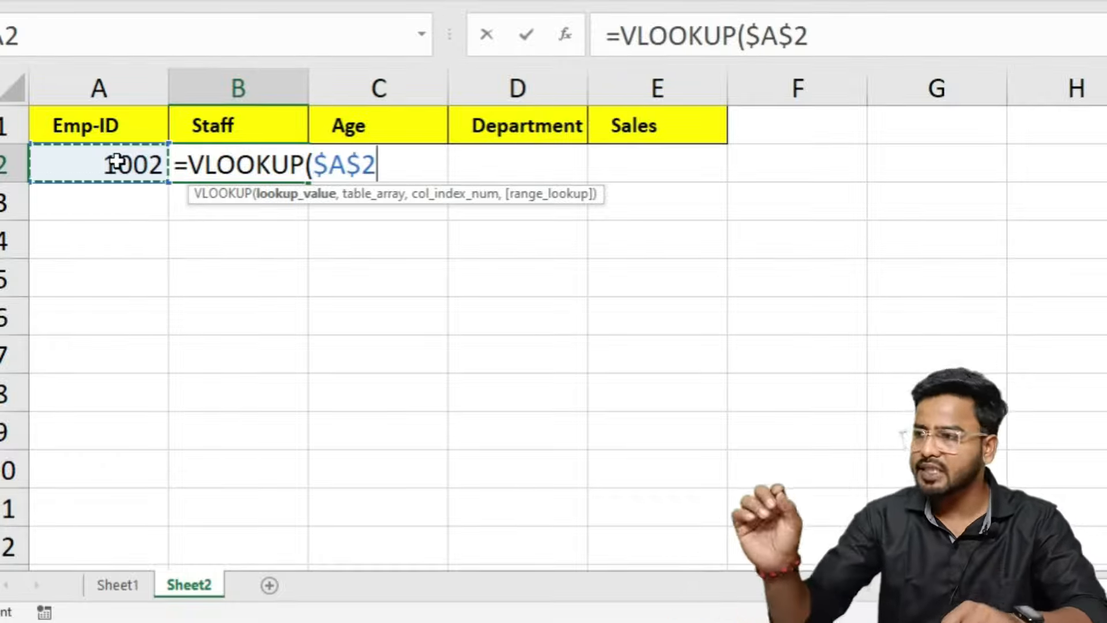
pyautogui.write(',')
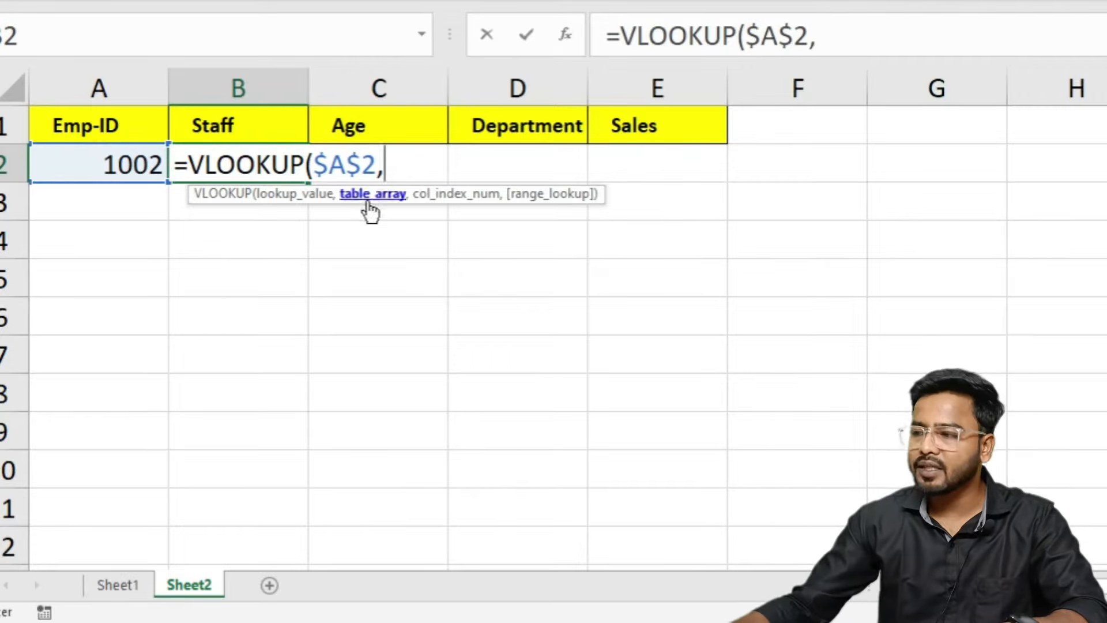
# - Set the VLOOKUP's table array to the absolute range Sheet1!$A$1:$E$39
pyautogui.click(113, 587)
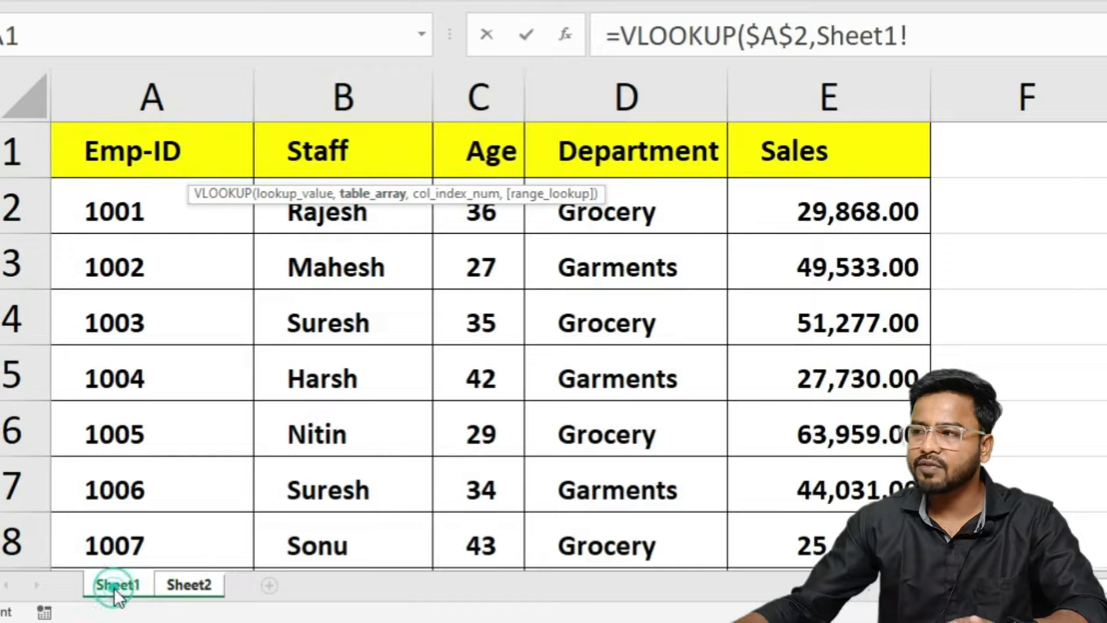
pyautogui.click(119, 165)
pyautogui.hotkey('ctrl', 'shift', 'Right')
pyautogui.hotkey('ctrl', 'shift', 'Left')
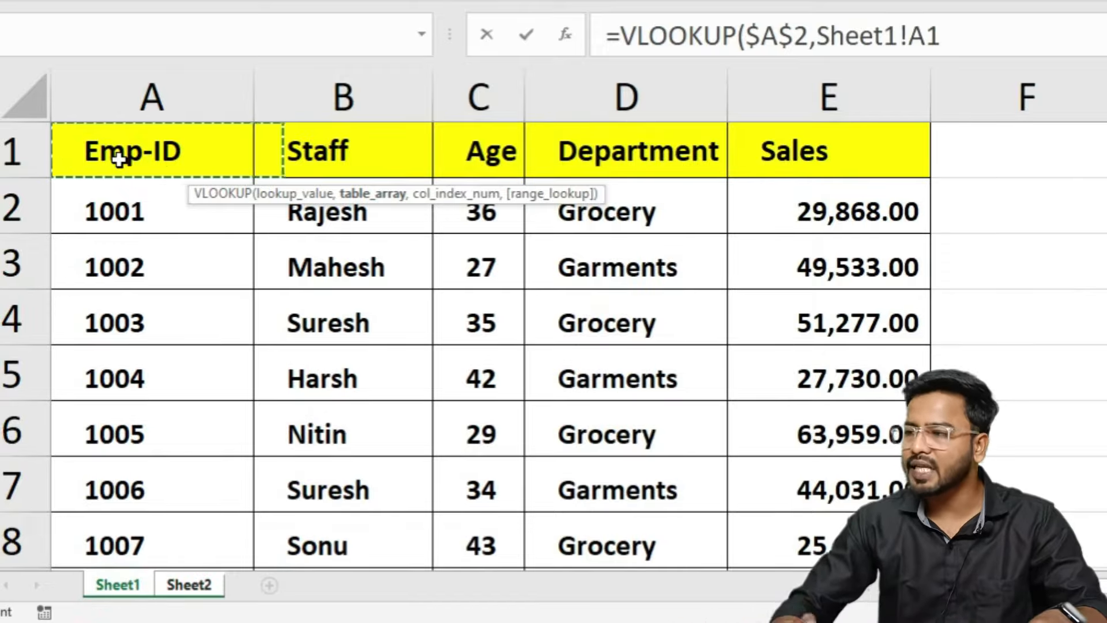
pyautogui.hotkey('ctrl', 'shift', 'Right')
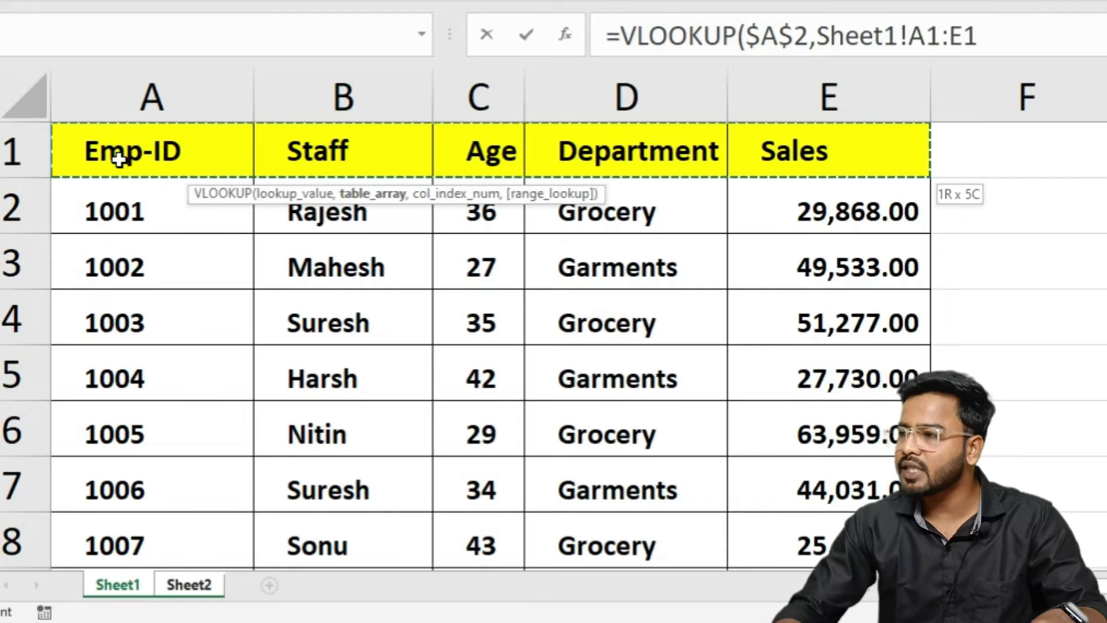
pyautogui.hotkey('ctrl', 'shift', 'Down')
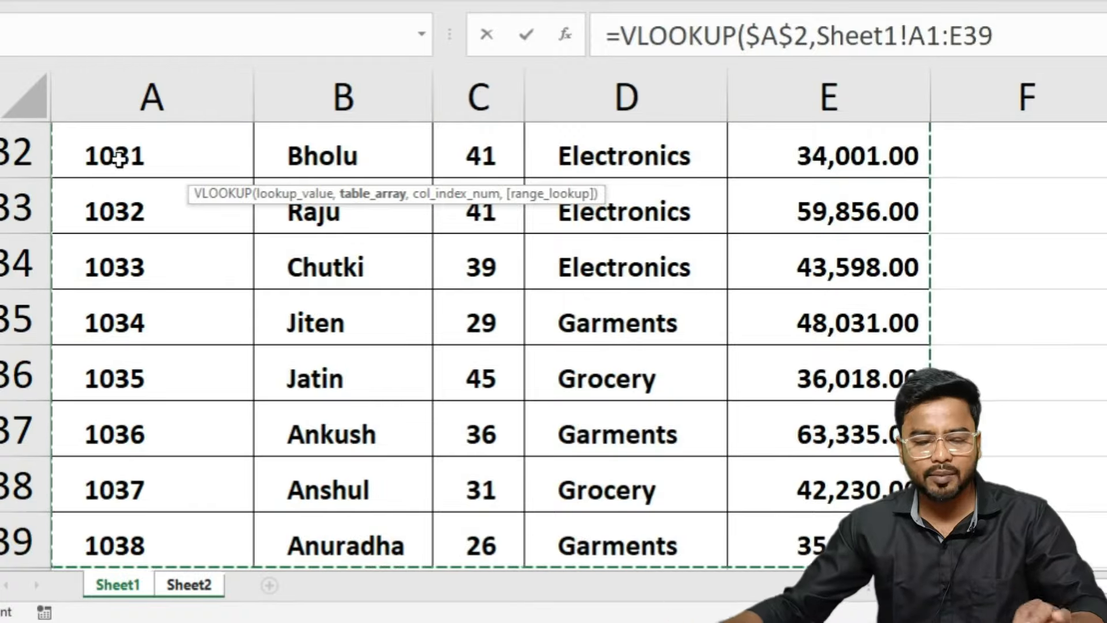
pyautogui.press('F4')
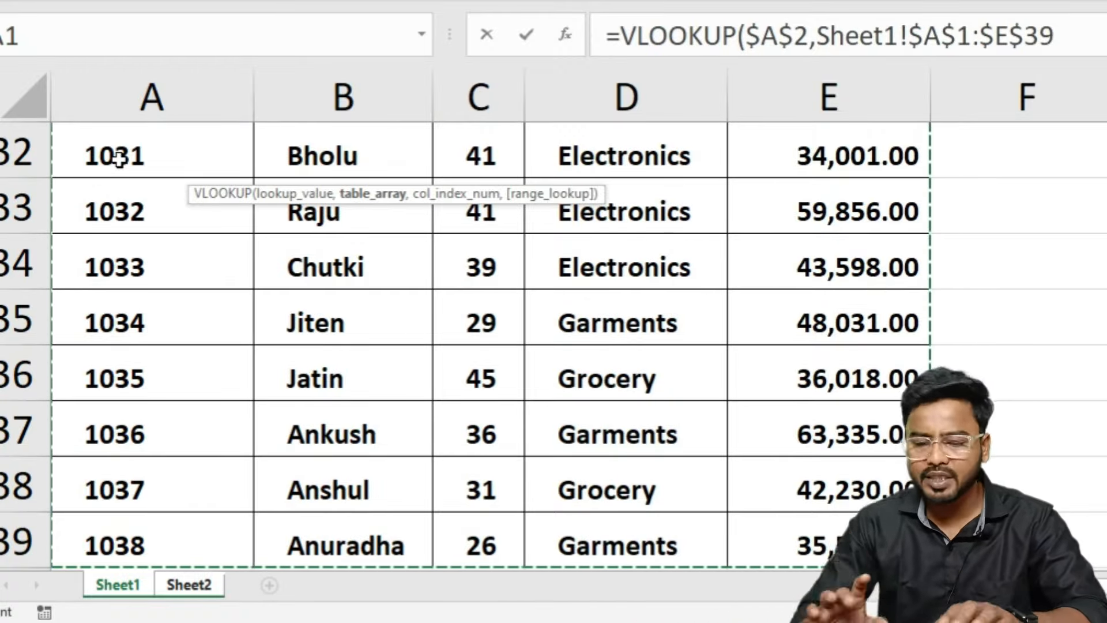
pyautogui.write(',')
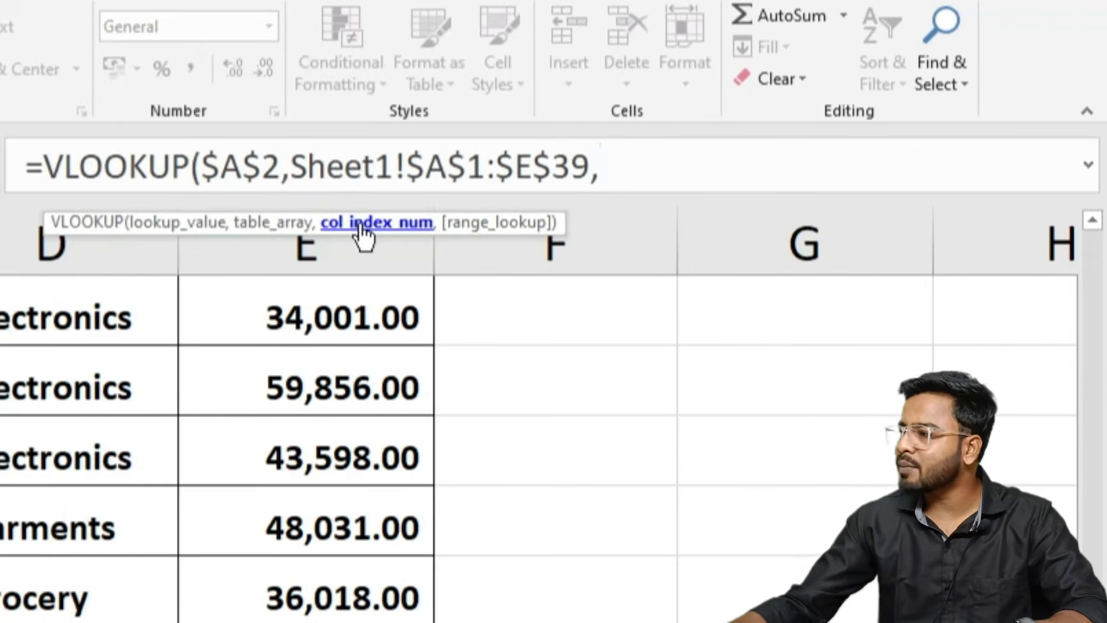
# - Nest a MATCH as the column index with Sheet1!B1 as lookup value and the absolute header range $A$1:$E$1 as lookup array
pyautogui.scroll(5, 54, 571)
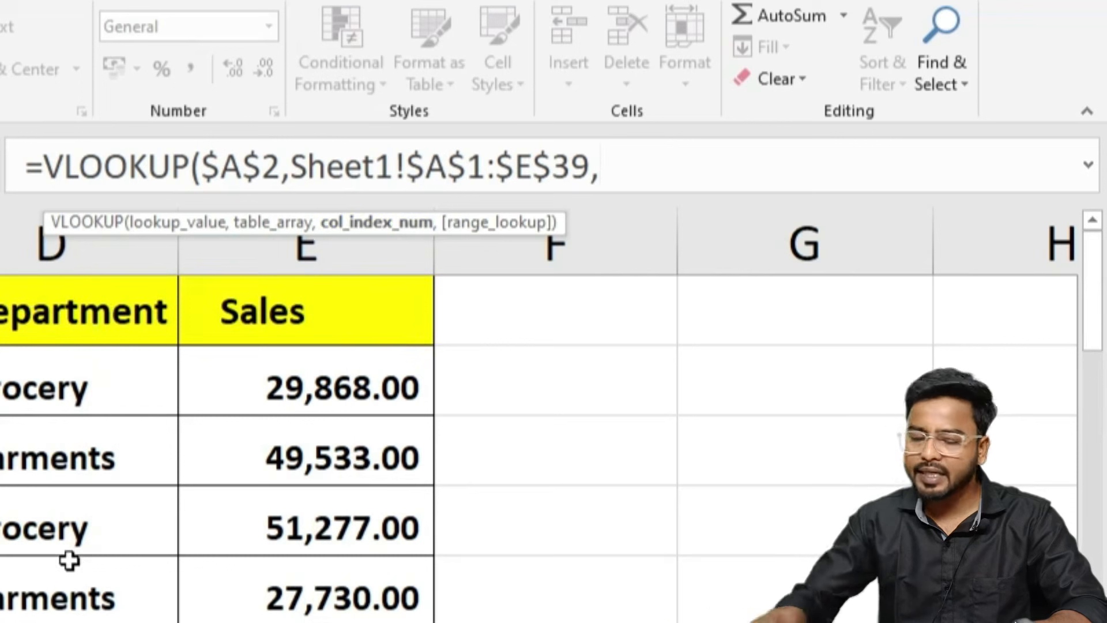
pyautogui.write('matc')
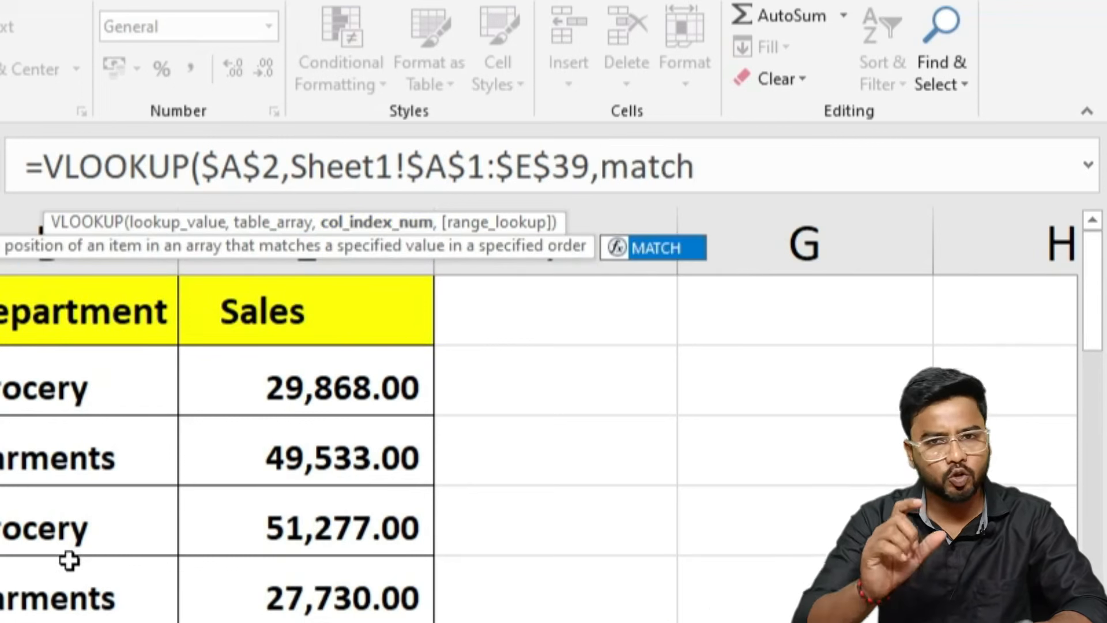
pyautogui.write('h')
pyautogui.press('Tab')
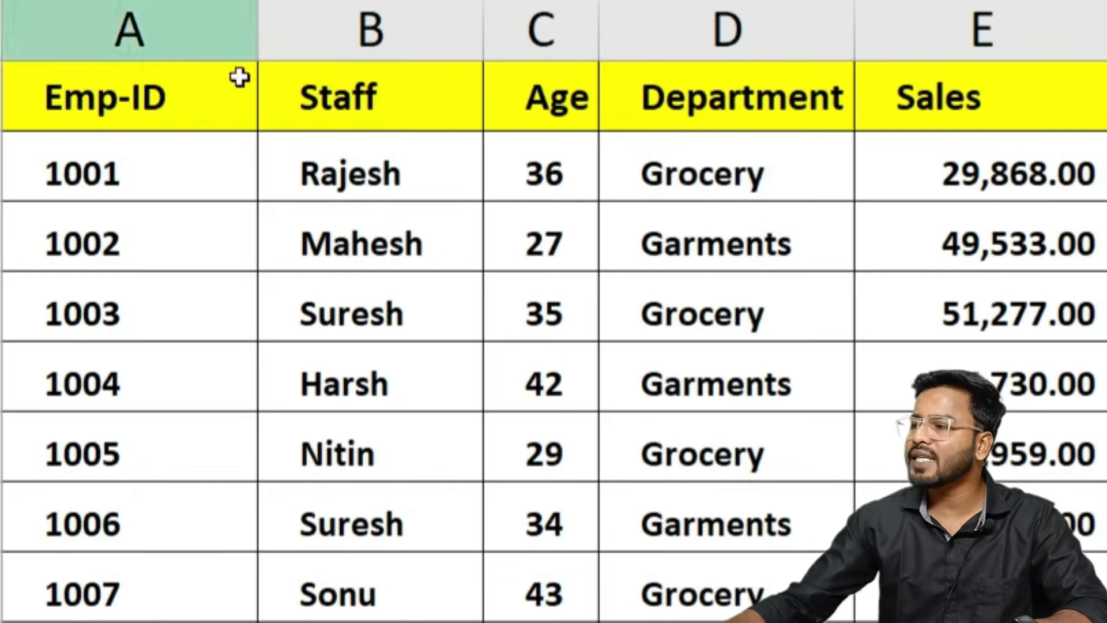
pyautogui.click(324, 98)
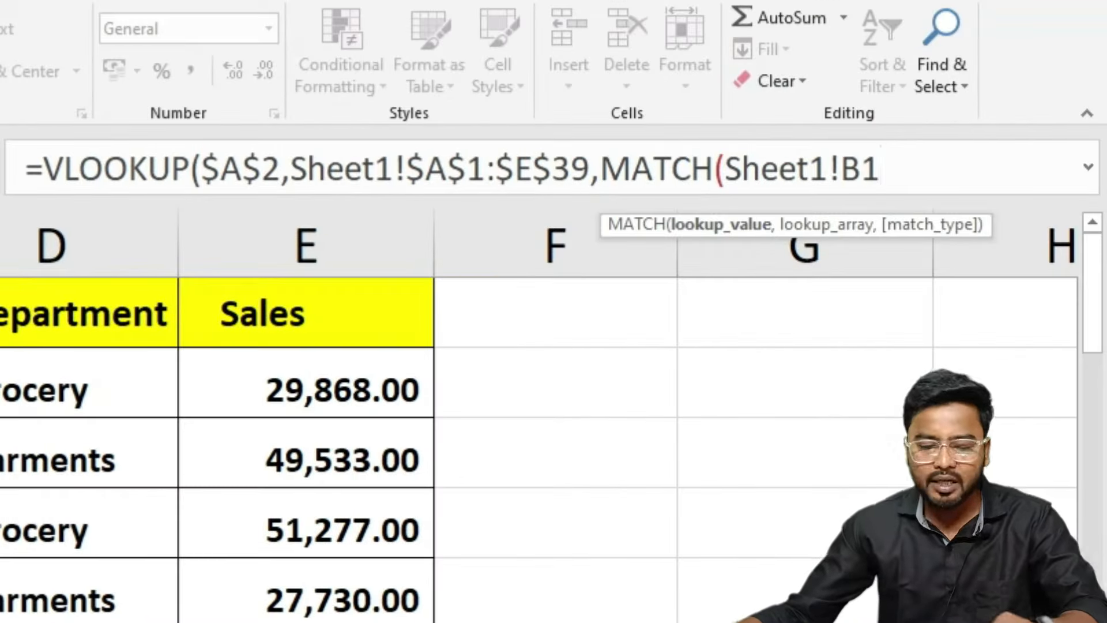
pyautogui.write(',')
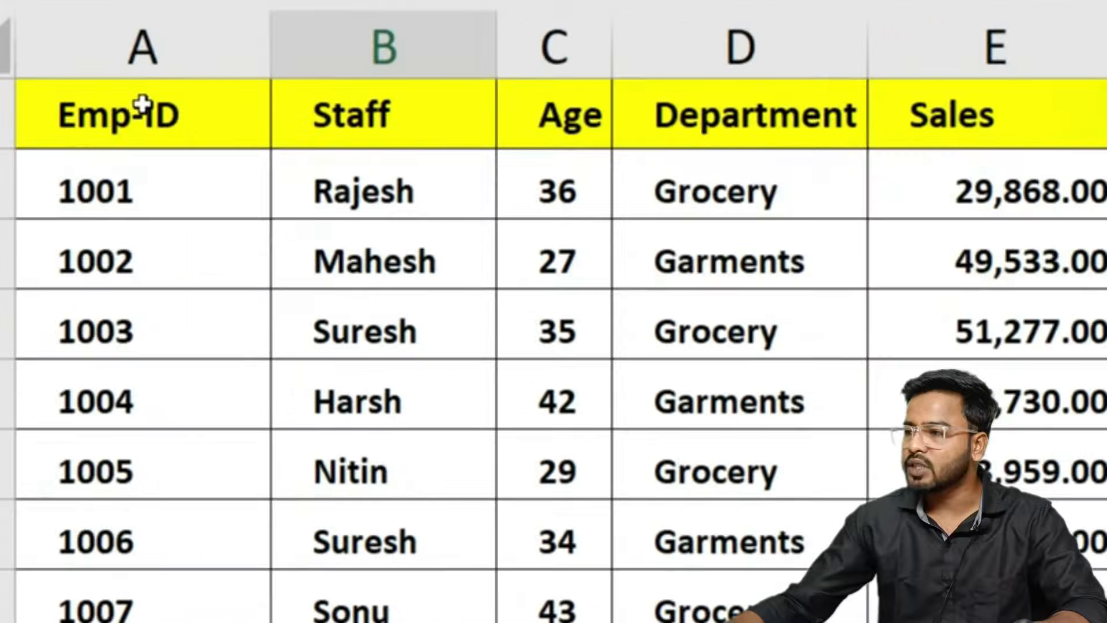
pyautogui.moveTo(141, 104); pyautogui.dragTo(971, 115)
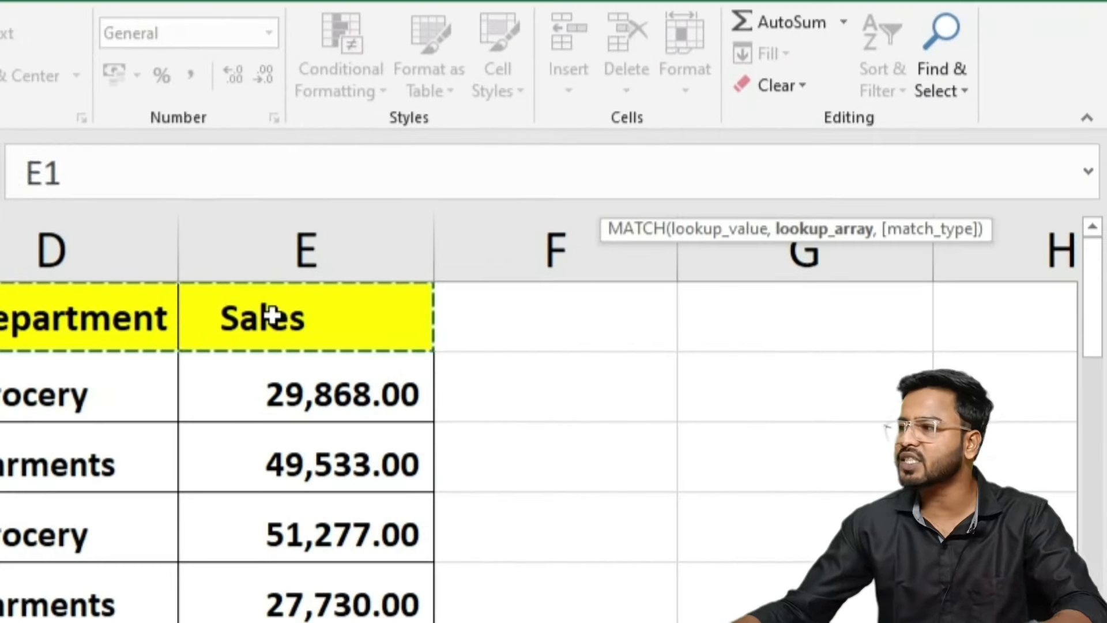
pyautogui.press('F4')
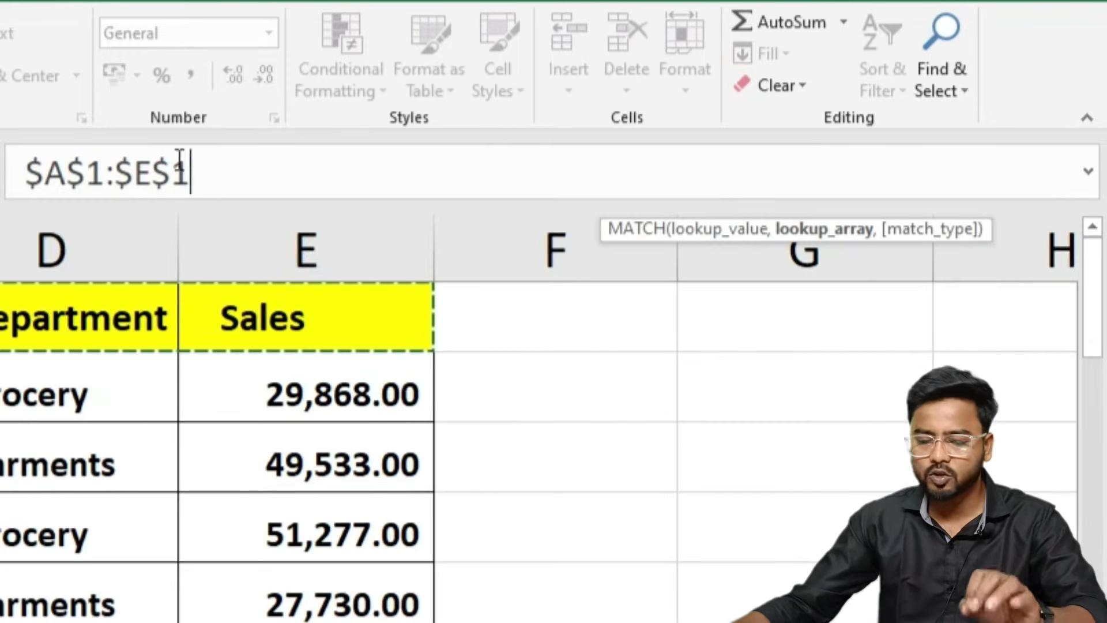
# - Complete the MATCH and the VLOOKUP with exact match 0 and fill the B2 formula across to E2 on Sheet2
pyautogui.write(',0),')
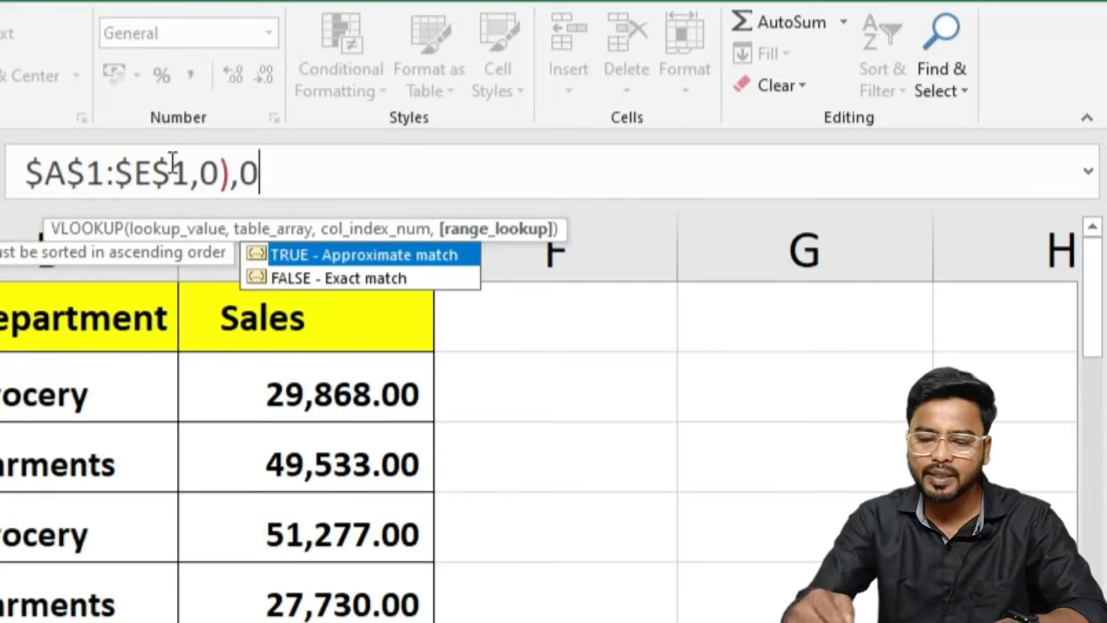
pyautogui.write('0)')
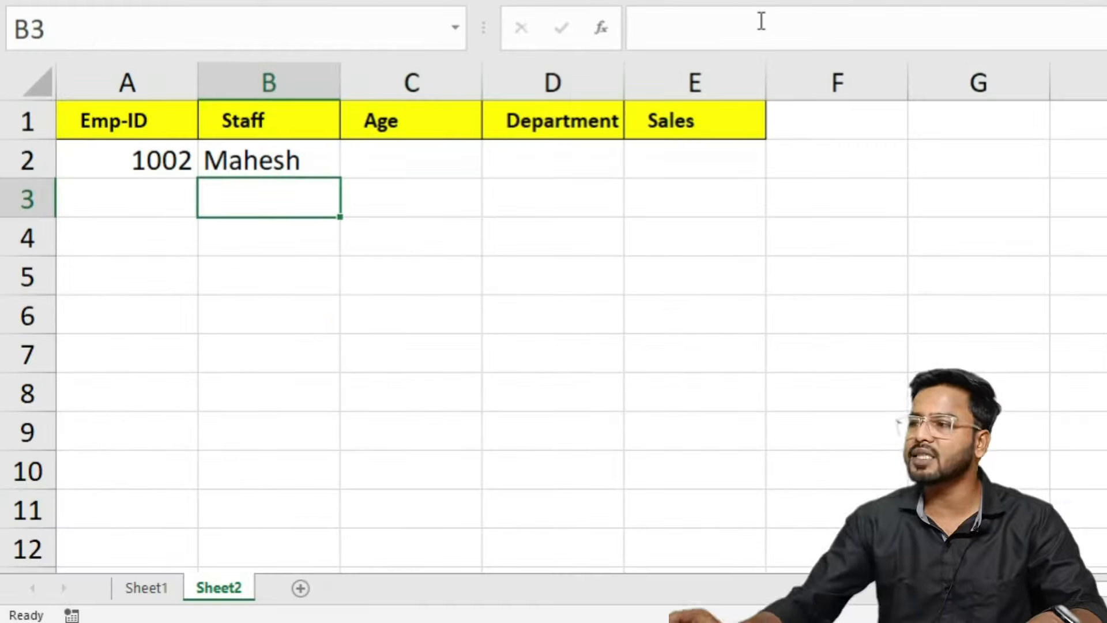
pyautogui.click(292, 165)
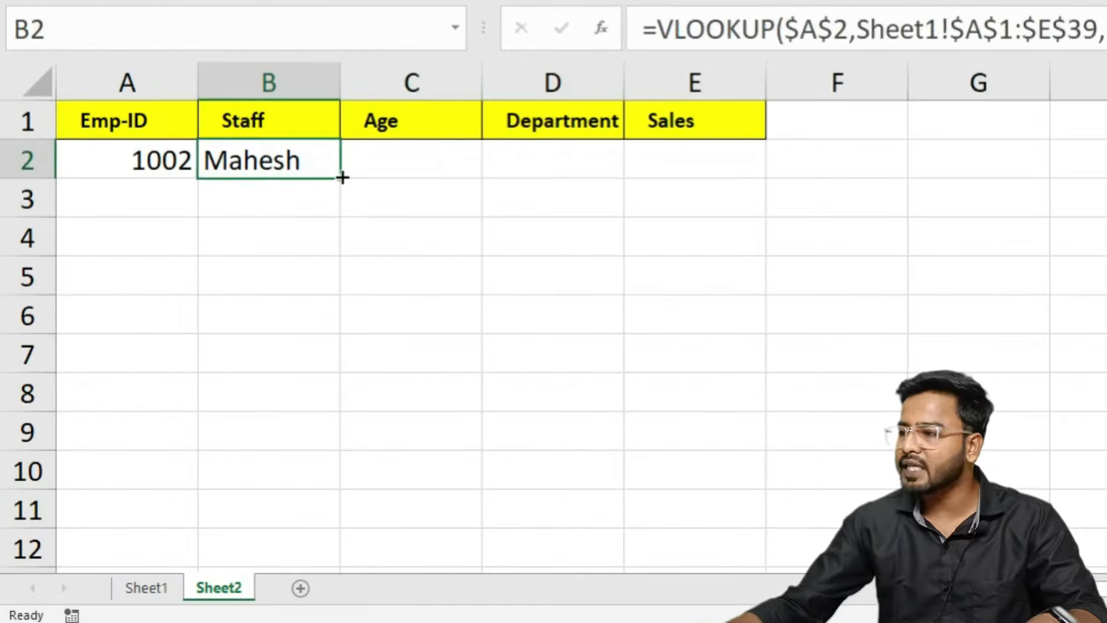
pyautogui.moveTo(339, 175); pyautogui.dragTo(723, 161)
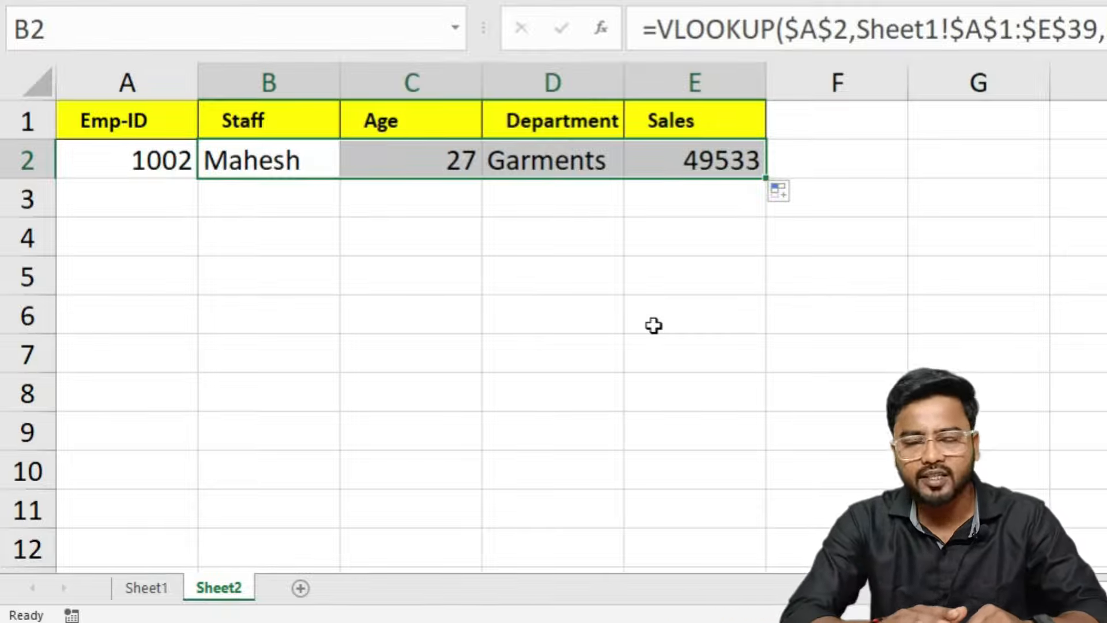
pyautogui.click(618, 373)
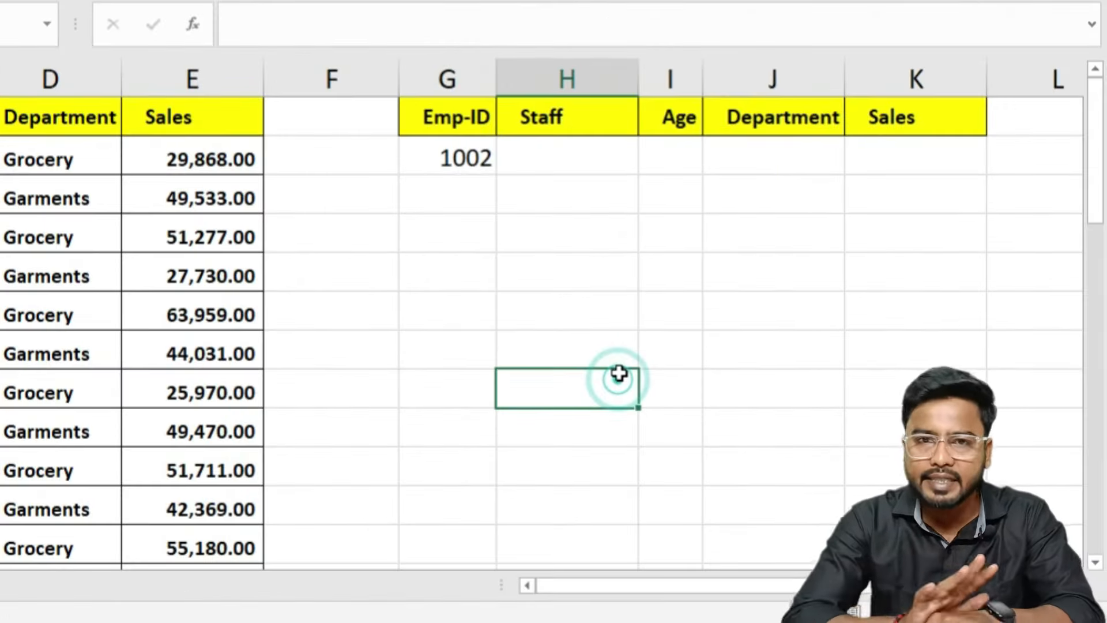
pyautogui.click(557, 161)
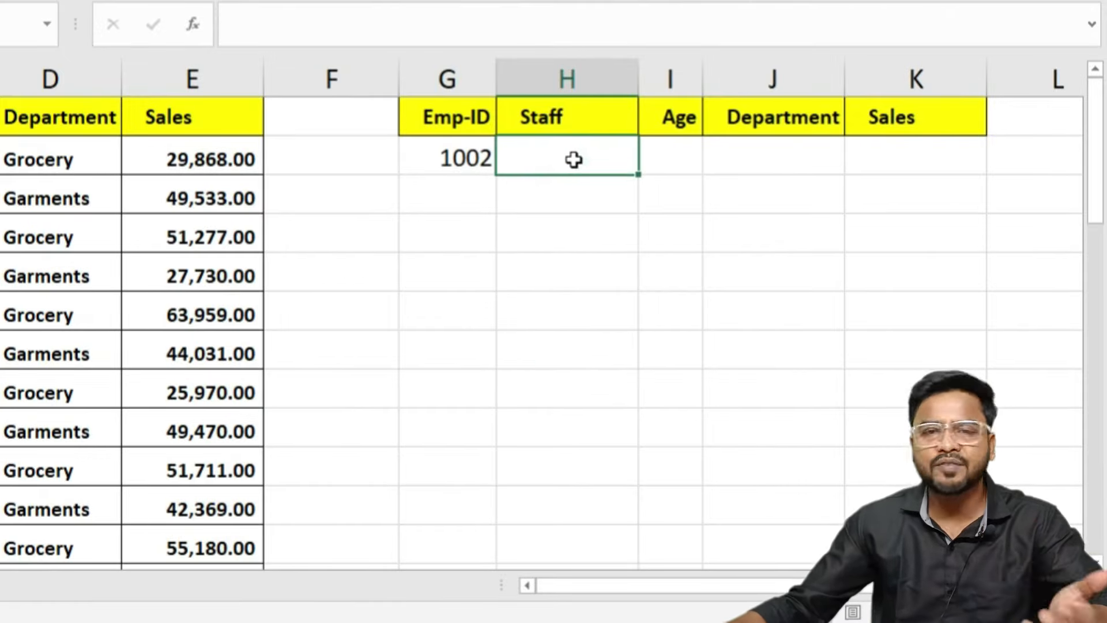
pyautogui.click(639, 178)
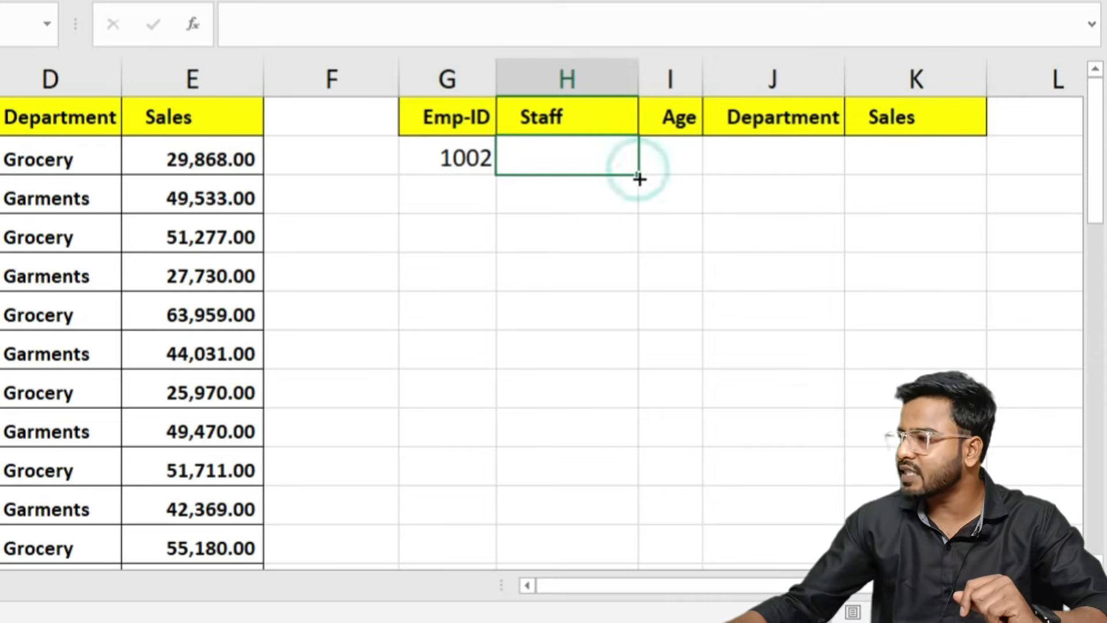
pyautogui.moveTo(639, 176); pyautogui.dragTo(925, 170)
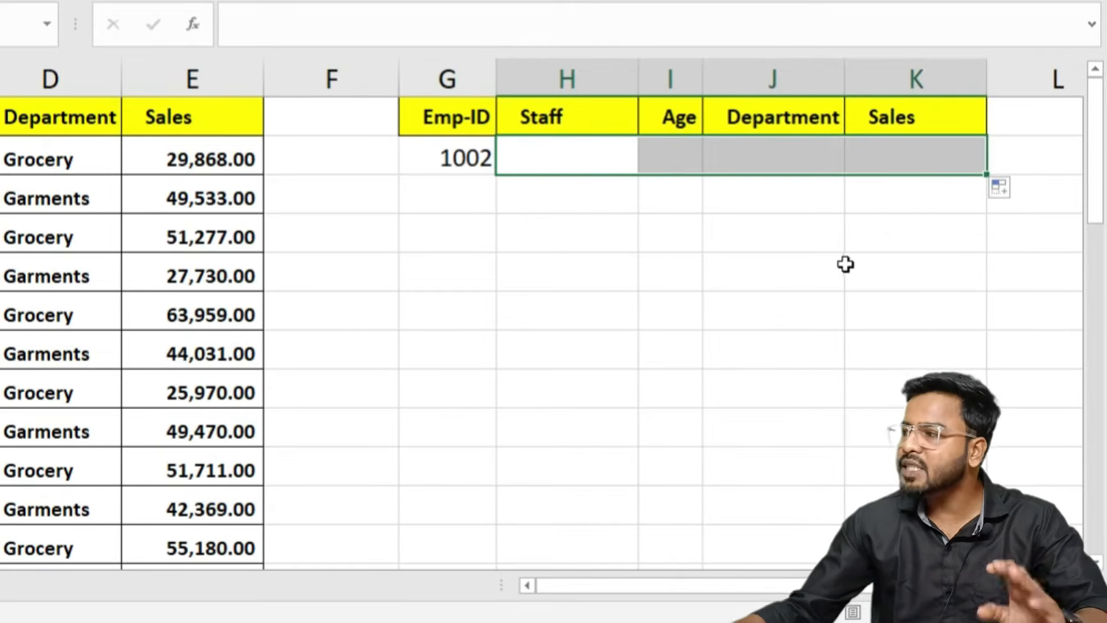
pyautogui.click(670, 279)
pyautogui.click(562, 162)
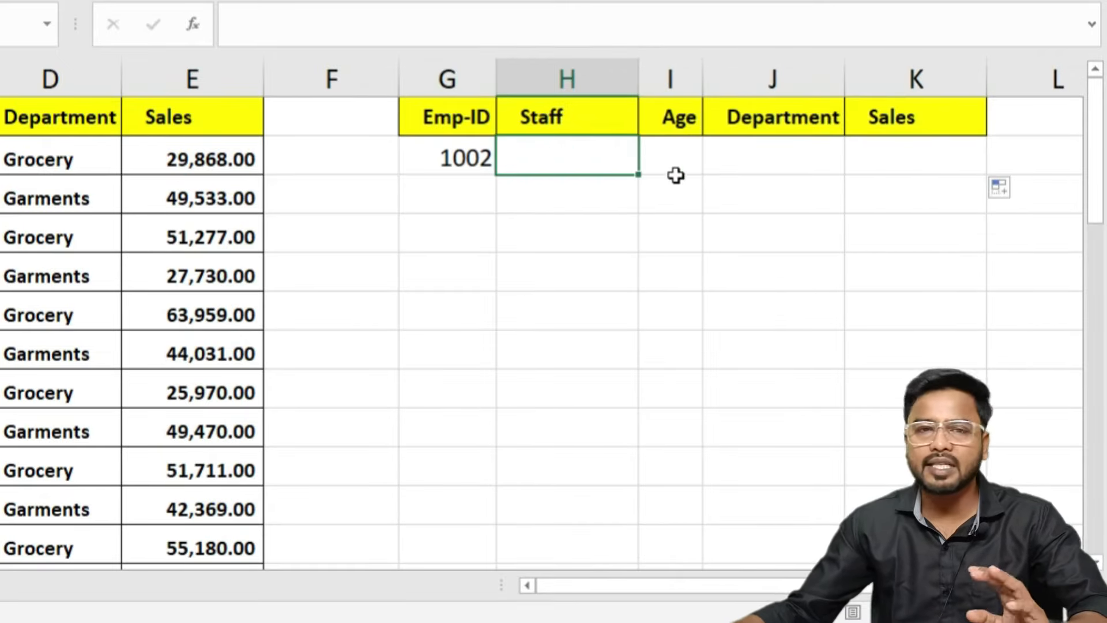
pyautogui.moveTo(590, 157); pyautogui.dragTo(895, 165)
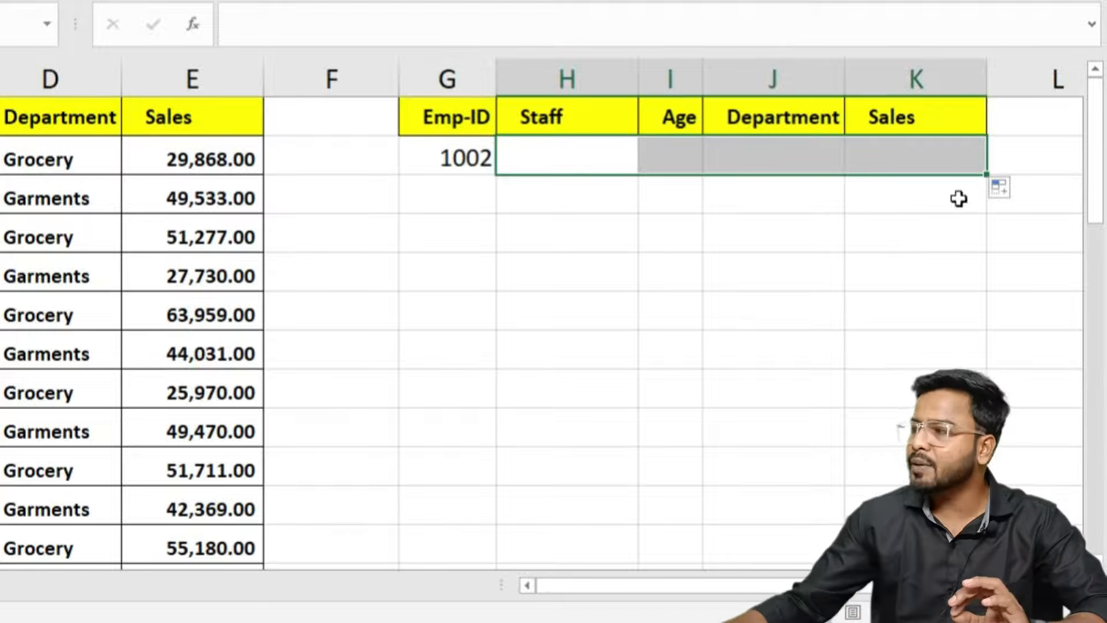
pyautogui.click(760, 303)
# - Select H2:K2 on Sheet1 and start a VLOOKUP with the absolute reference $G$2 as the lookup value
pyautogui.moveTo(525, 156); pyautogui.dragTo(876, 158)
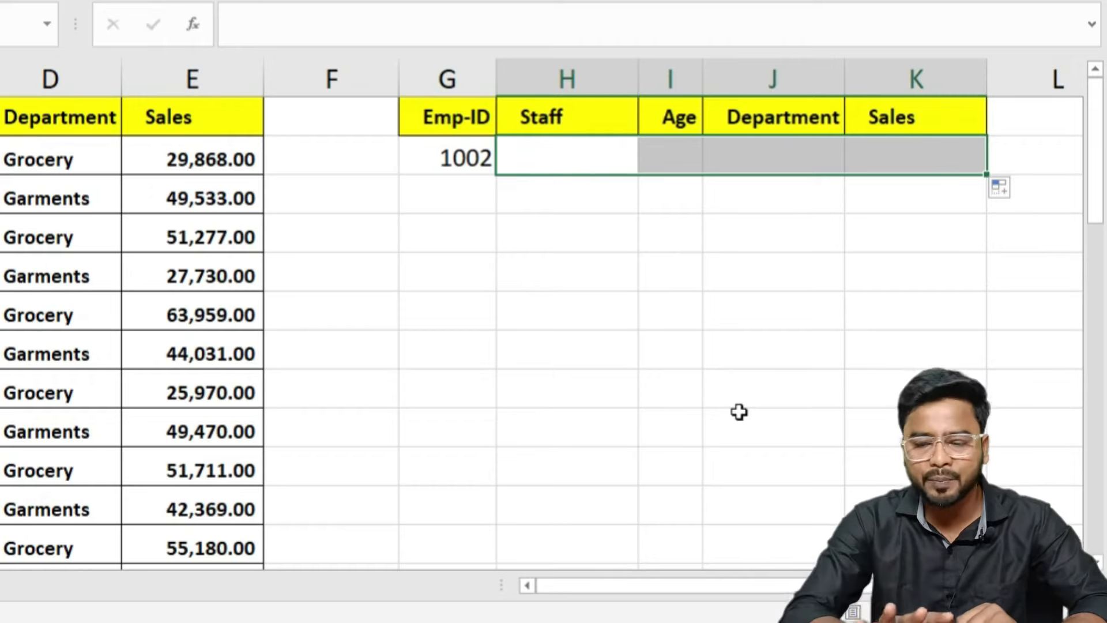
pyautogui.write('=vloo')
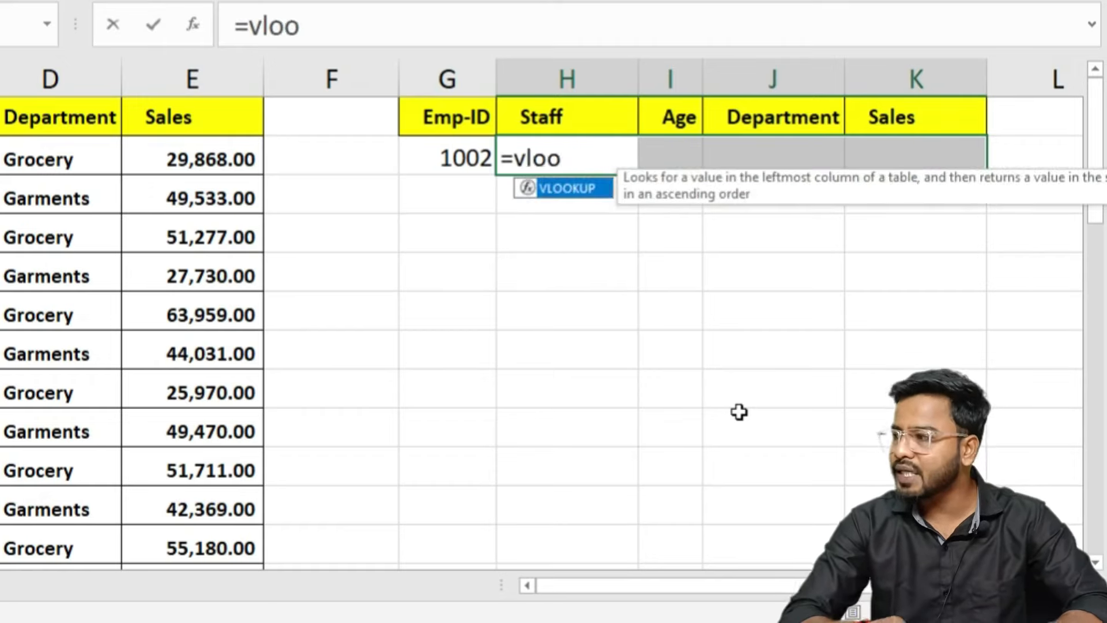
pyautogui.press('Tab')
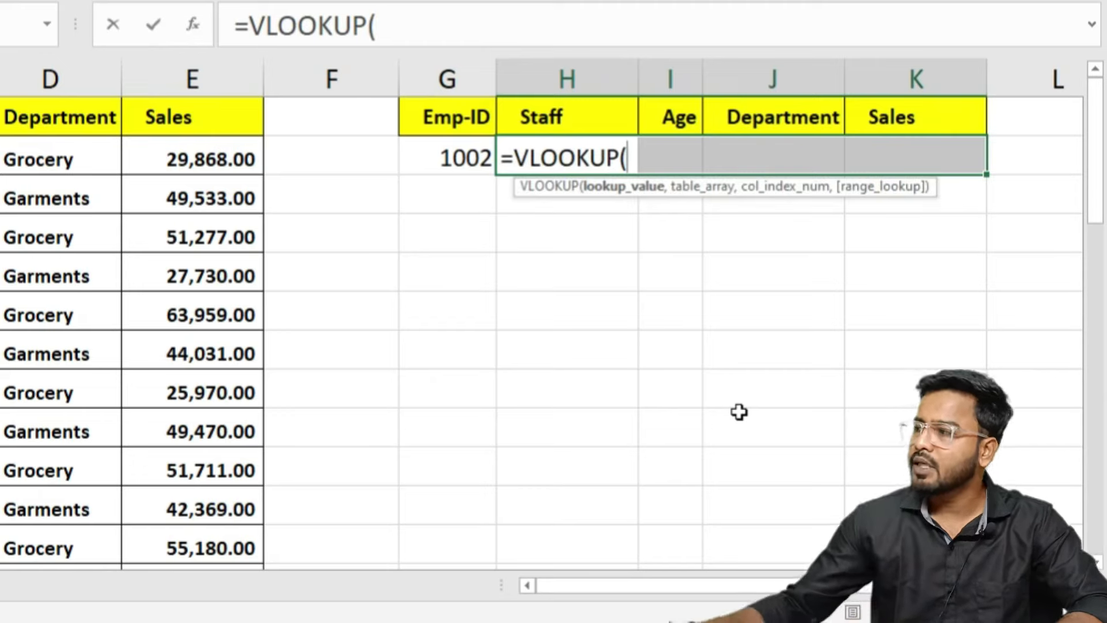
pyautogui.click(433, 156)
pyautogui.press('F4')
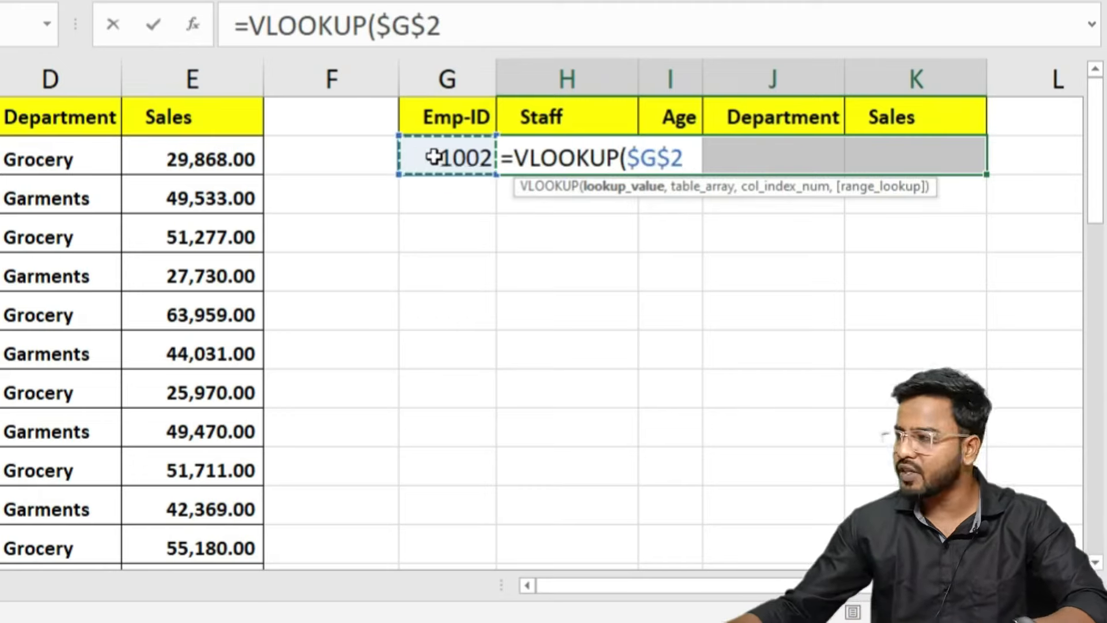
# - Set the table array of the VLOOKUP in H2 to the absolute range $A$1:$E$39
pyautogui.write(',')
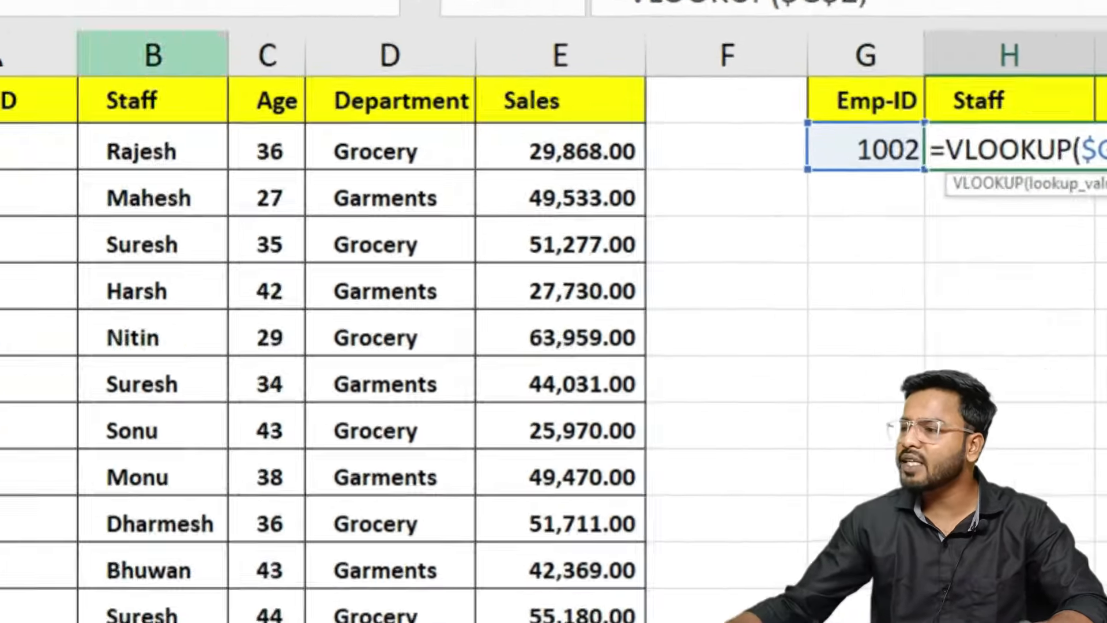
pyautogui.click(114, 90)
pyautogui.hotkey('ctrl', 'shift', 'Right')
pyautogui.hotkey('ctrl', 'shift', 'Down')
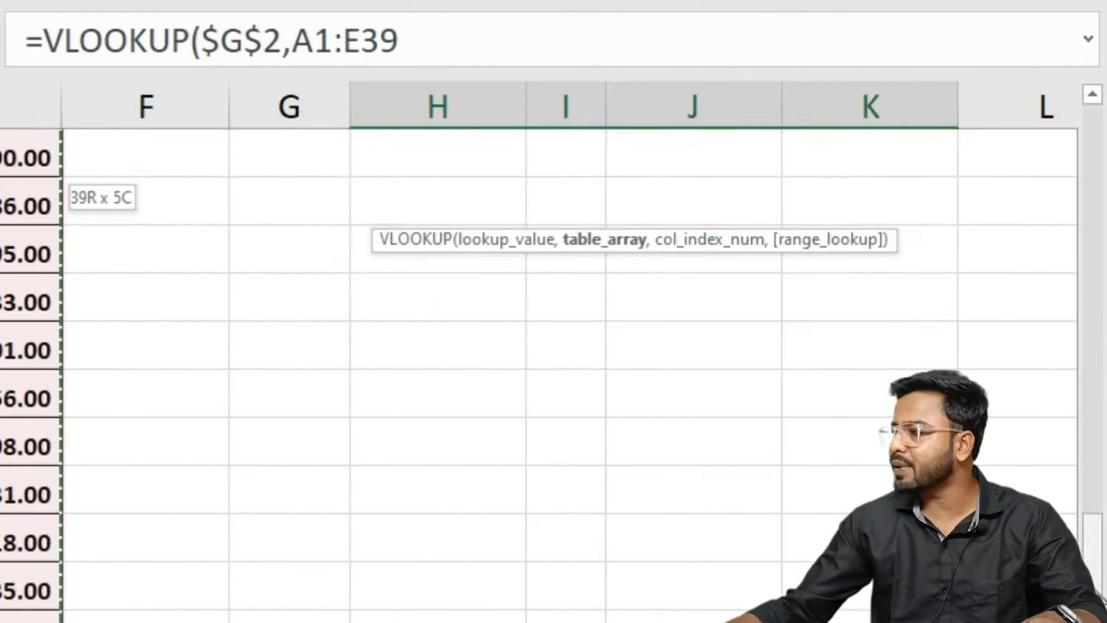
pyautogui.moveTo(1093, 533); pyautogui.dragTo(1095, 118)
pyautogui.press('F4')
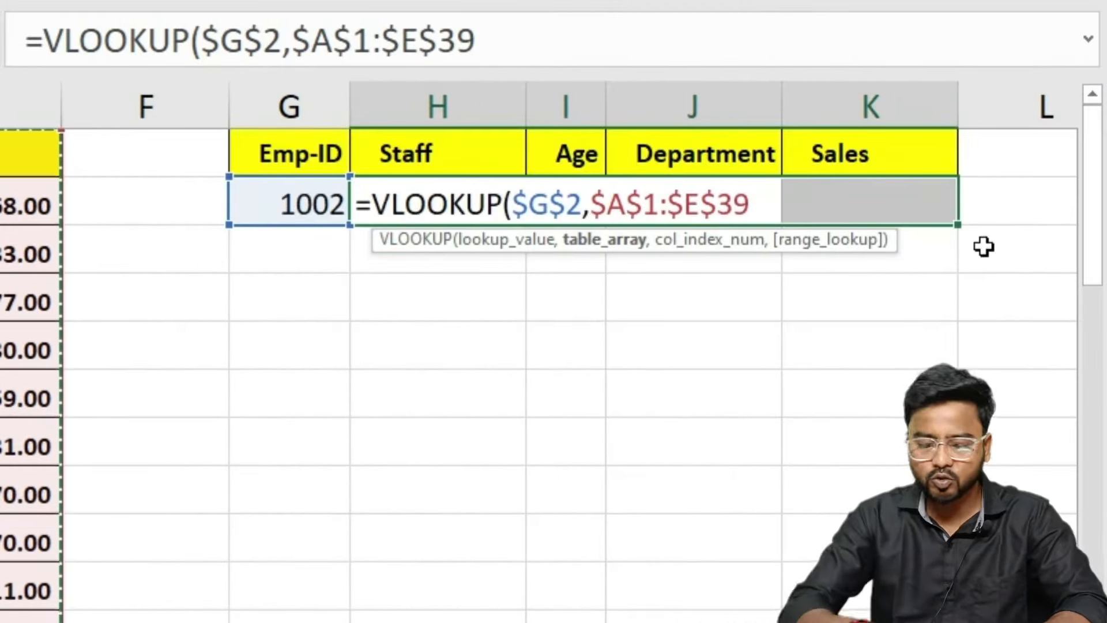
# - Nest a MATCH as the column index with H1 as lookup value and the absolute header range $A$1:$E$1 as lookup array
pyautogui.write(',match')
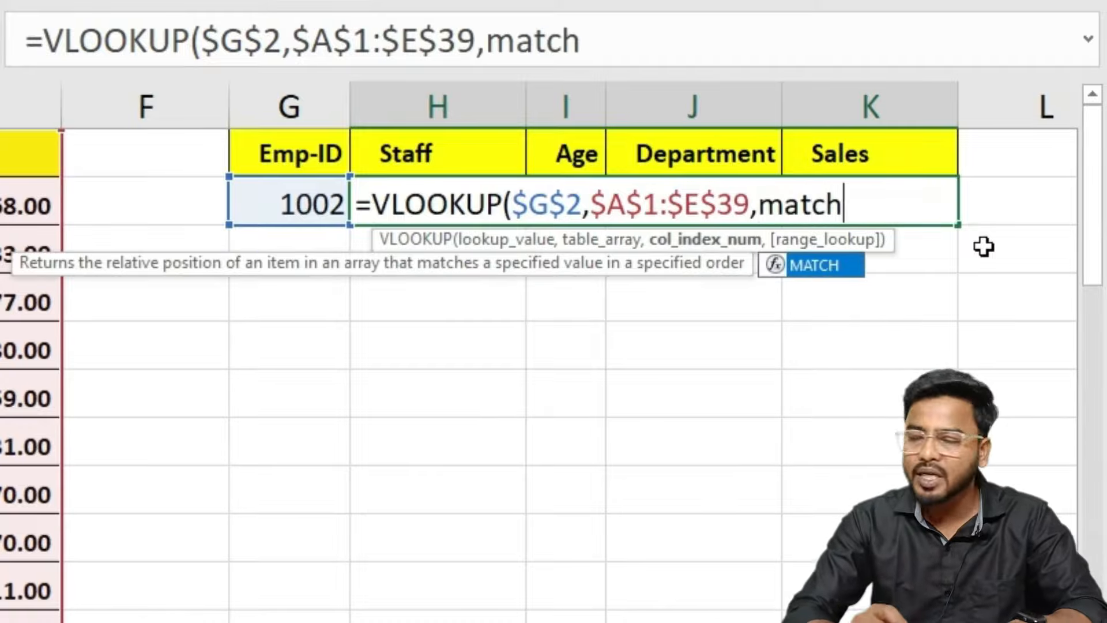
pyautogui.press('Tab')
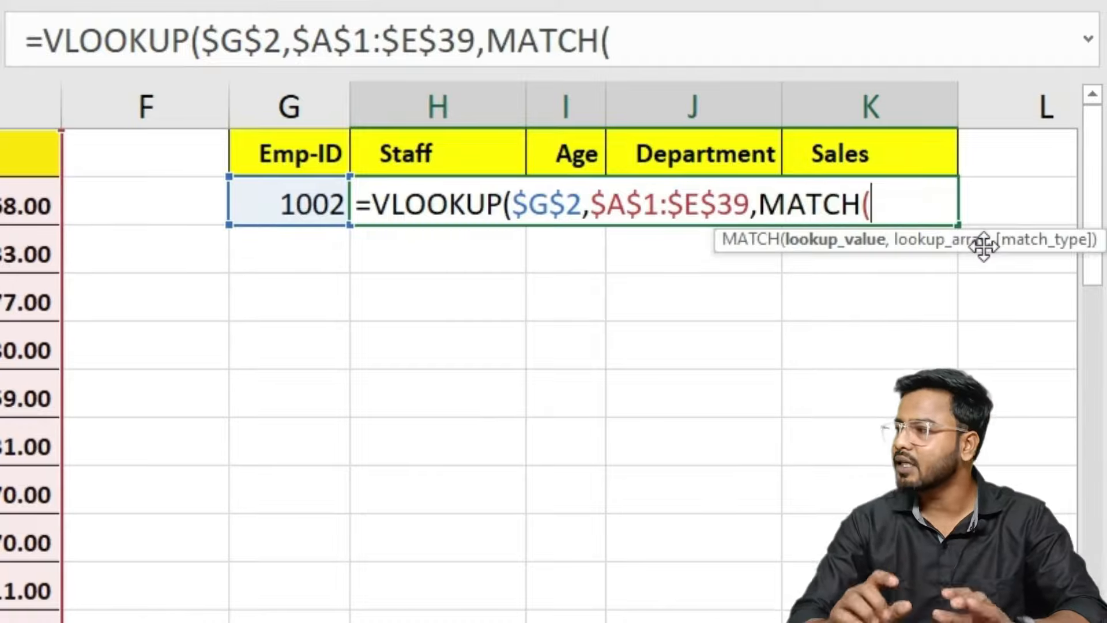
pyautogui.click(464, 158)
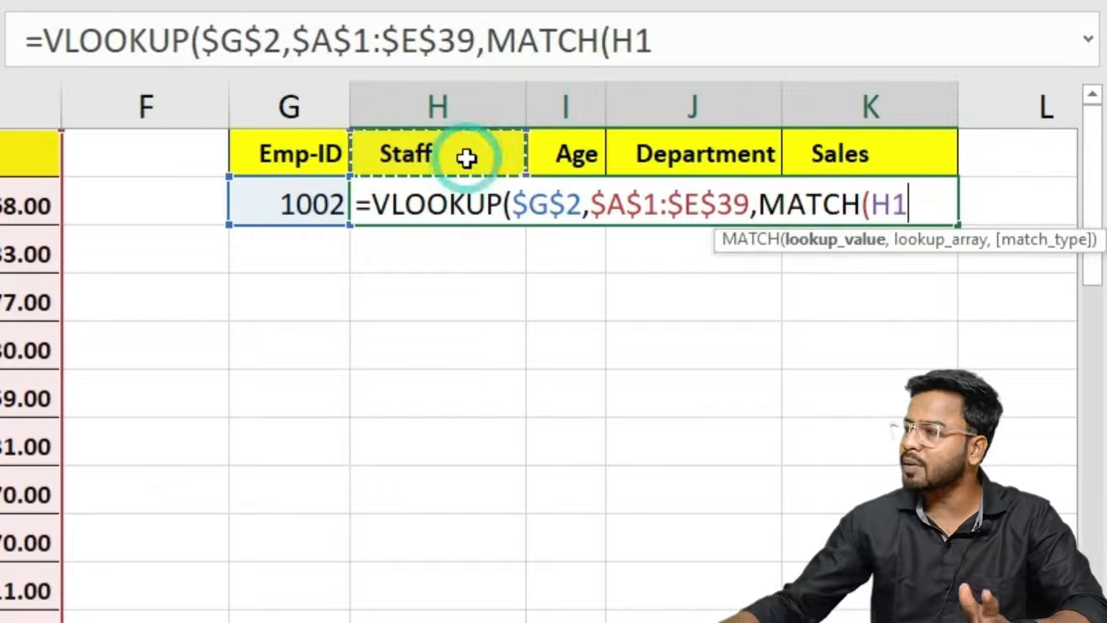
pyautogui.write(',')
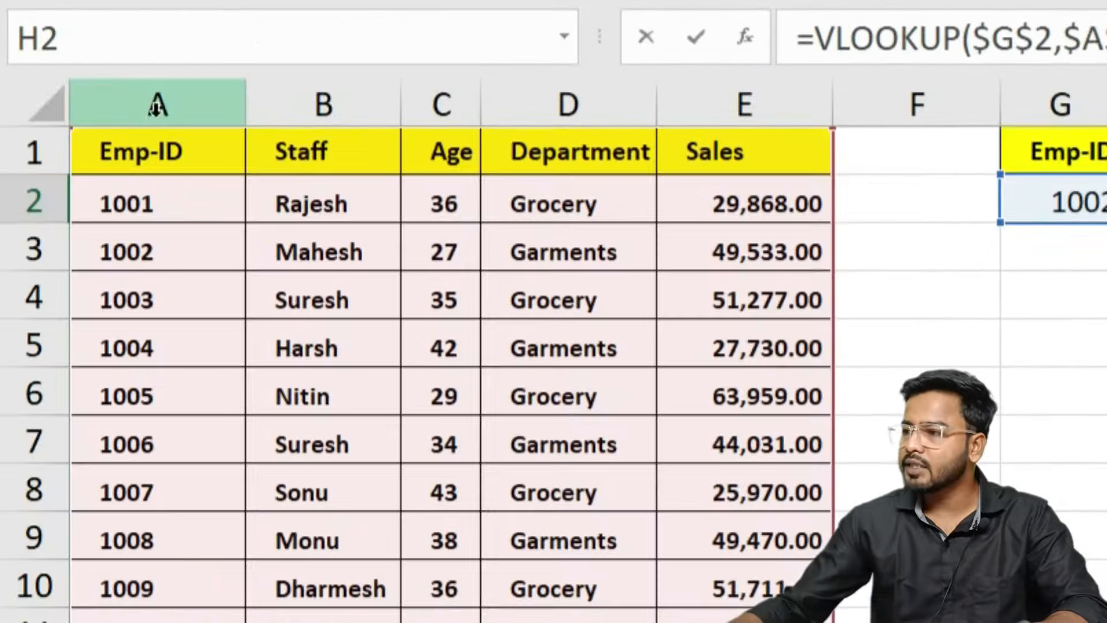
pyautogui.moveTo(127, 152); pyautogui.dragTo(729, 151)
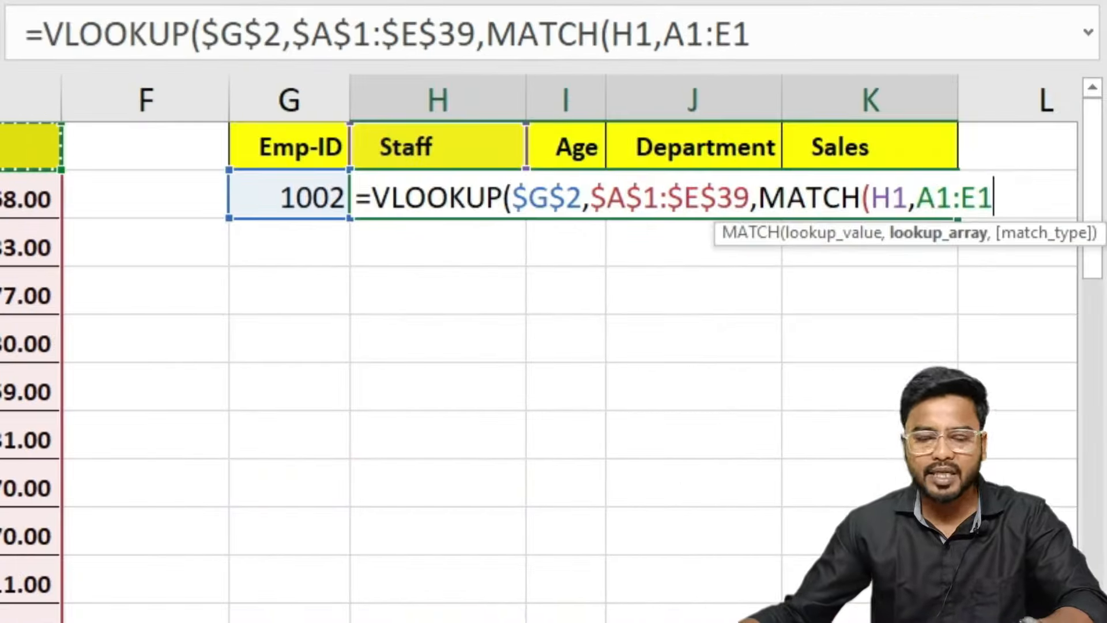
pyautogui.press('F4')
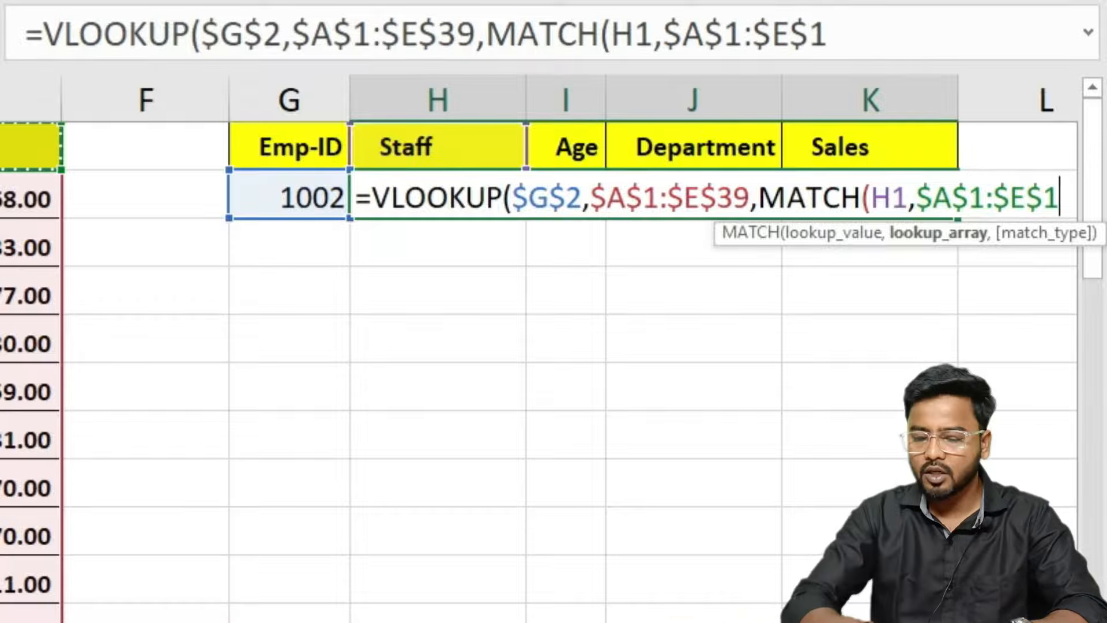
# - Finish the MATCH and the VLOOKUP with exact match 0 and enter the formula into all of H2:K2 at once
pyautogui.write(',0')
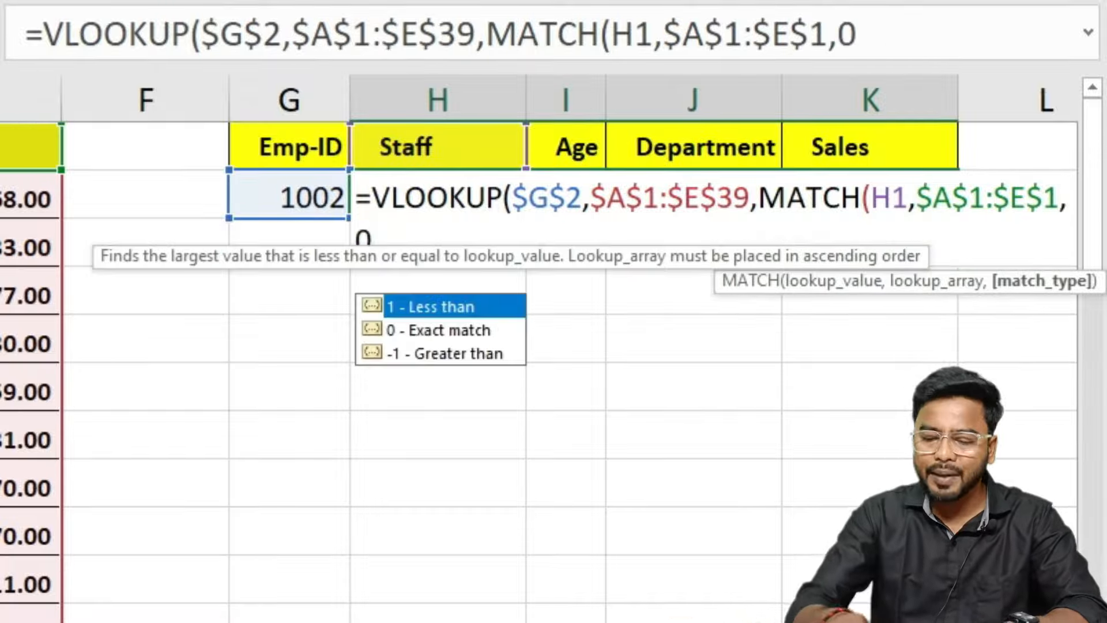
pyautogui.write(')')
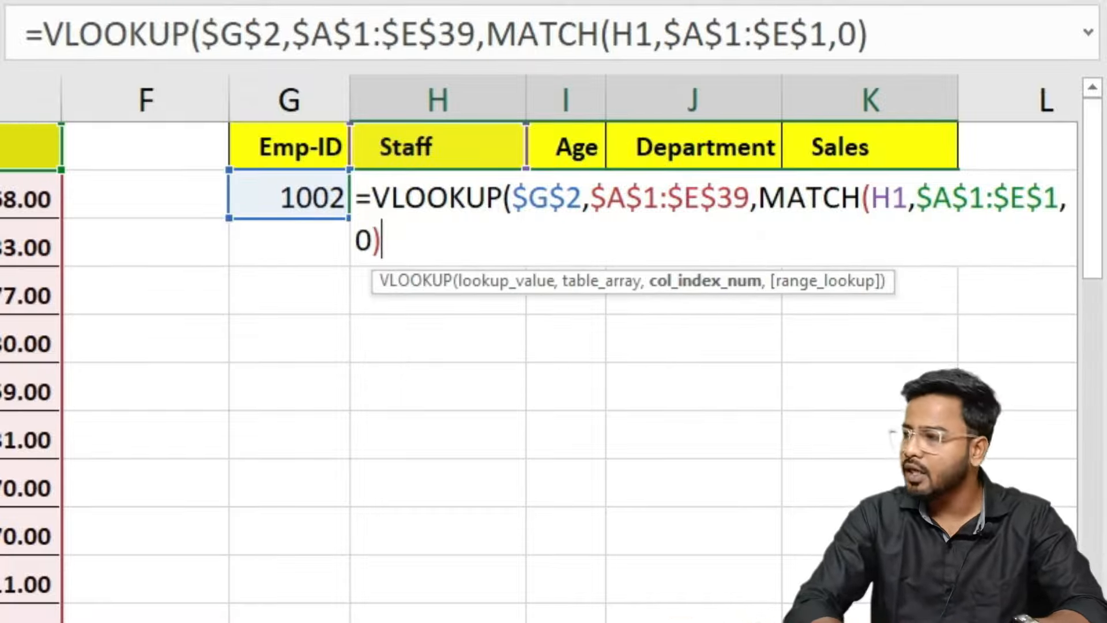
pyautogui.write(',')
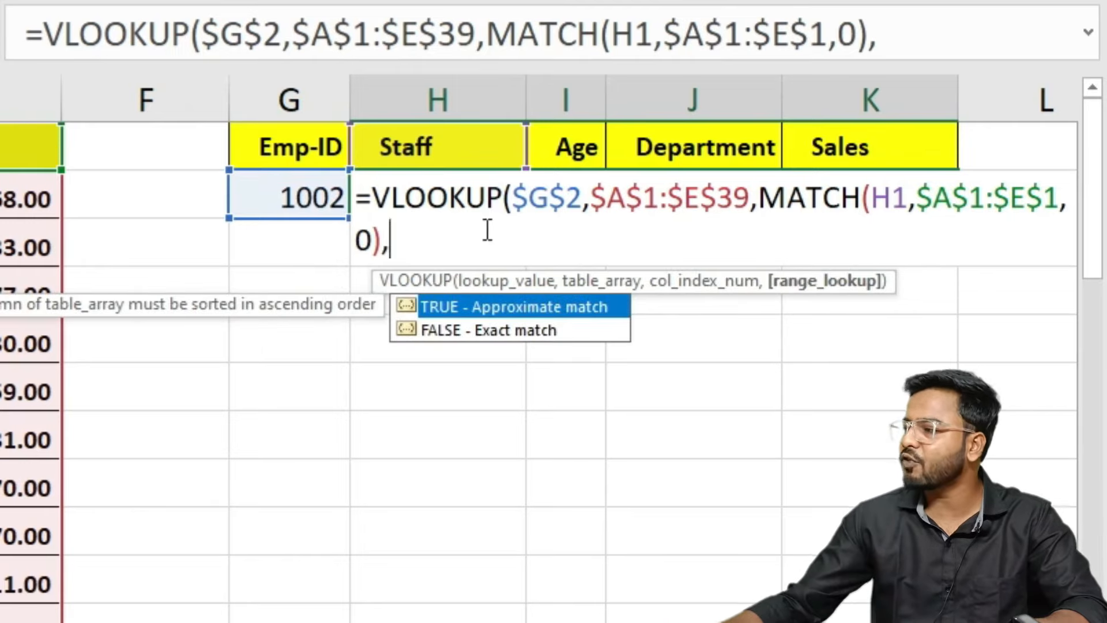
pyautogui.write('0')
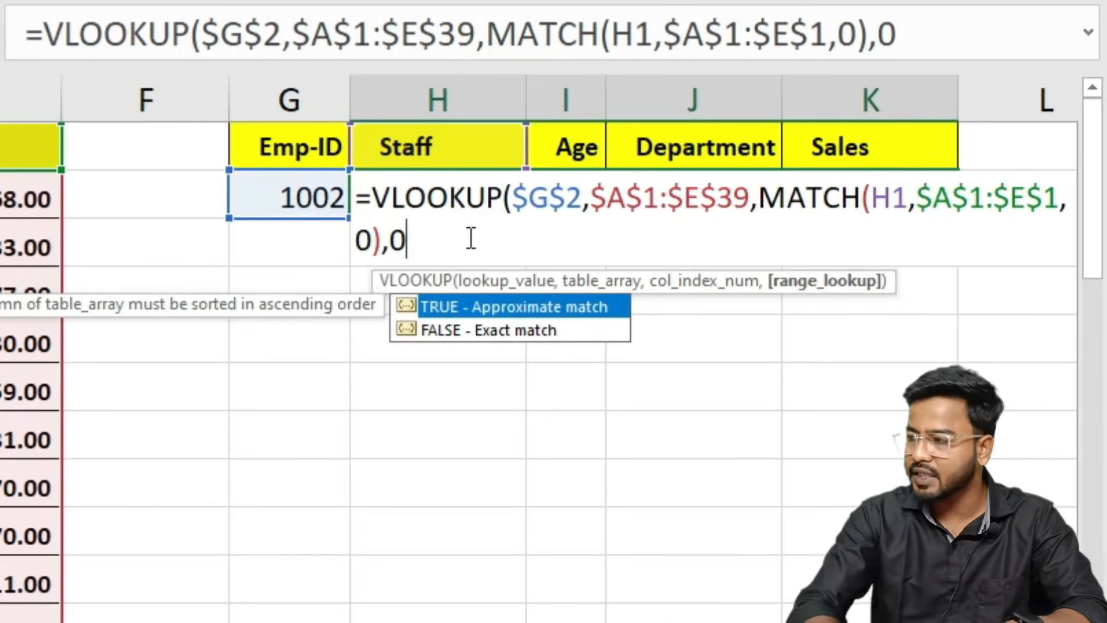
pyautogui.write(')')
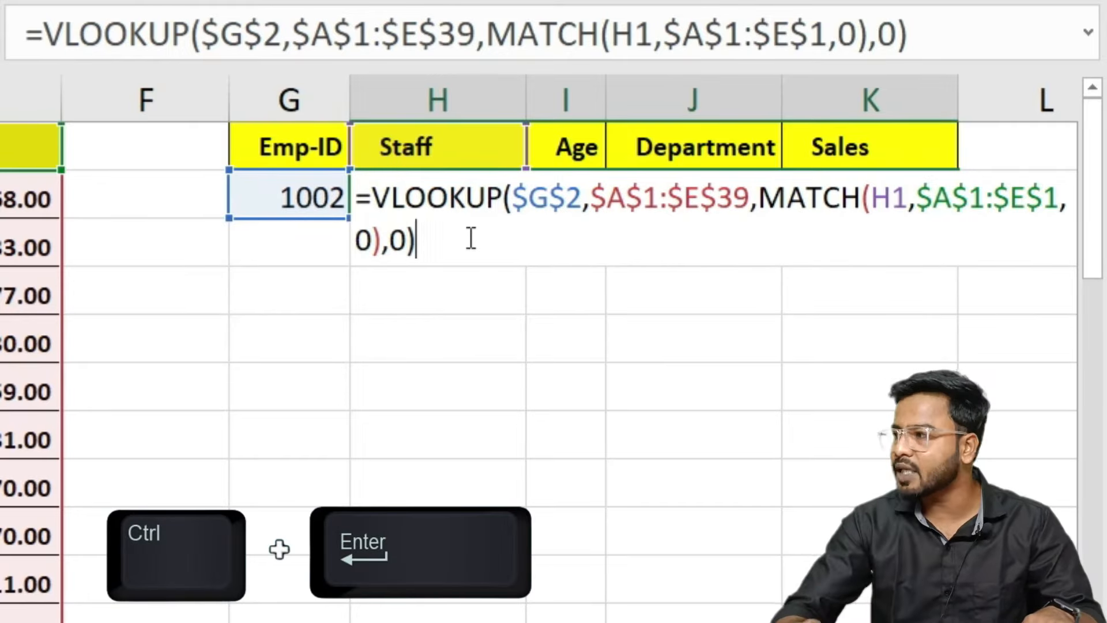
pyautogui.hotkey('ctrl', 'Return')
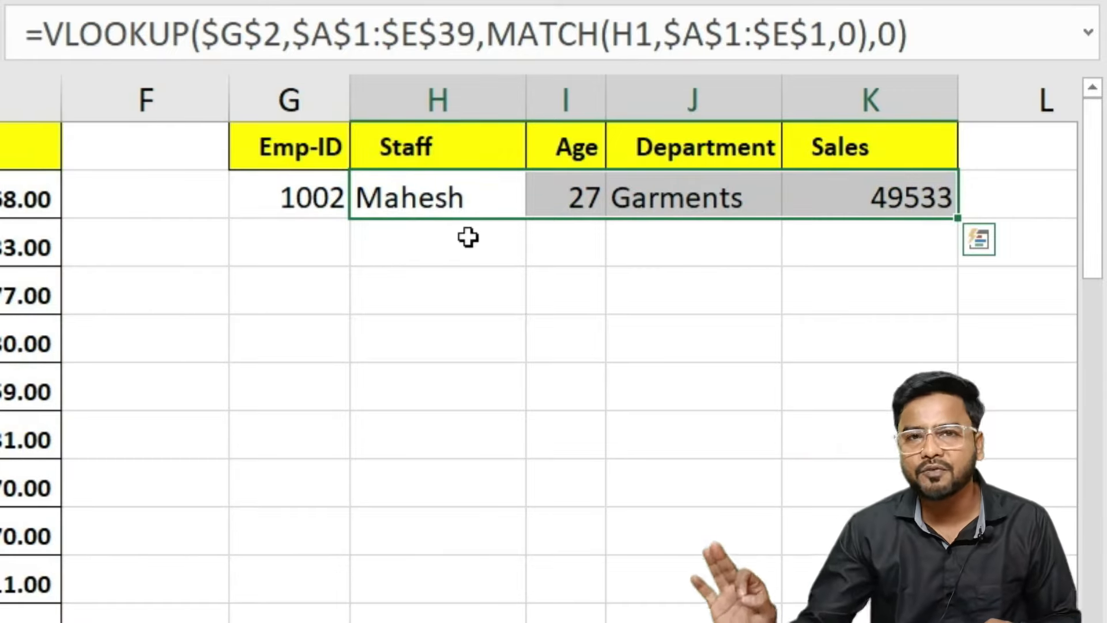